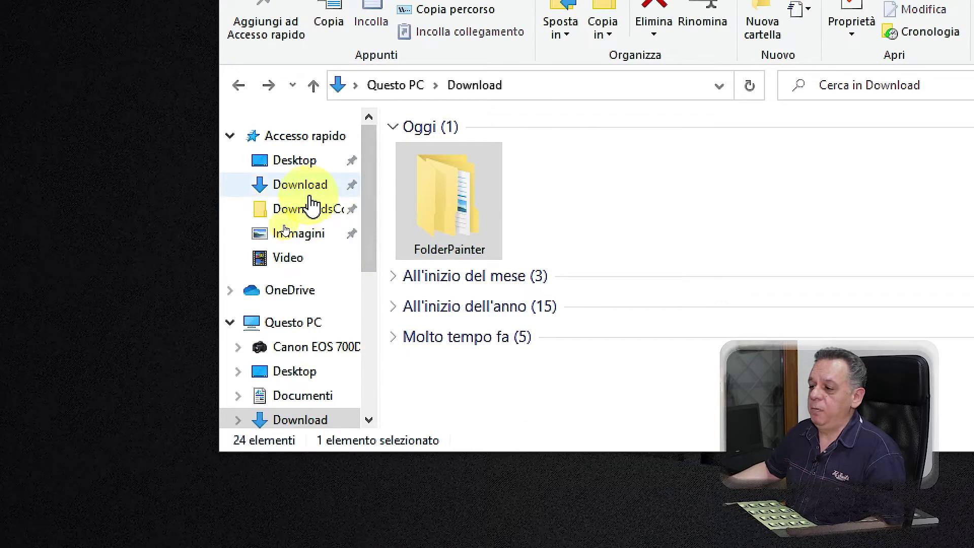
Open the FolderPainter folder in Download and check the archives it contains.
left_click(462, 218)
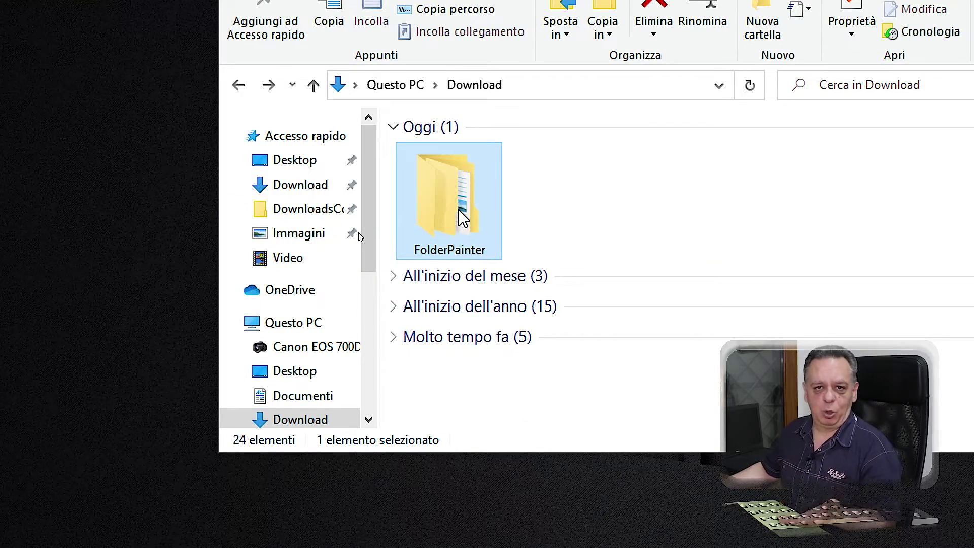
left_click(450, 257)
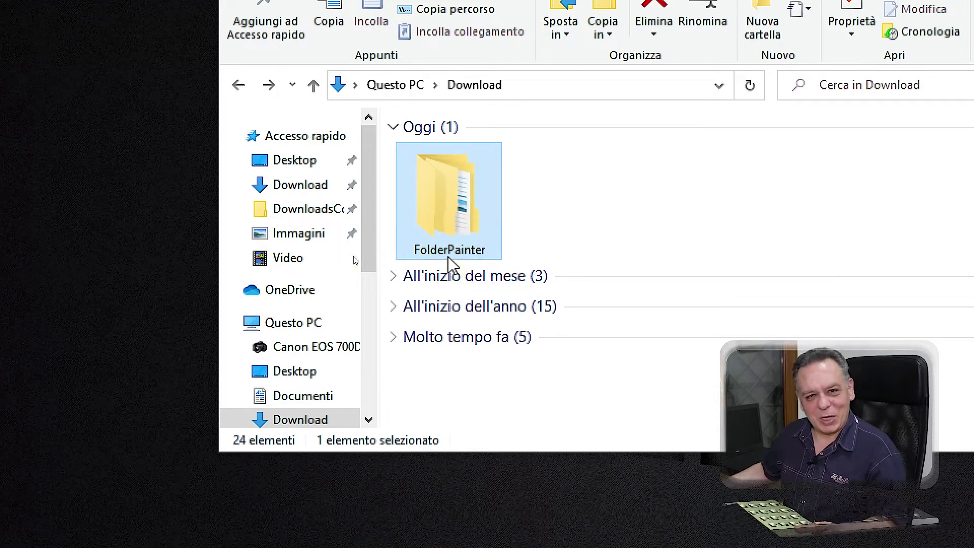
left_click(454, 206)
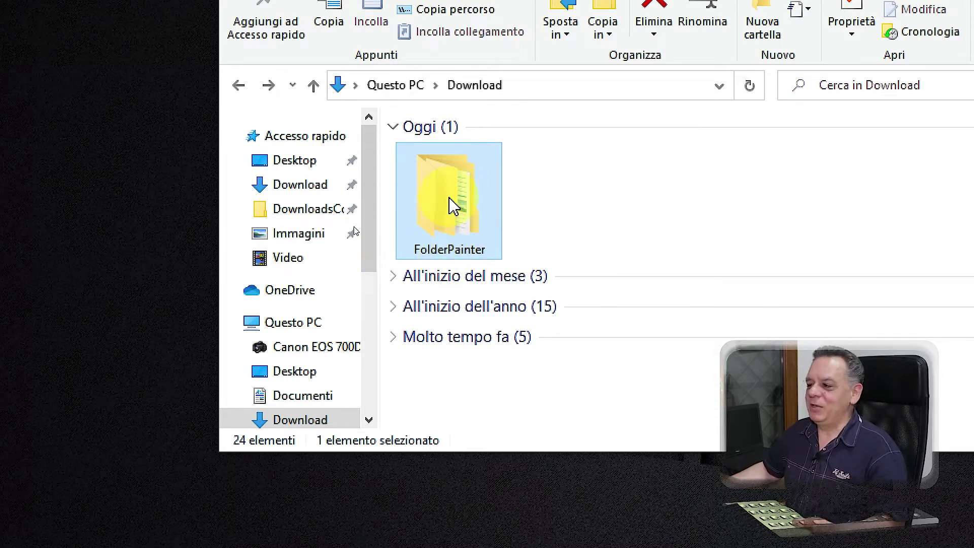
double_click(454, 205)
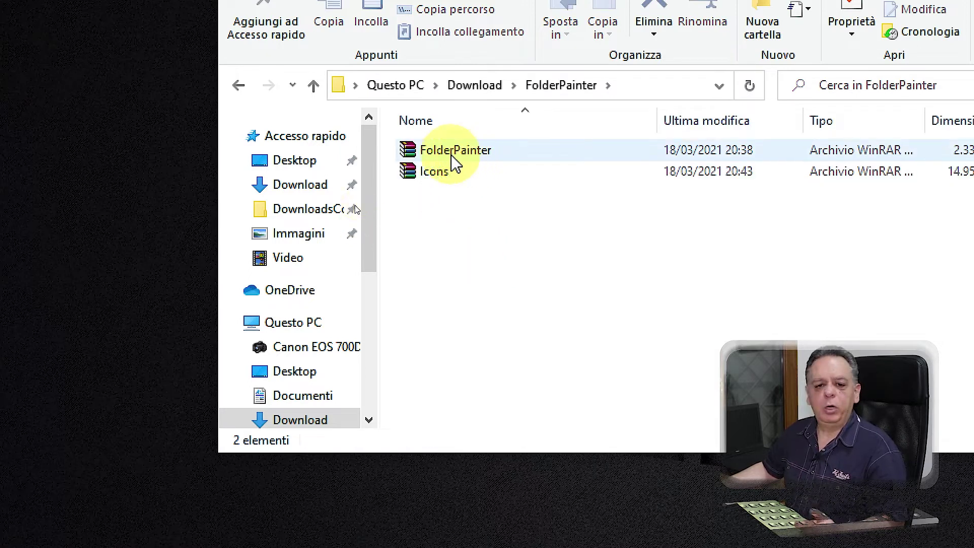
mouse_move(455, 163)
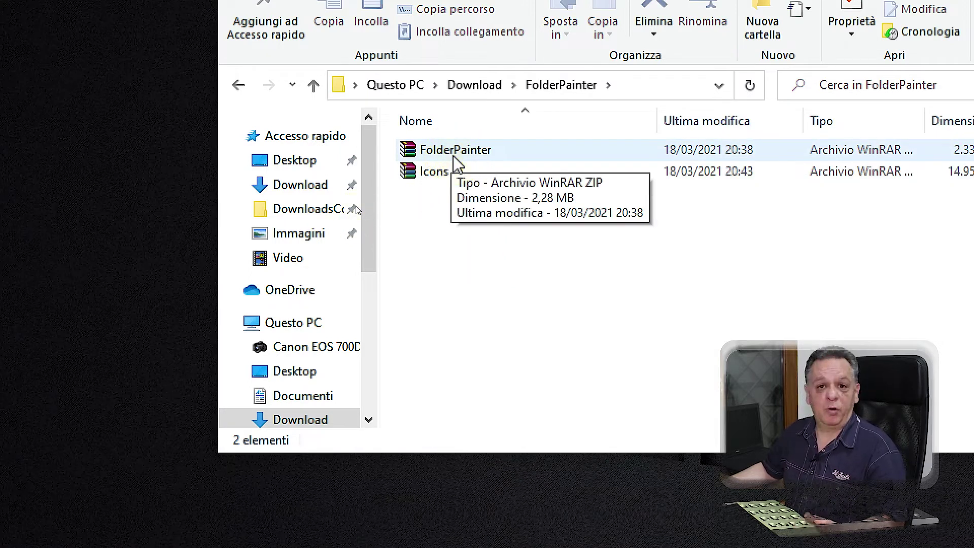
left_click(434, 180)
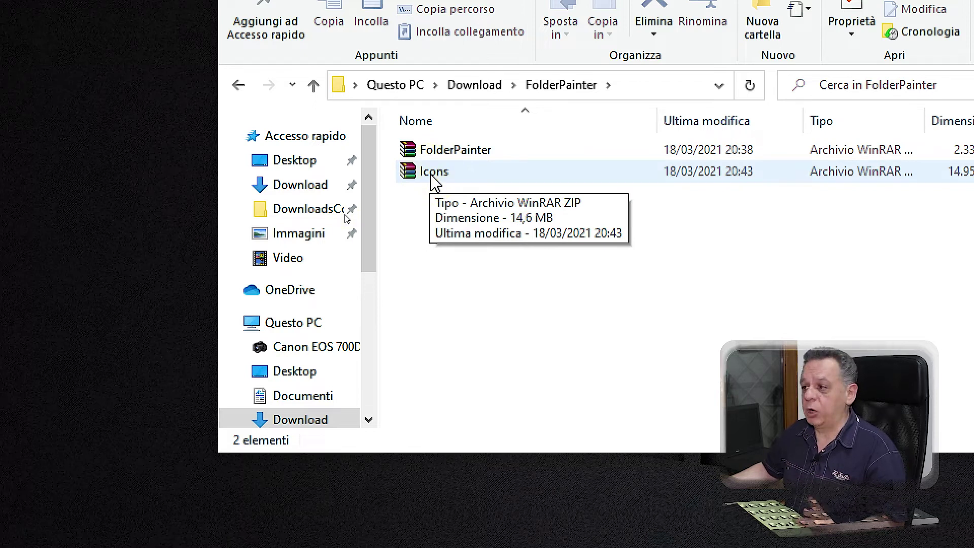
Extract the FolderPainter and Icons archives into the current folder.
right_click(437, 153)
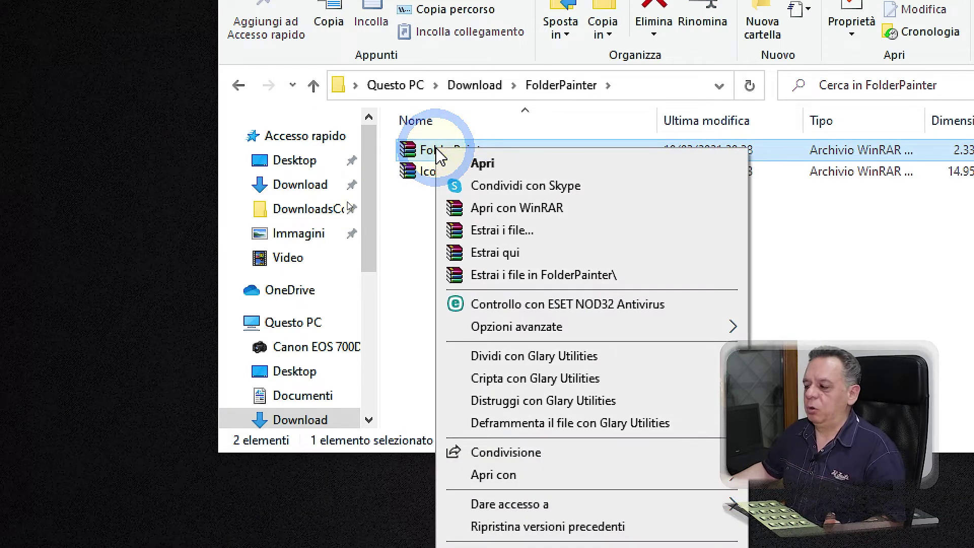
left_click(505, 254)
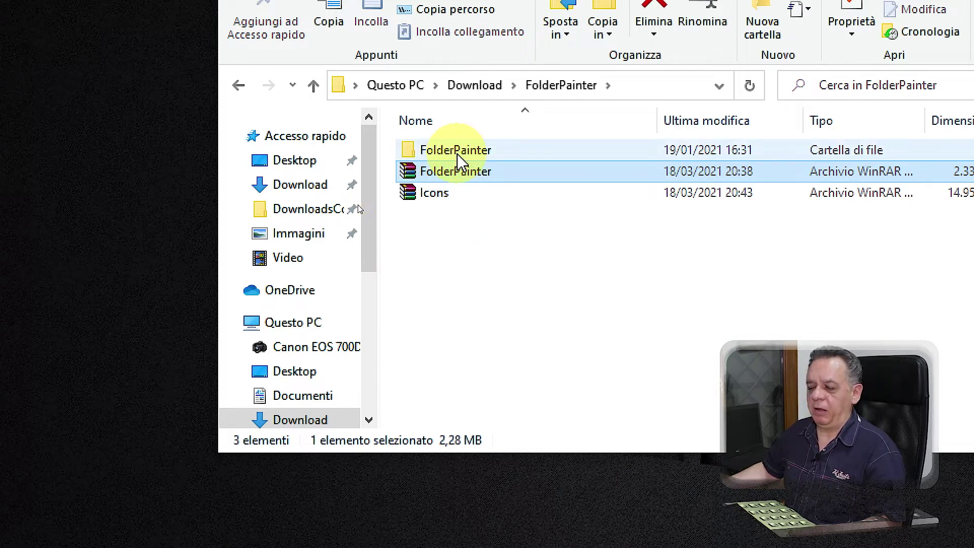
right_click(434, 202)
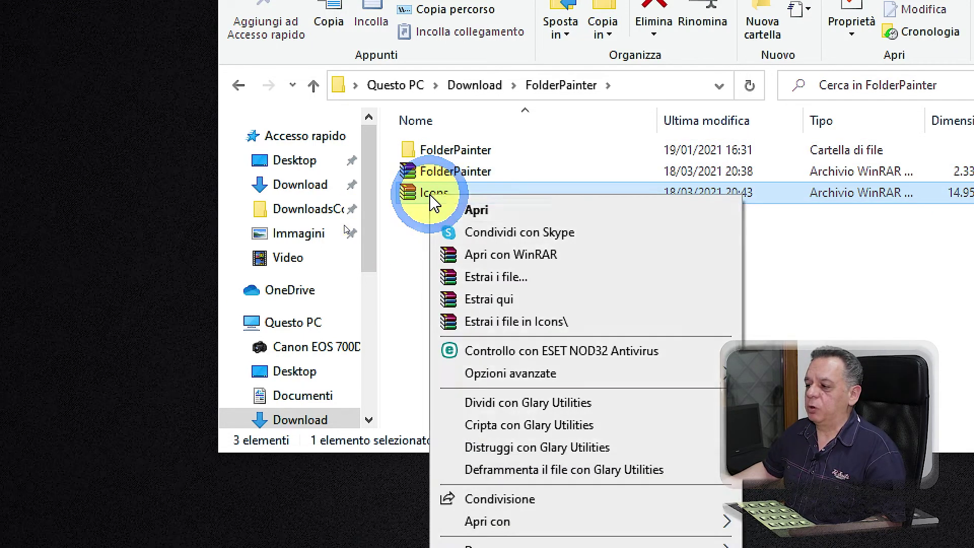
left_click(483, 303)
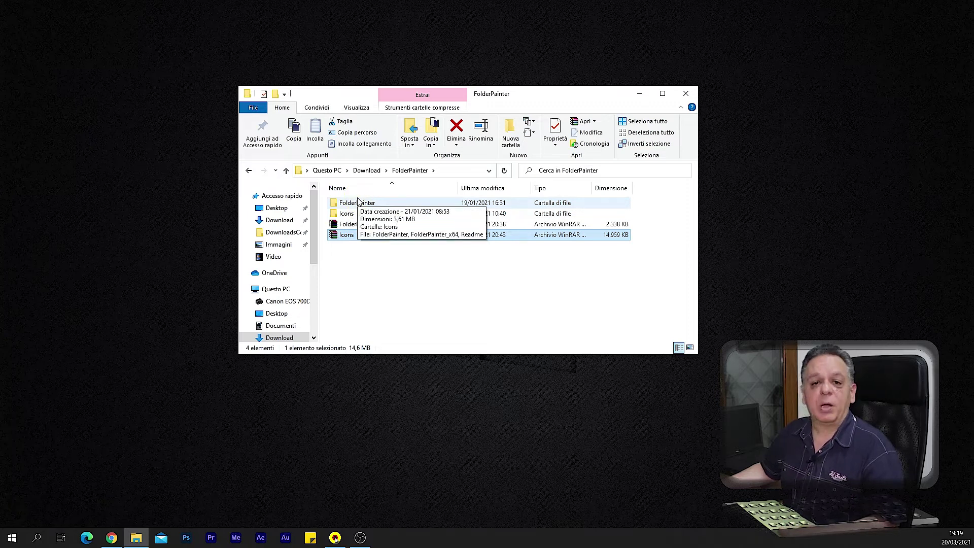
Open the extracted FolderPainter folder and check the icon packs inside its Icons subfolder.
left_click(357, 202)
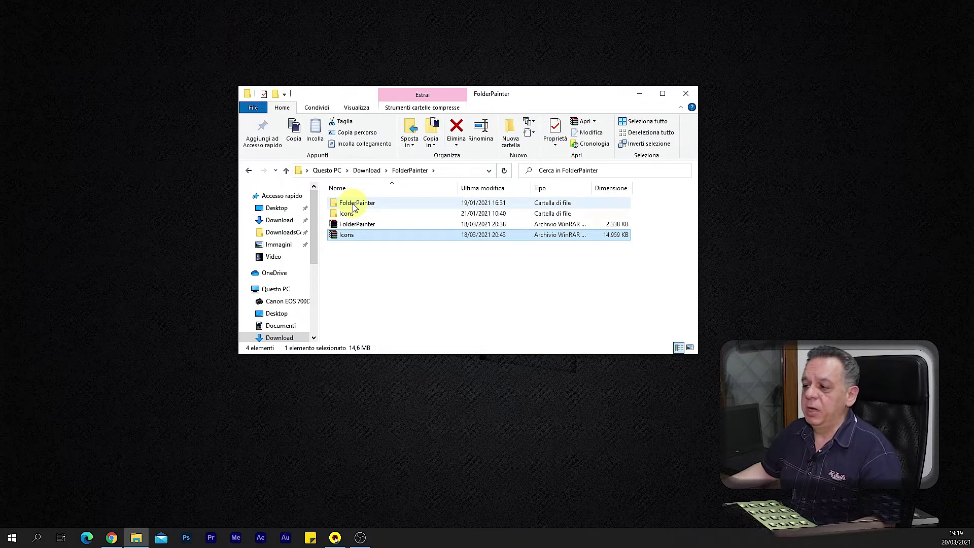
double_click(355, 204)
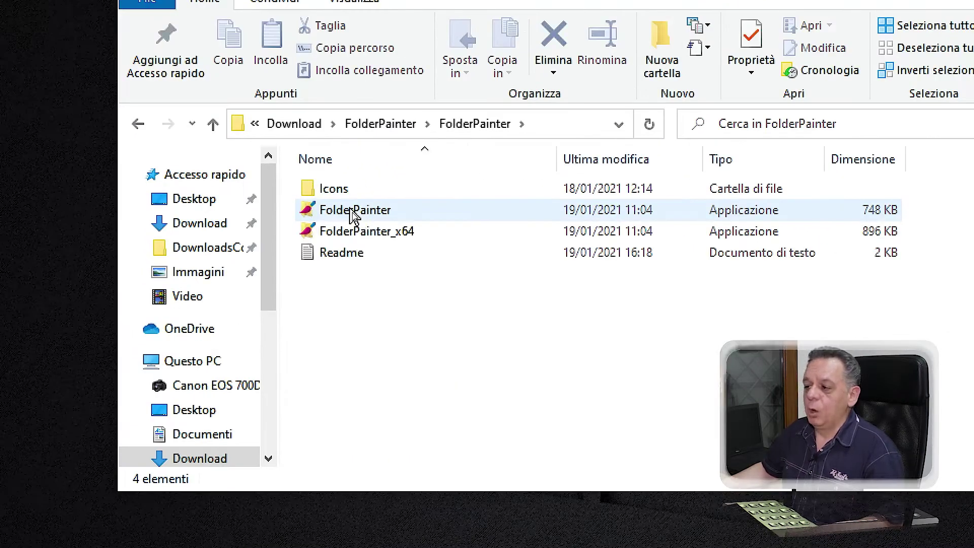
left_click(328, 195)
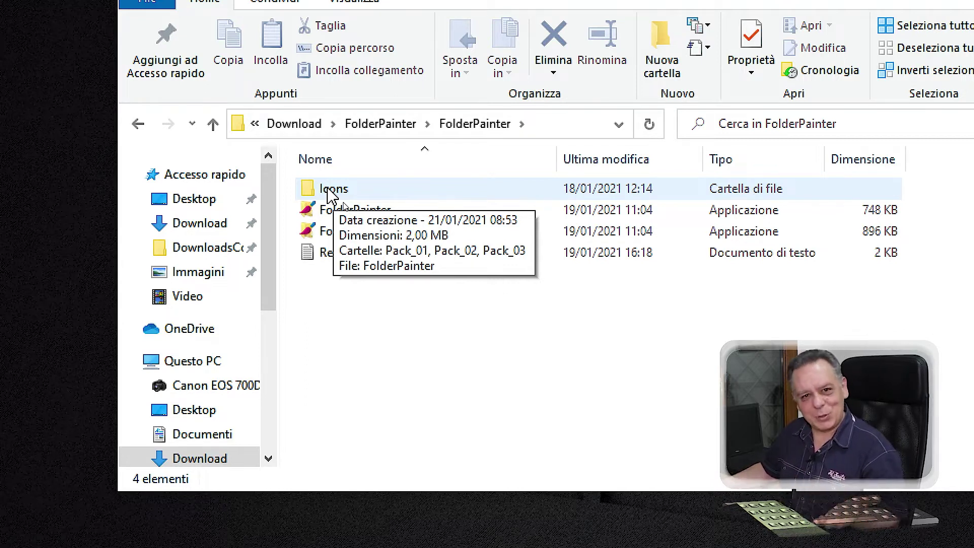
double_click(329, 195)
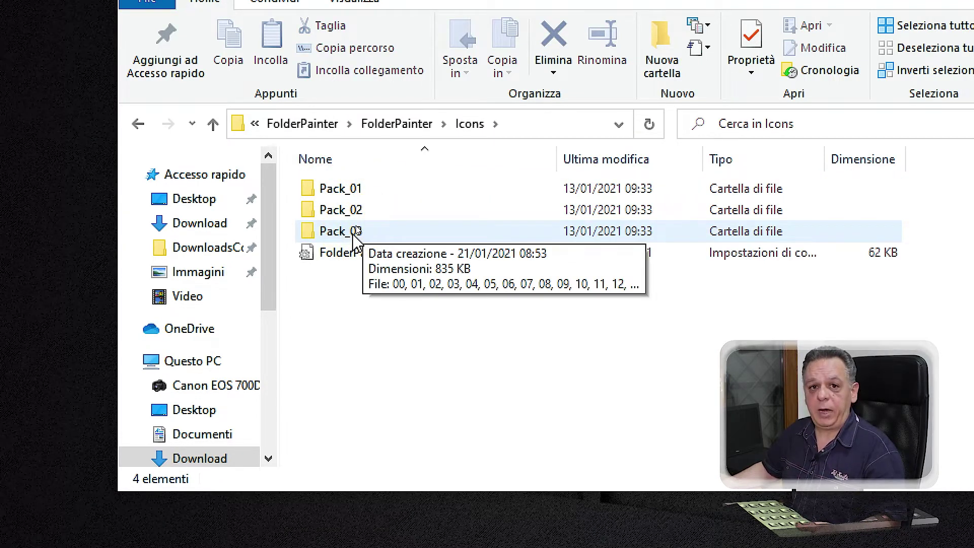
left_click(142, 126)
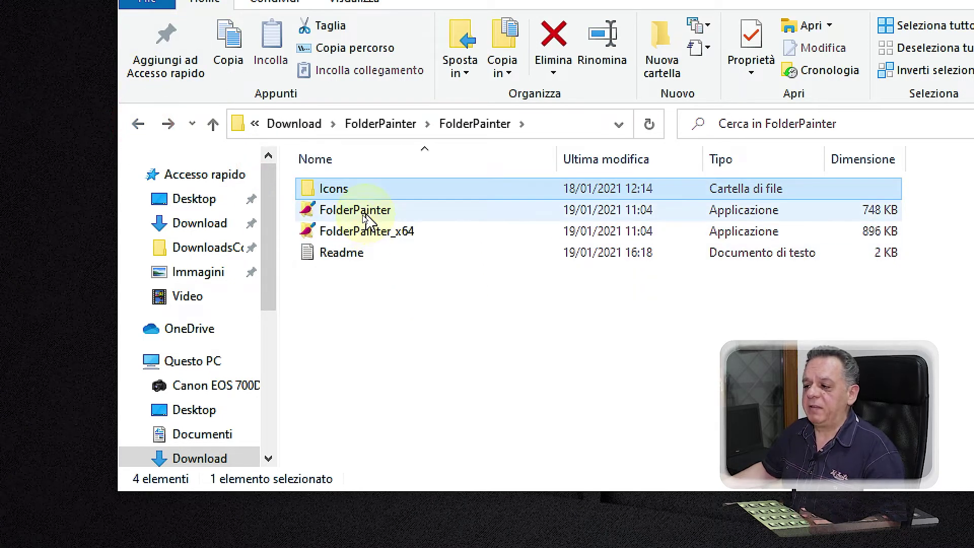
Launch the 64-bit application FolderPainter_x64 from the extracted folder.
mouse_move(381, 220)
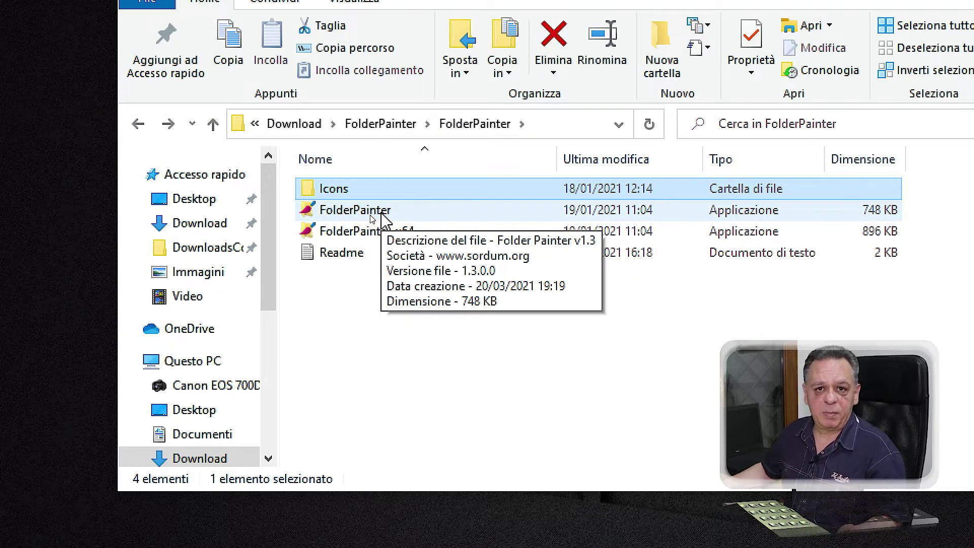
mouse_move(400, 240)
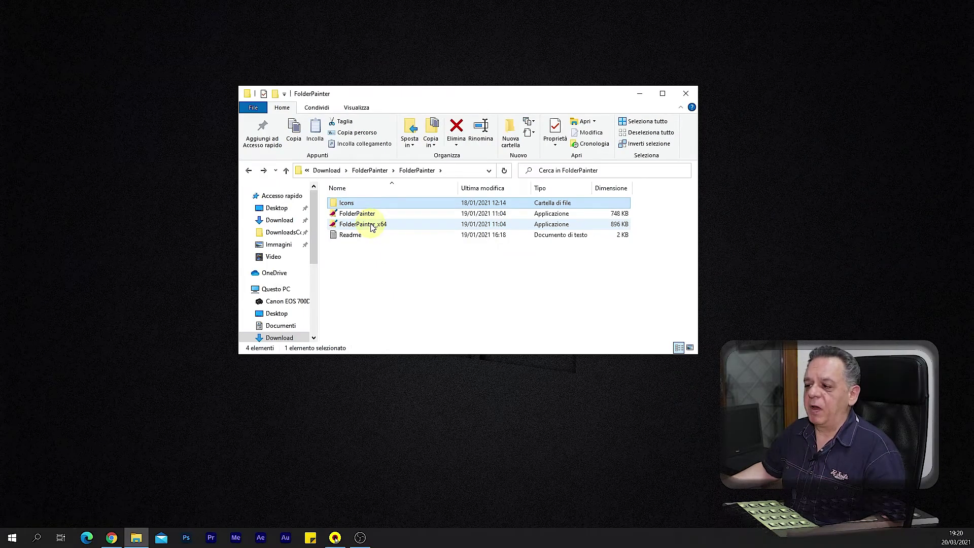
mouse_move(372, 227)
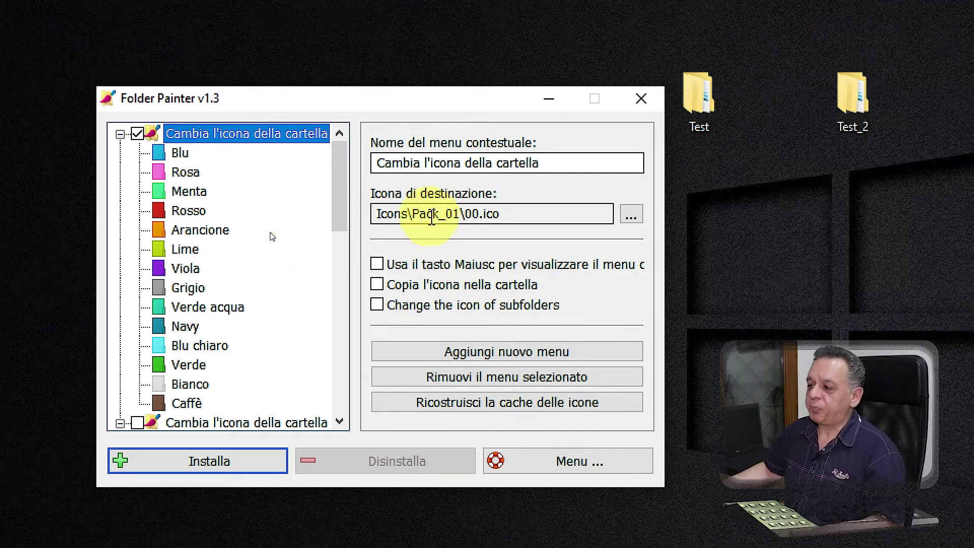
Examine the first two folder icon menus and the icon packs they point to.
left_click(139, 134)
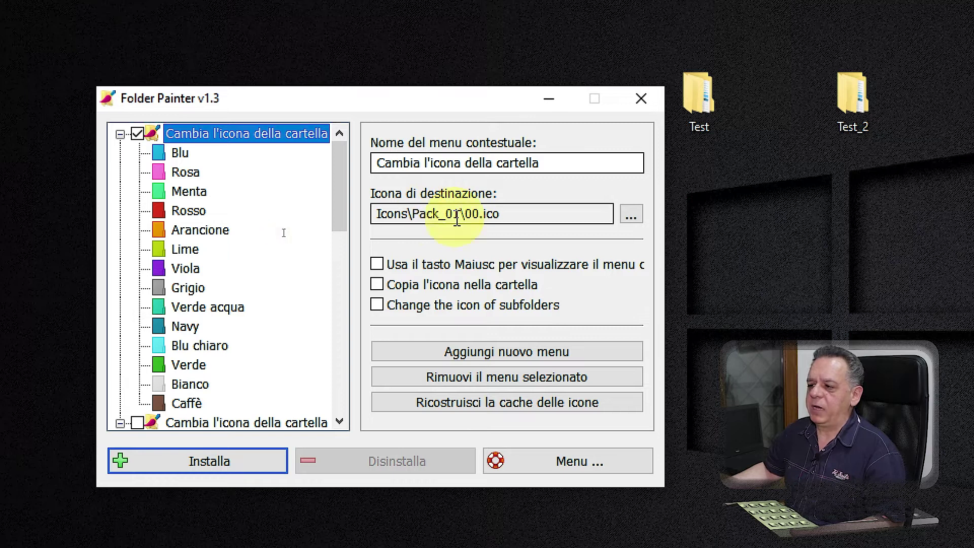
scroll(276, 248, "down", 1)
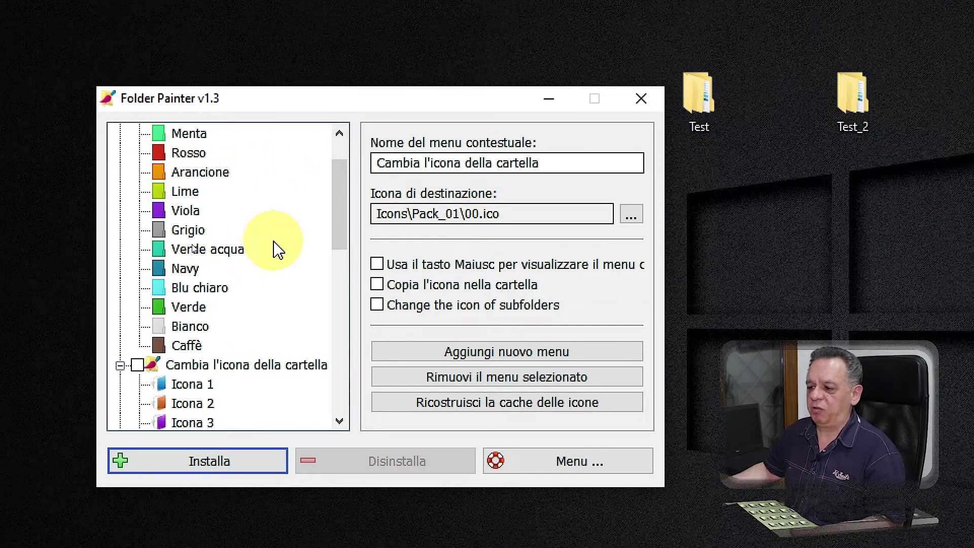
scroll(277, 249, "down", 1)
scroll(277, 247, "down", 1)
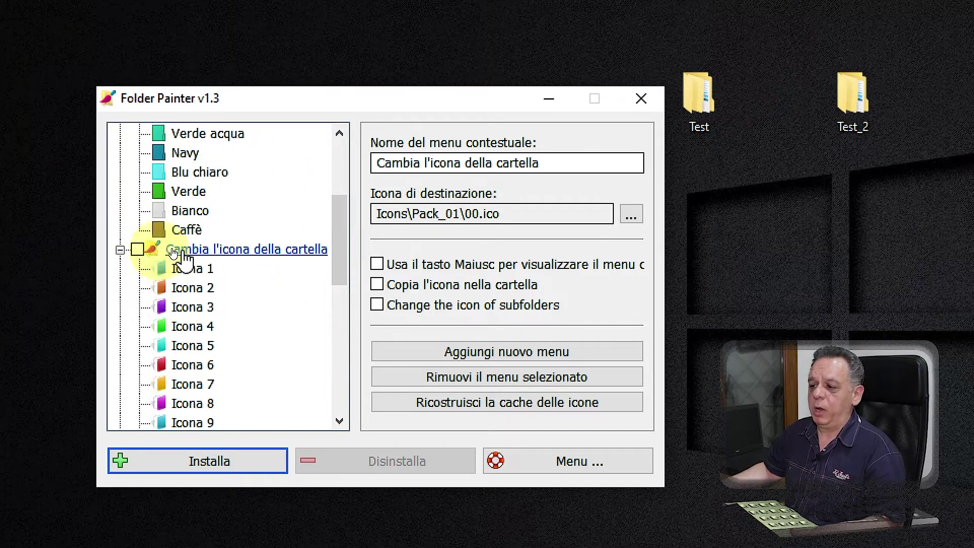
left_click(230, 250)
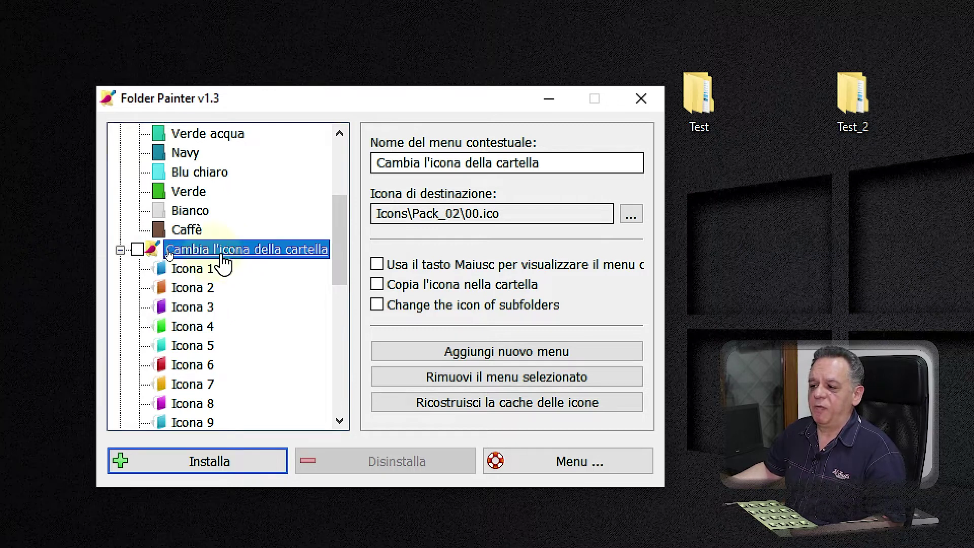
left_click(463, 213)
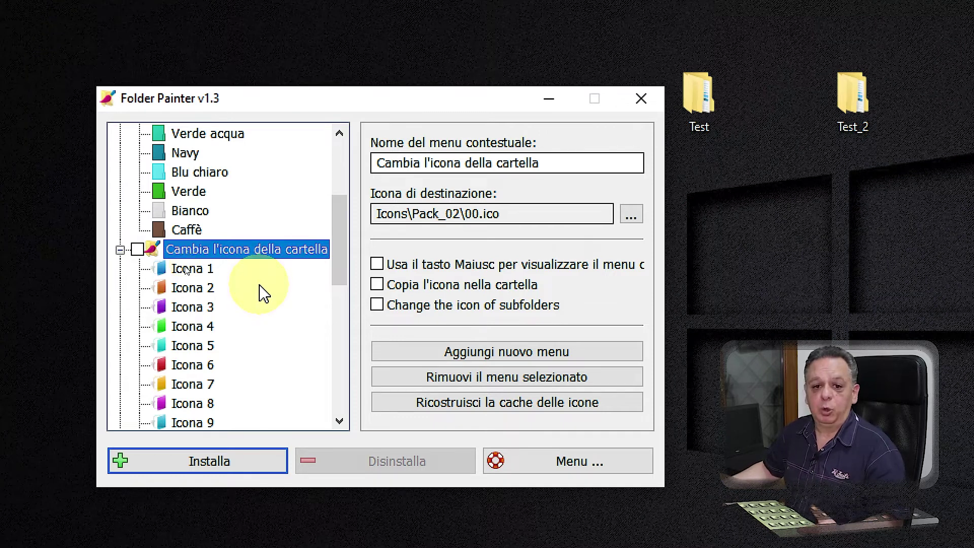
scroll(262, 292, "up", 3)
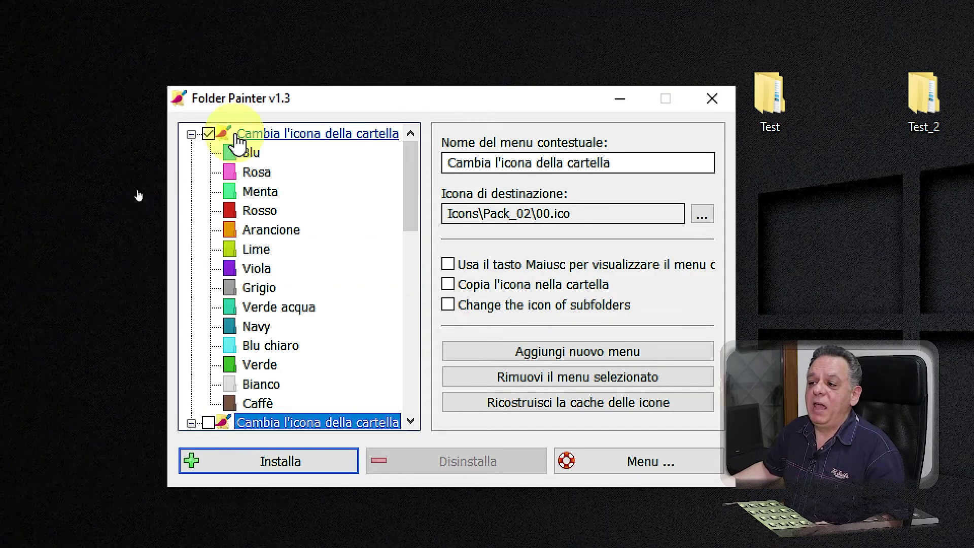
Disable the first icon menu (Pack_01) and look through the icons of all three menus.
left_click(208, 136)
scroll(238, 226, "down", 3)
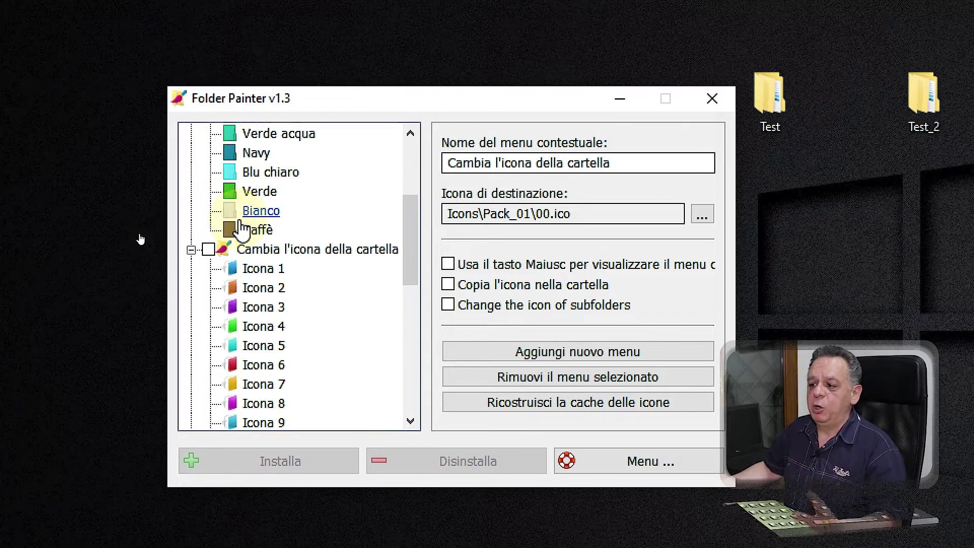
scroll(239, 228, "down", 7)
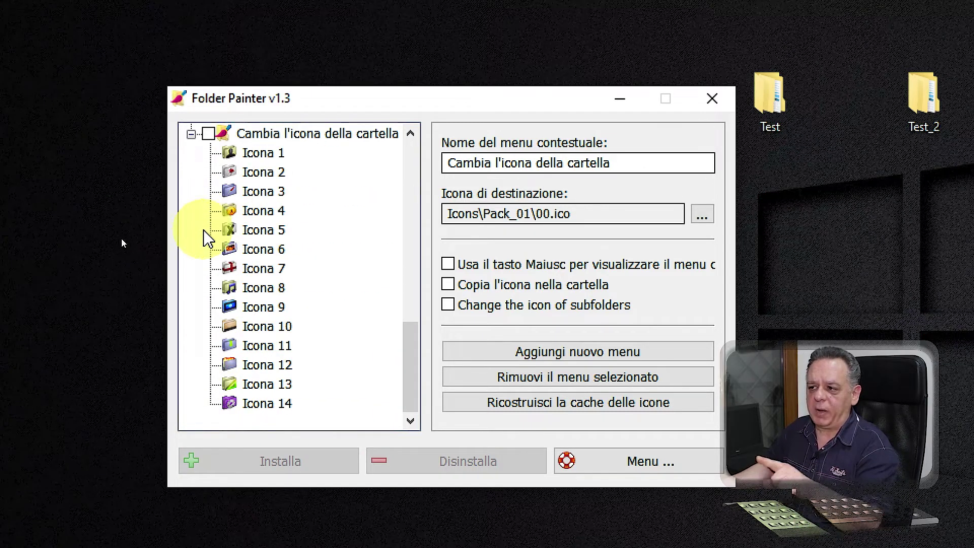
scroll(295, 401, "up", 10)
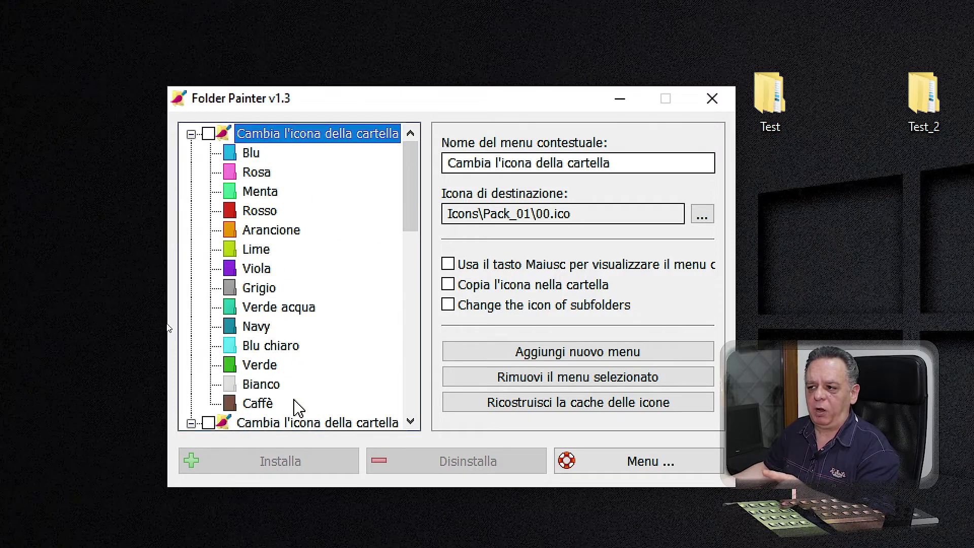
scroll(301, 393, "down", 2)
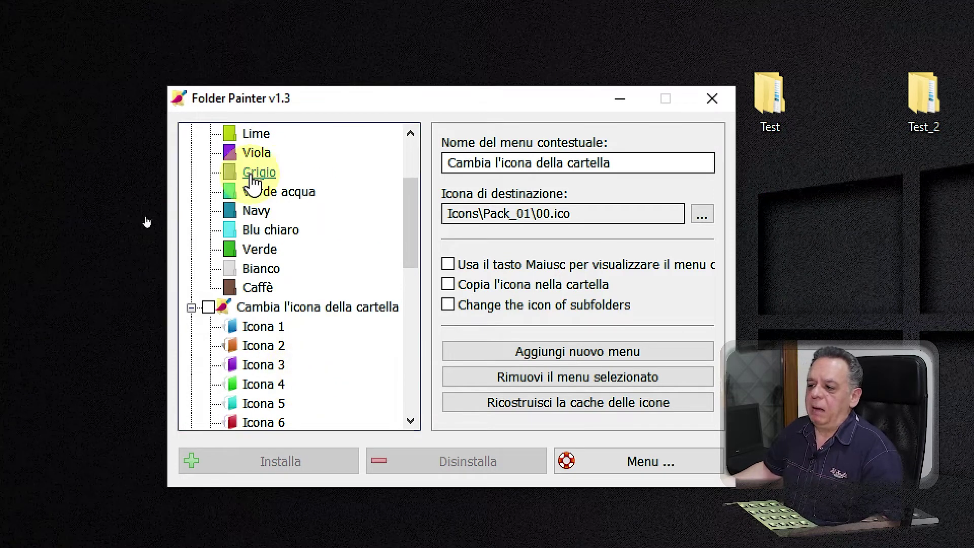
scroll(266, 205, "down", 3)
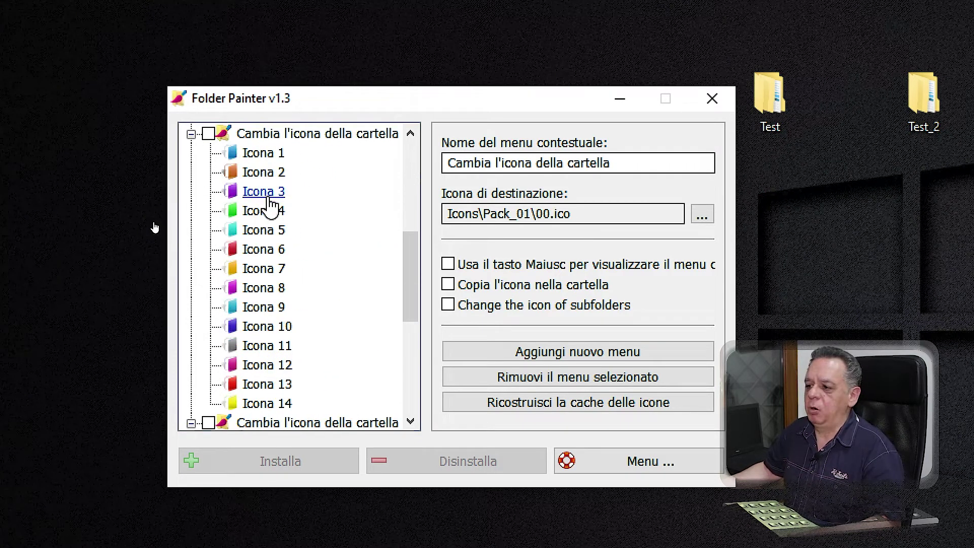
scroll(314, 236, "down", 4)
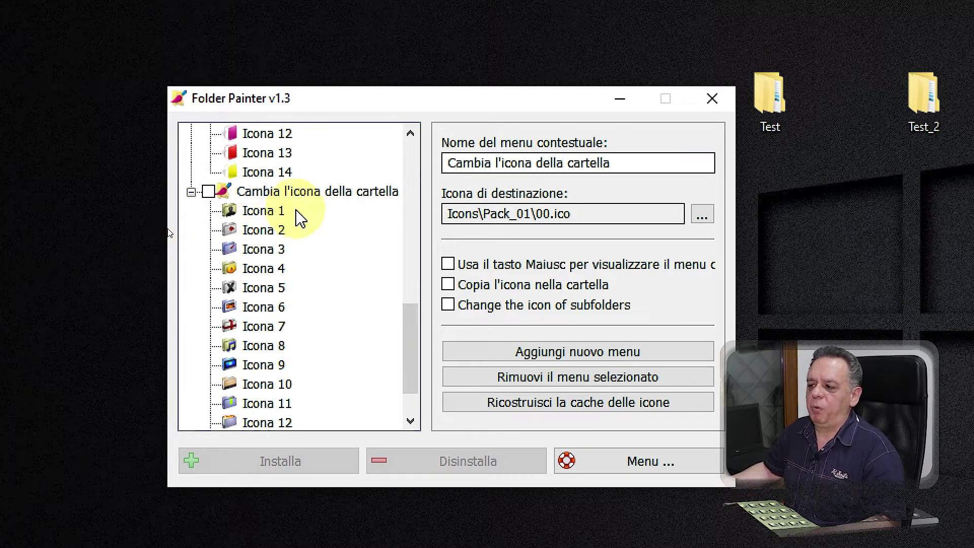
scroll(254, 296, "down", 1)
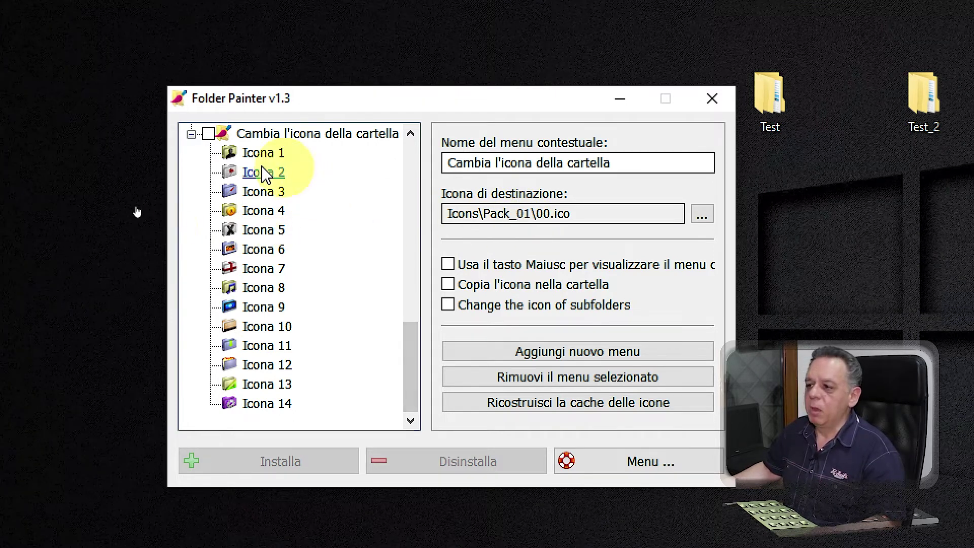
Enable the third icon menu (Pack_03) and install it into the folder context menu.
left_click(207, 134)
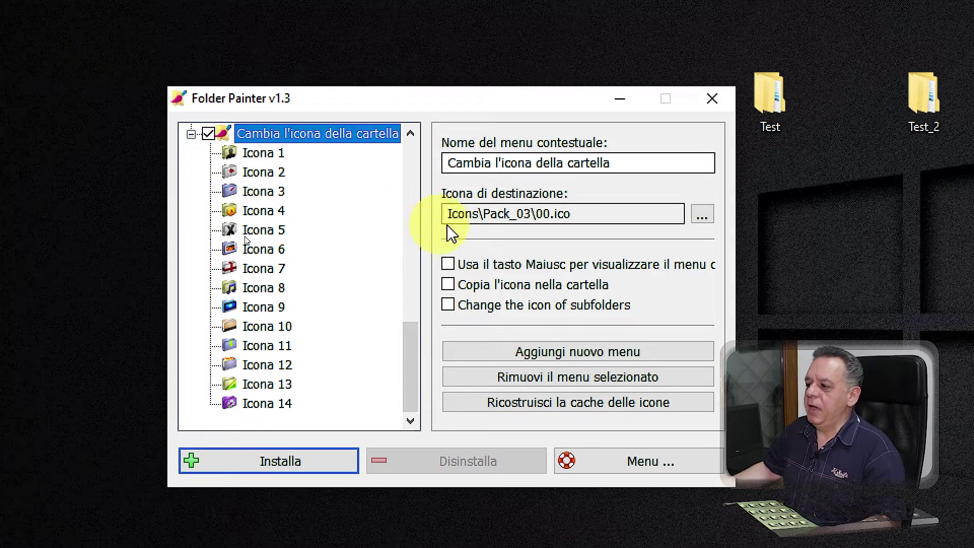
left_click(486, 223)
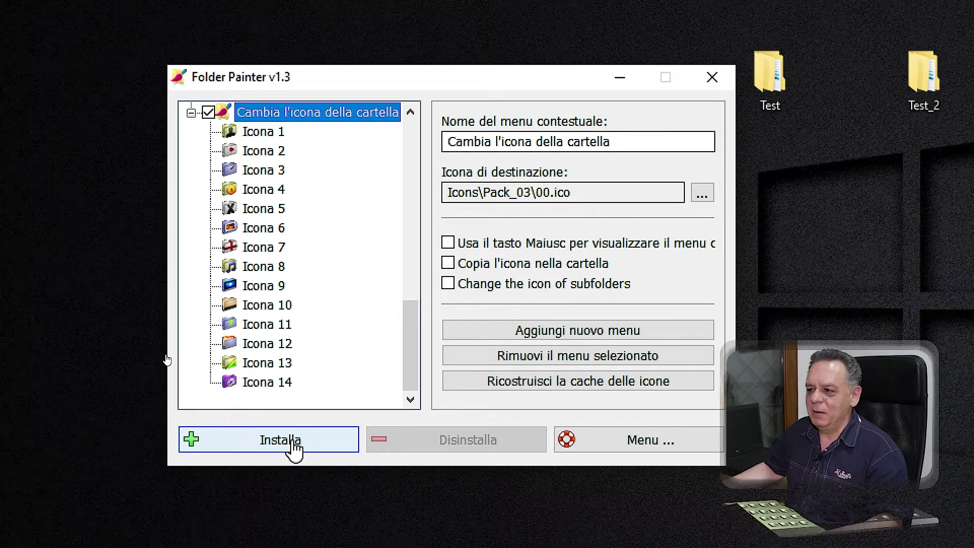
left_click(292, 443)
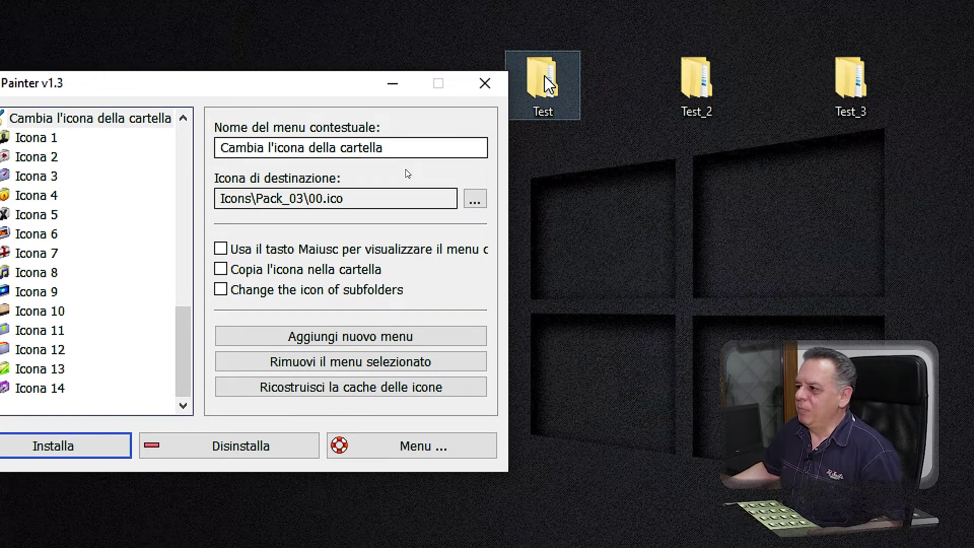
Change the icon of the Test desktop folder to Icona 7 from the installed icon menu.
right_click(549, 84)
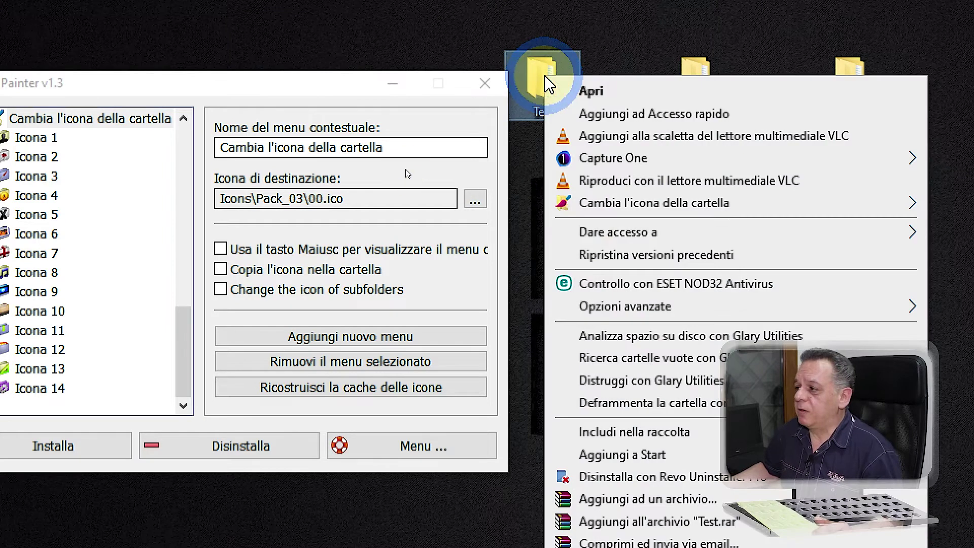
mouse_move(631, 208)
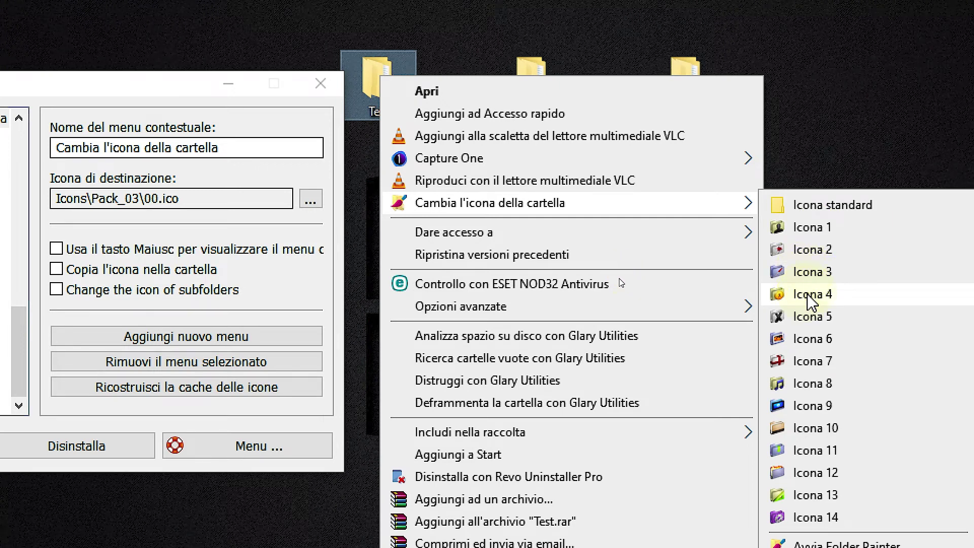
left_click(812, 362)
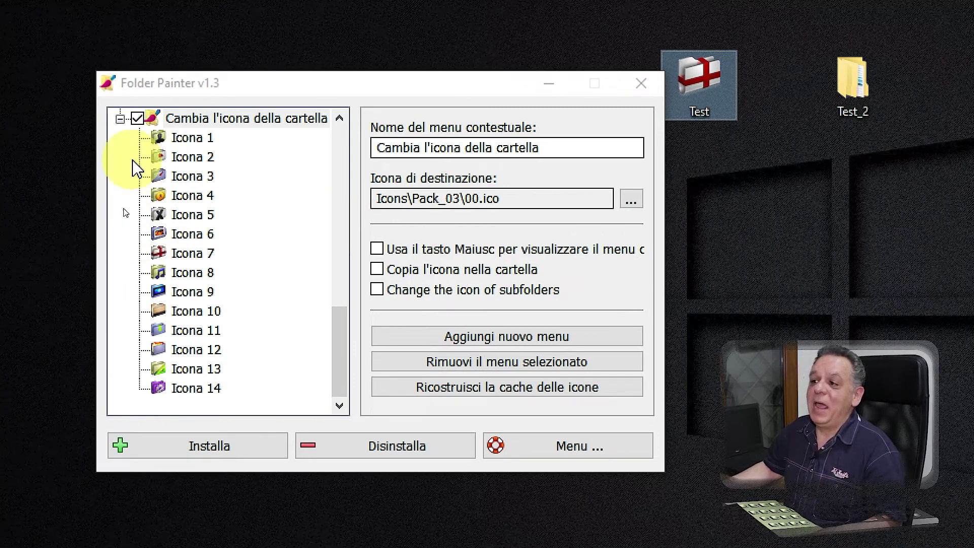
Disable the third icon menu (Pack_03), enable the second one (Pack_02) and install it into the folder context menu.
left_click(138, 120)
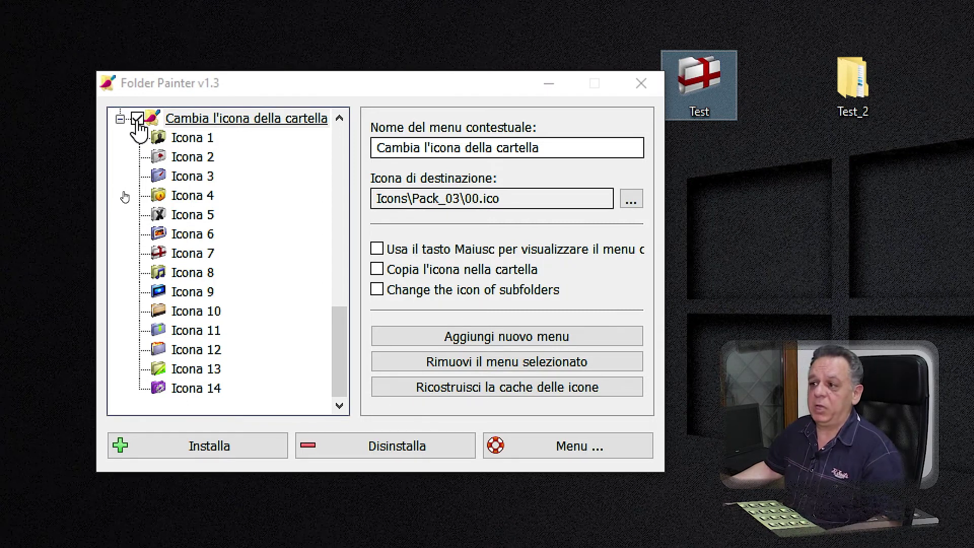
left_click(137, 119)
scroll(171, 189, "up", 5)
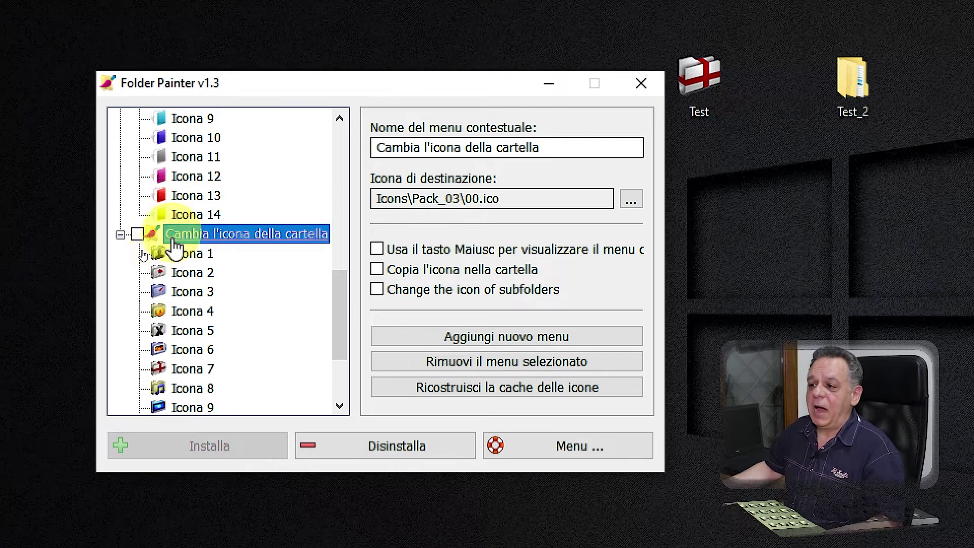
scroll(181, 257, "up", 1)
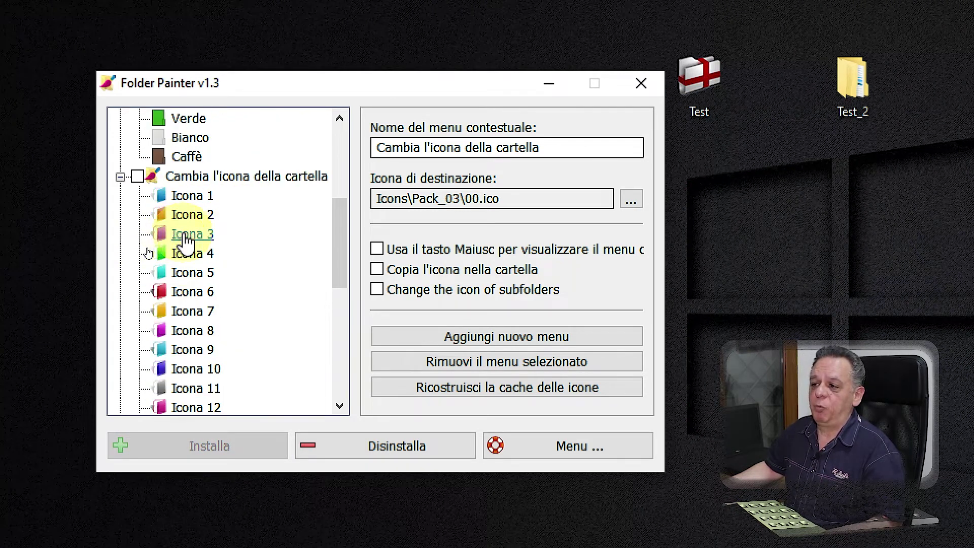
left_click(137, 177)
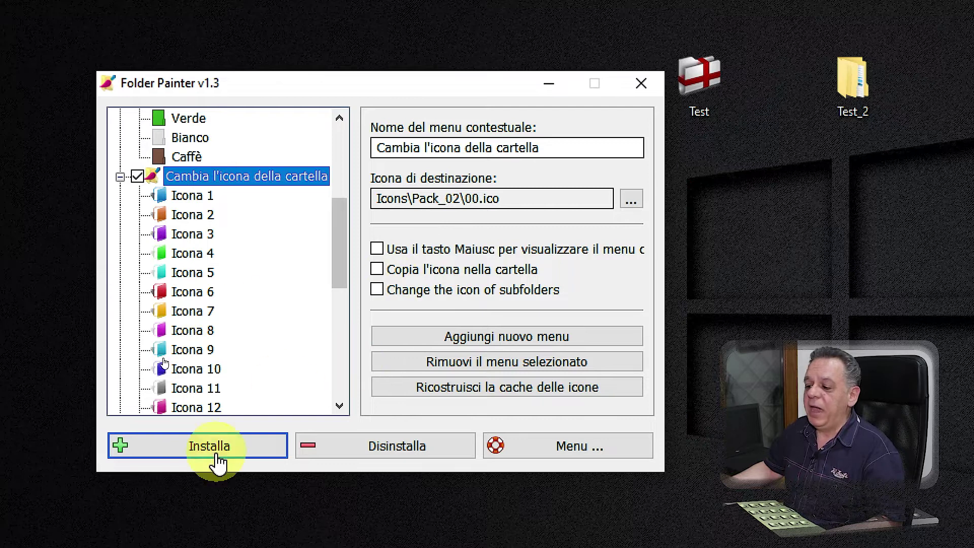
left_click(182, 452)
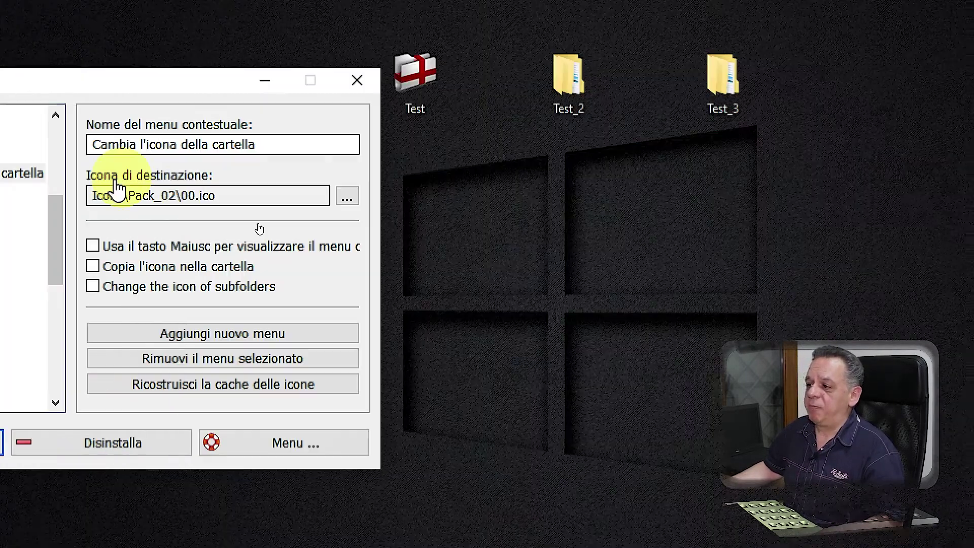
Change the icon of the Test_2 desktop folder to Icona 6 from the Pack_02 menu.
left_click(573, 81)
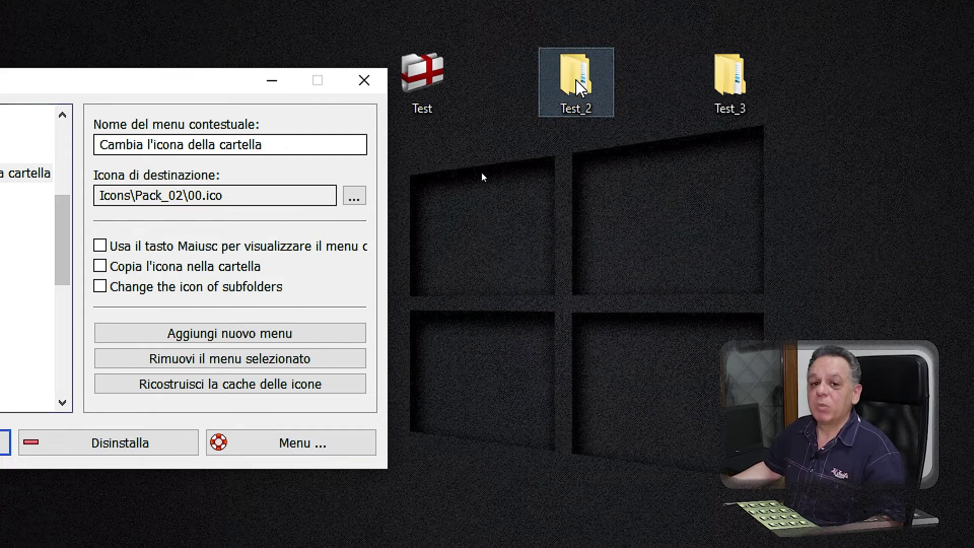
right_click(576, 80)
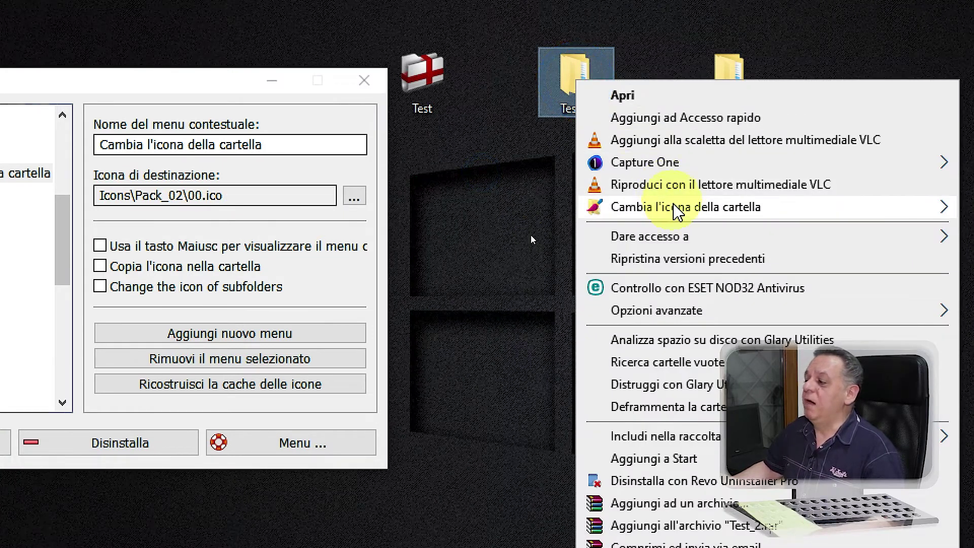
mouse_move(677, 211)
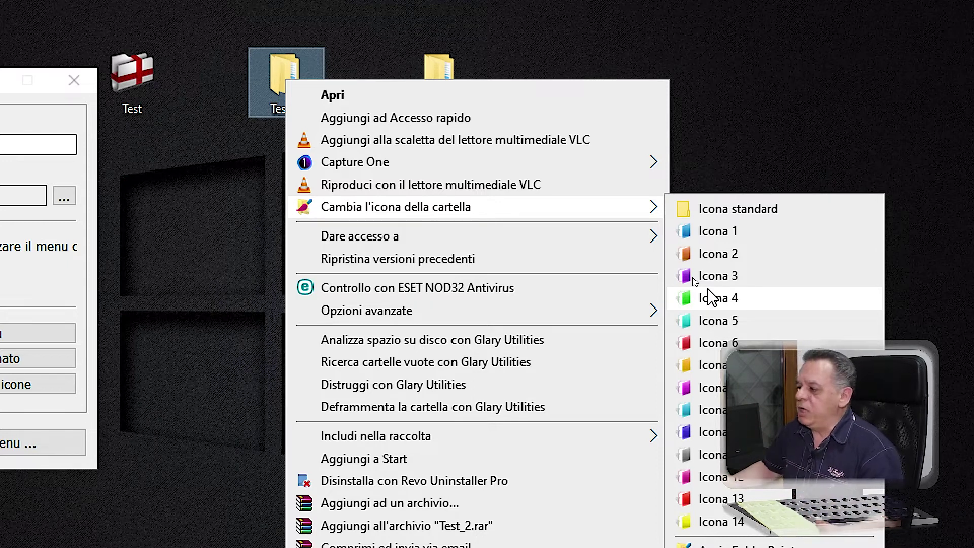
left_click(716, 345)
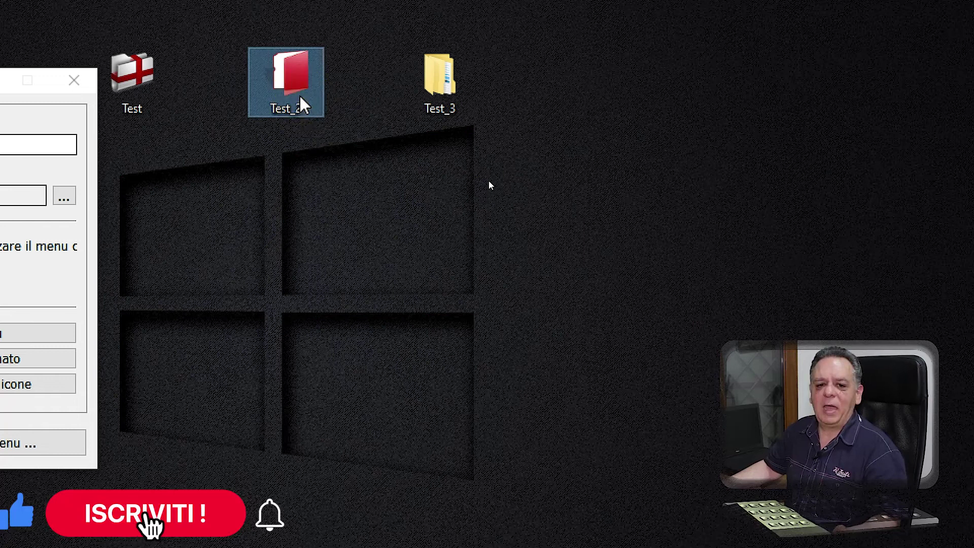
mouse_move(302, 104)
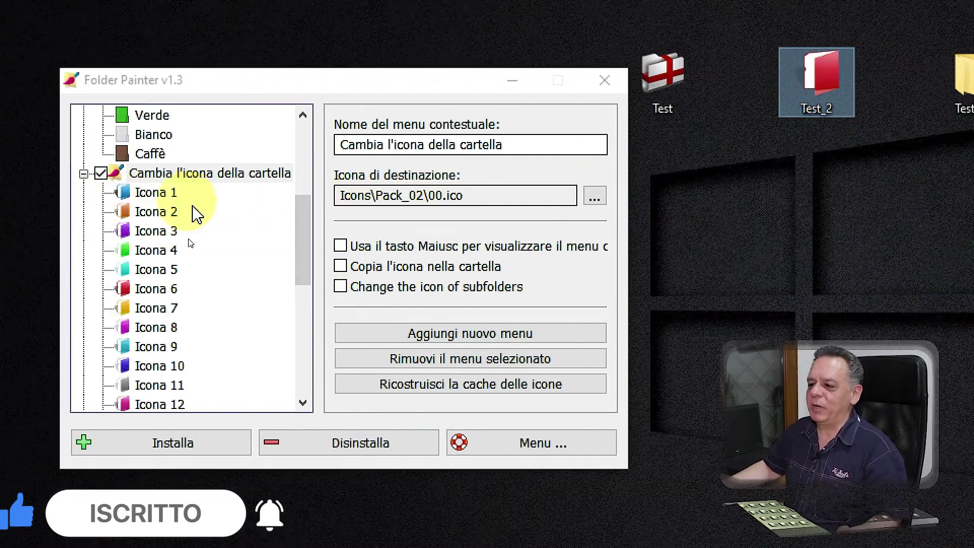
Uninstall the Folder Painter entry and check the Test folder's context menu for it.
left_click(354, 446)
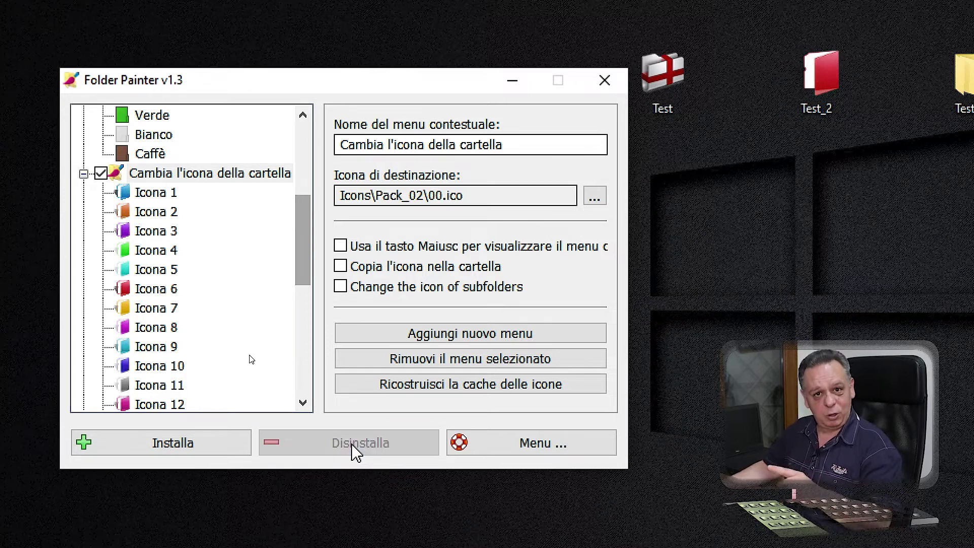
right_click(659, 85)
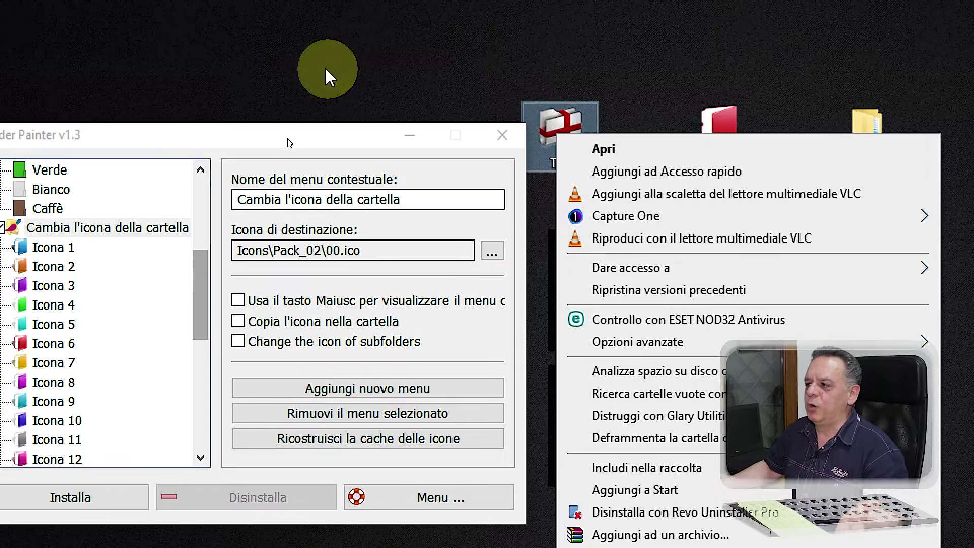
left_click(347, 90)
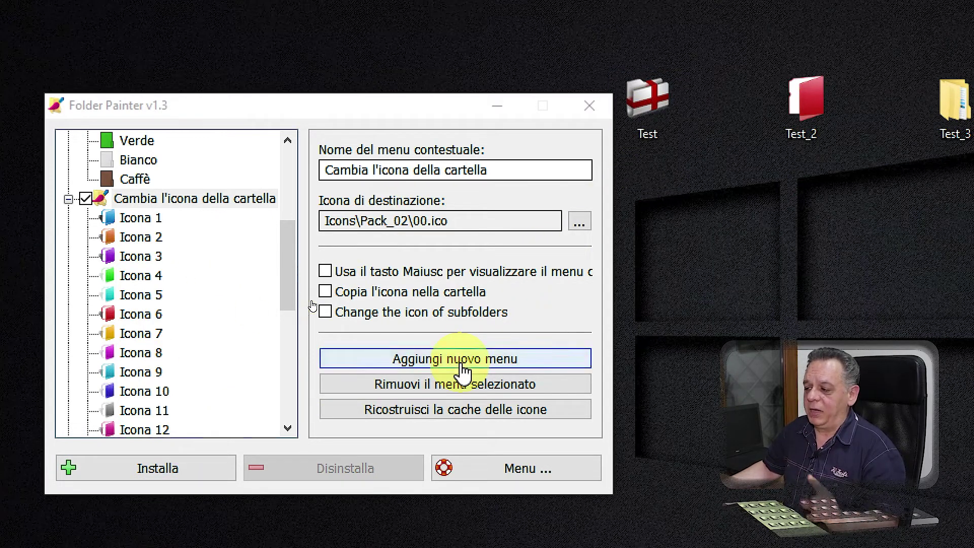
Reinstall the Pack_02 icon menu and restore the Test folder to Icona standard.
left_click(158, 475)
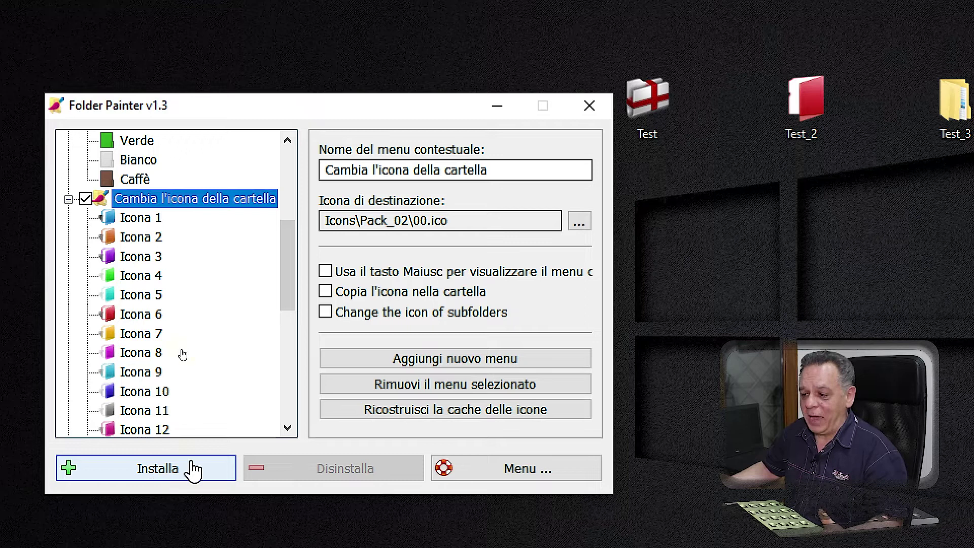
left_click(175, 472)
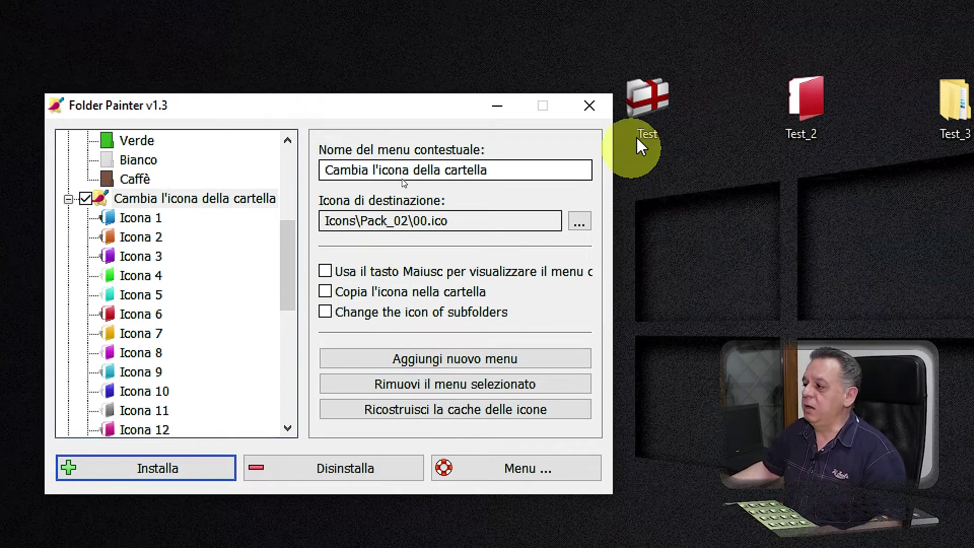
left_click(648, 101)
right_click(649, 104)
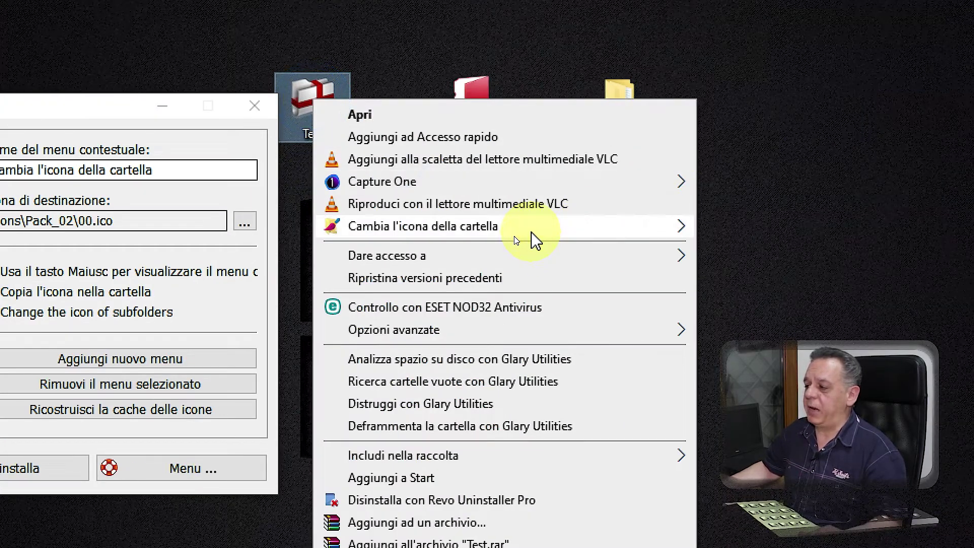
mouse_move(533, 237)
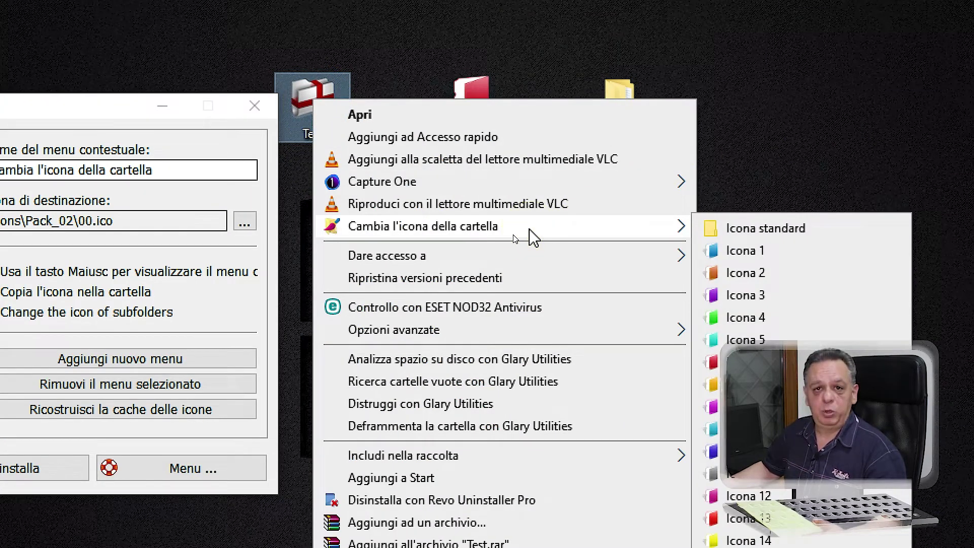
left_click(778, 231)
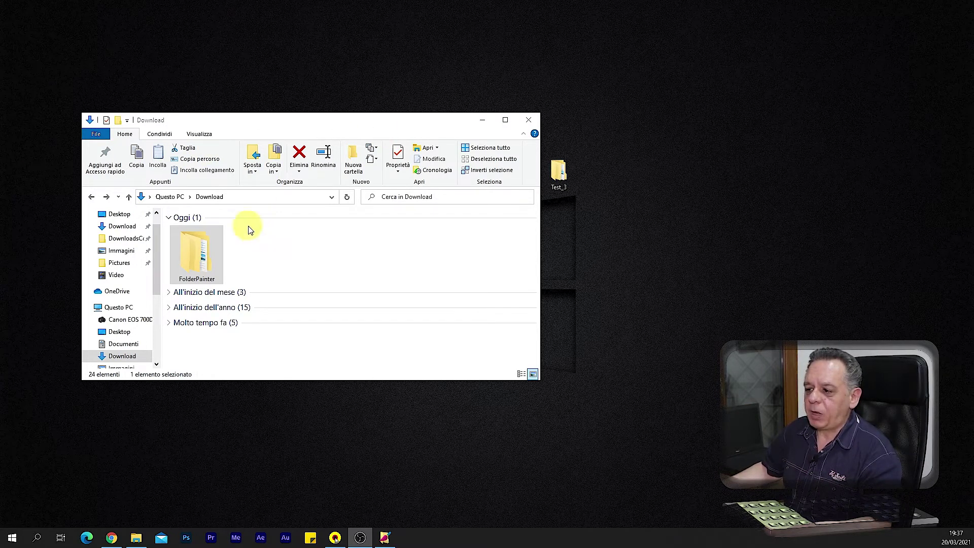
Look through the icon packs in the FolderPainter Icons folder and the preview images in its Pictures subfolder.
double_click(195, 256)
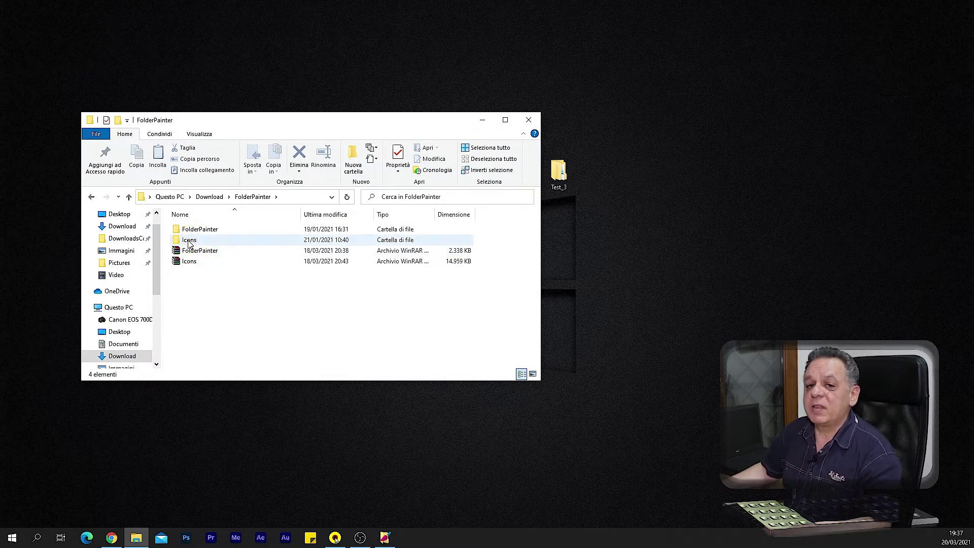
double_click(189, 241)
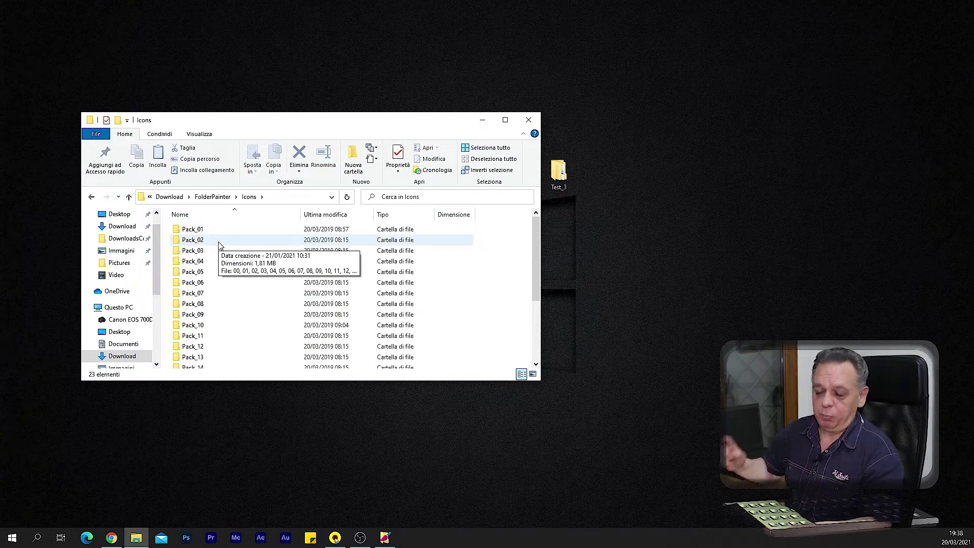
scroll(219, 245, "down", 1)
scroll(216, 246, "down", 2)
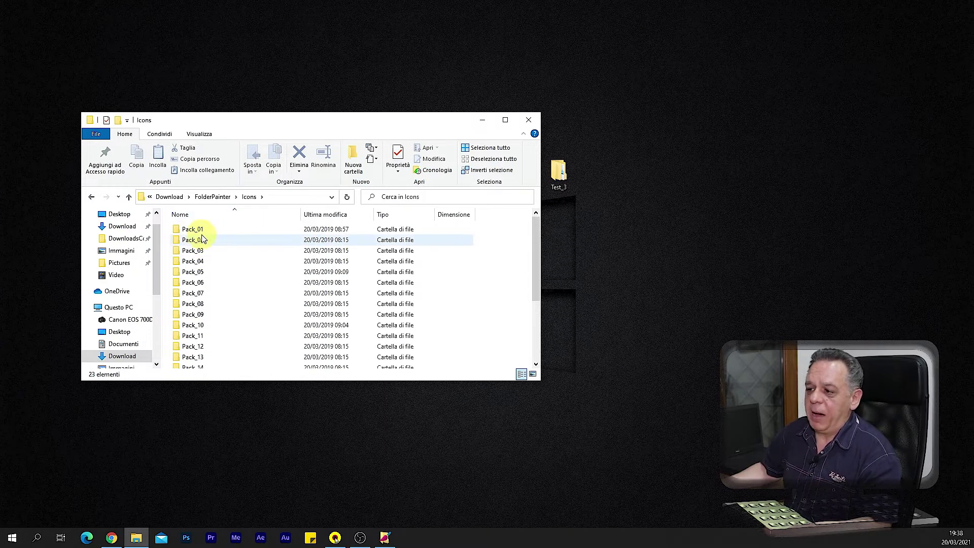
scroll(203, 355, "down", 1)
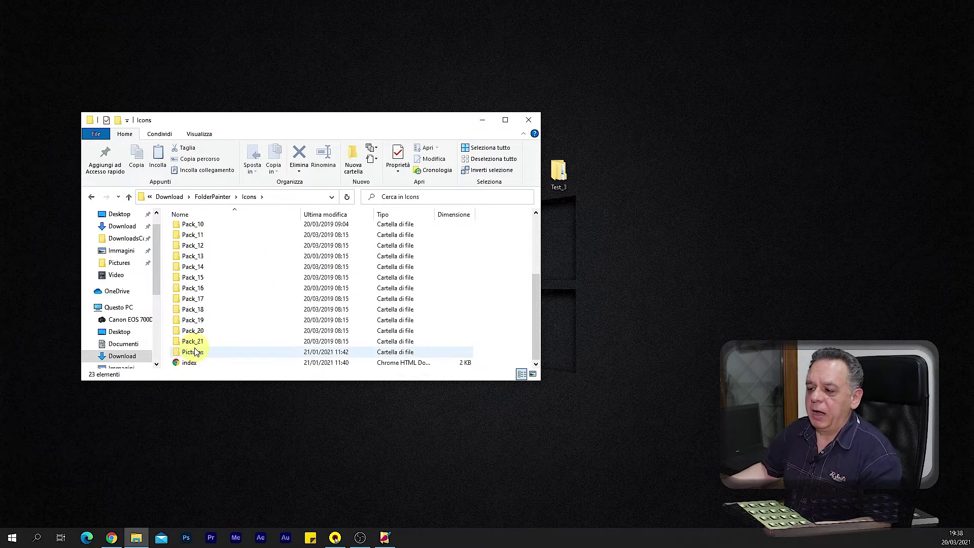
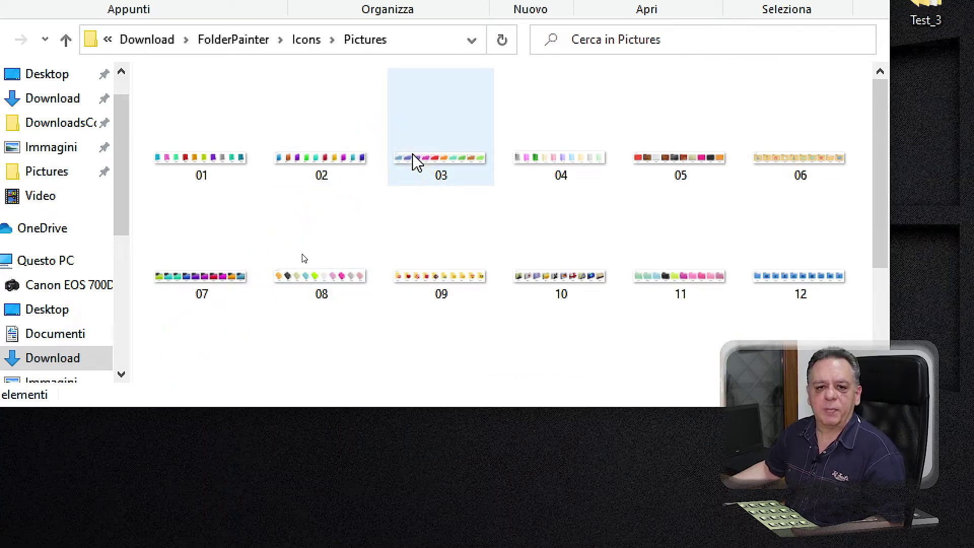
mouse_move(413, 162)
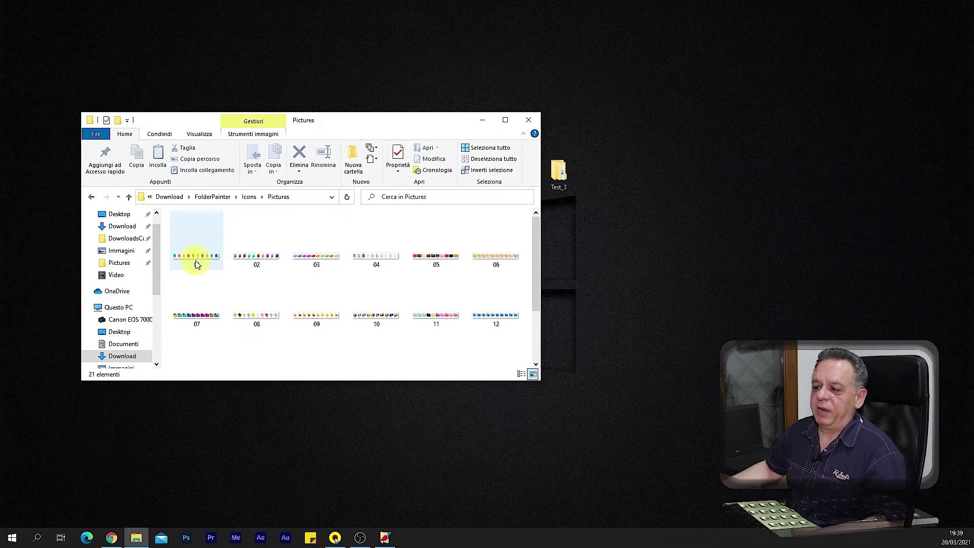
View the preview images 01 and 16 in the Pictures folder, closing each one after viewing.
double_click(194, 261)
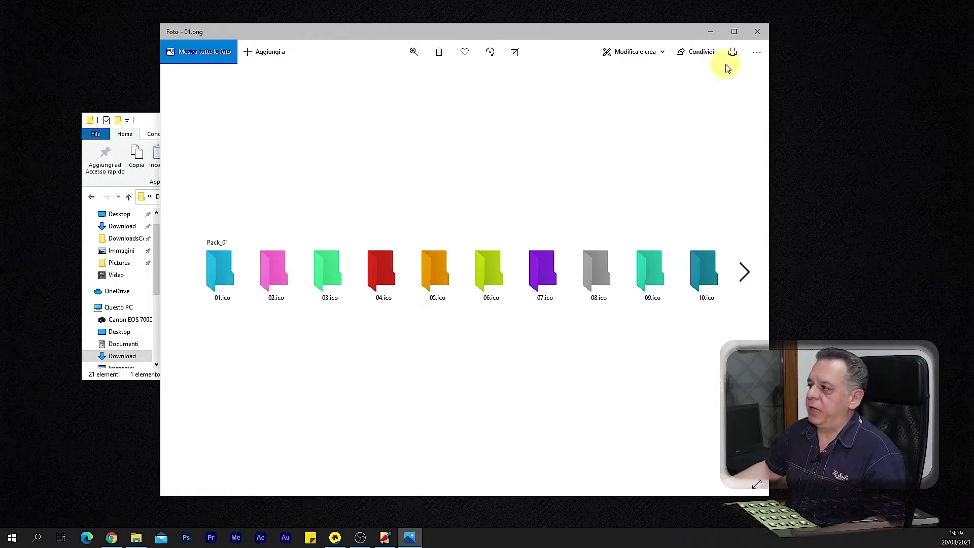
left_click(757, 31)
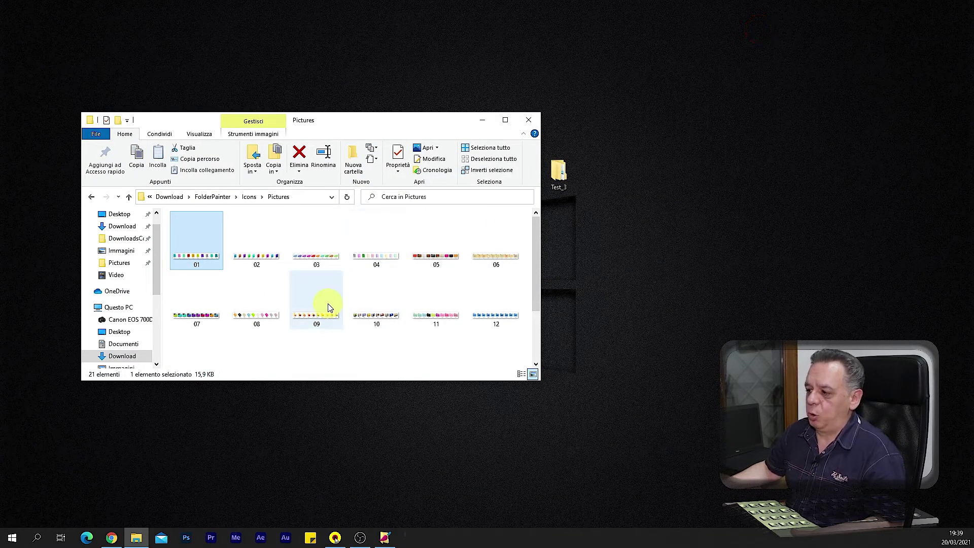
scroll(327, 304, "down", 1)
scroll(327, 304, "down", 1)
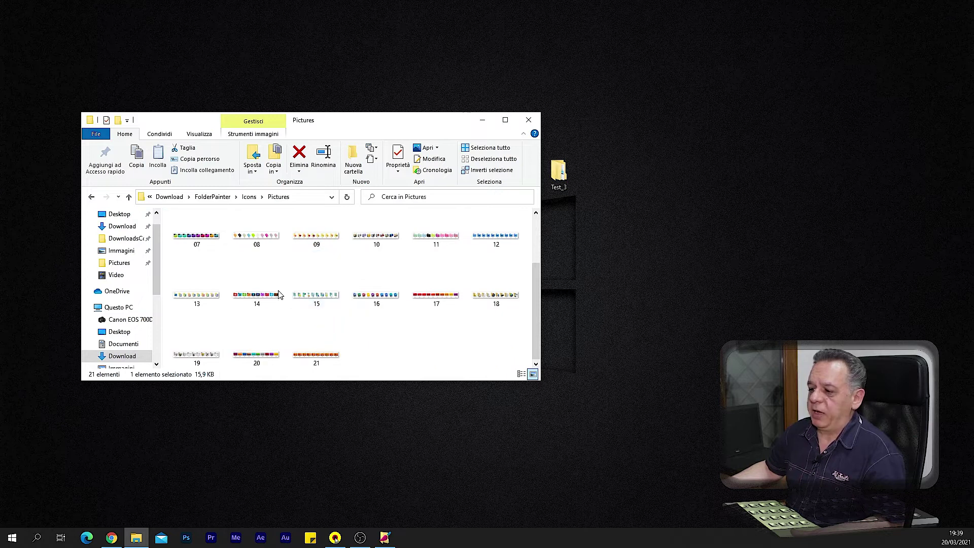
left_click(375, 299)
double_click(376, 300)
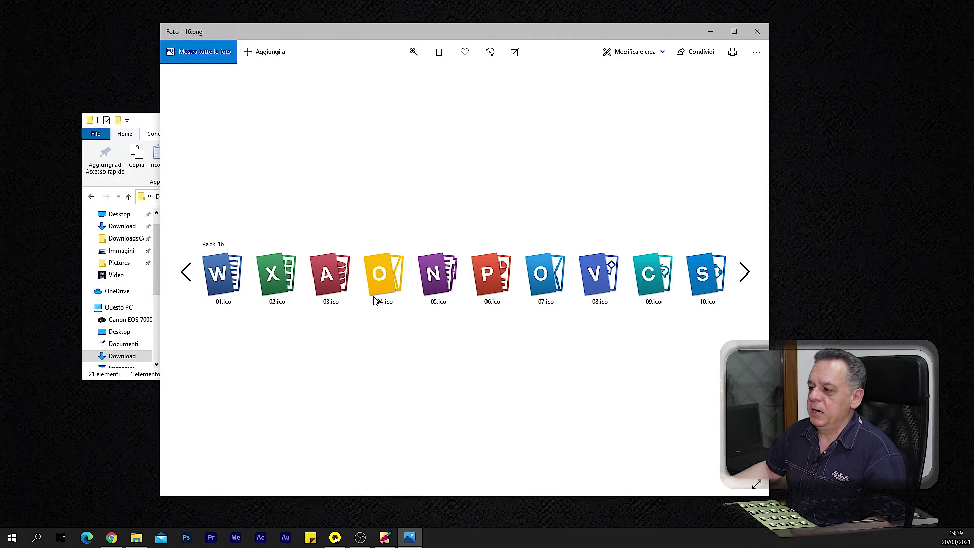
left_click(384, 301)
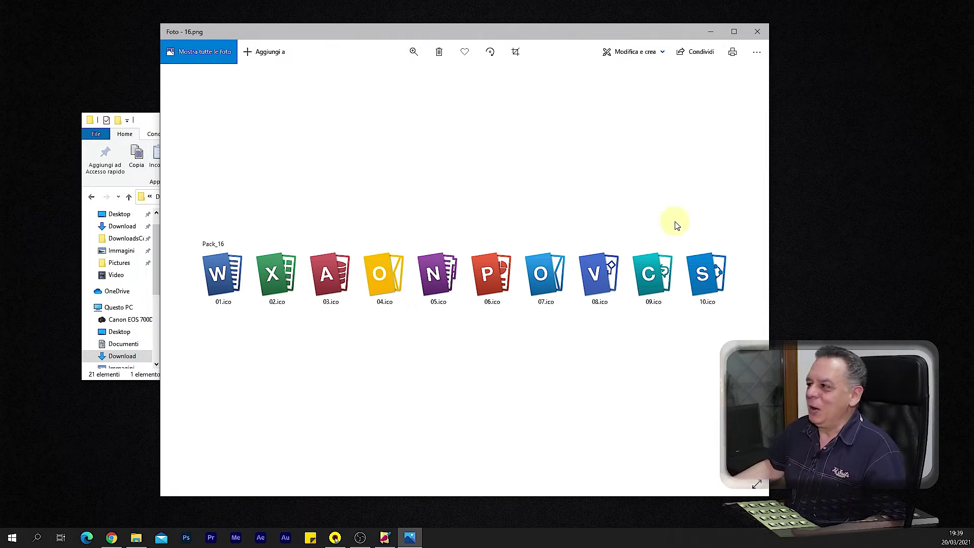
left_click(758, 32)
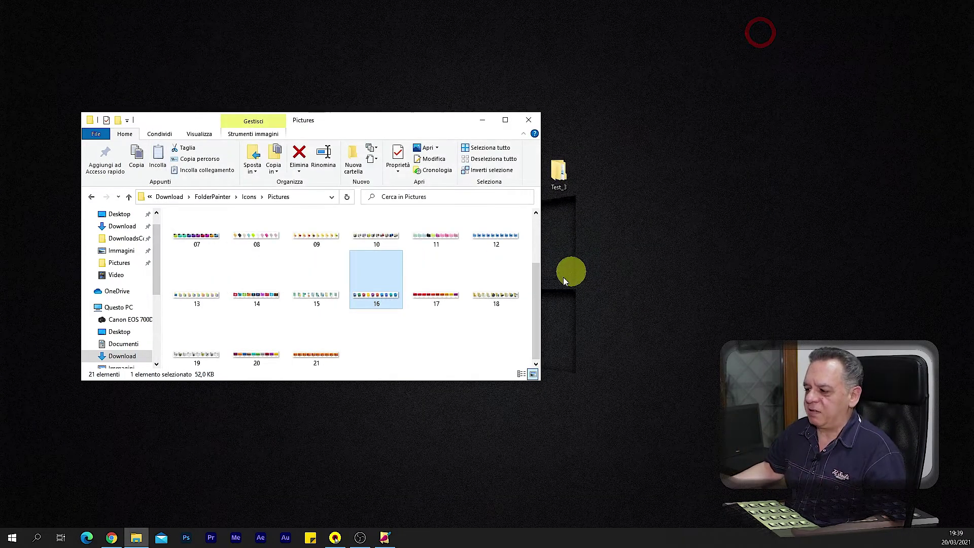
View the preview image 19 and advance to image 20 to examine their folder icons.
key("Left")
double_click(191, 355)
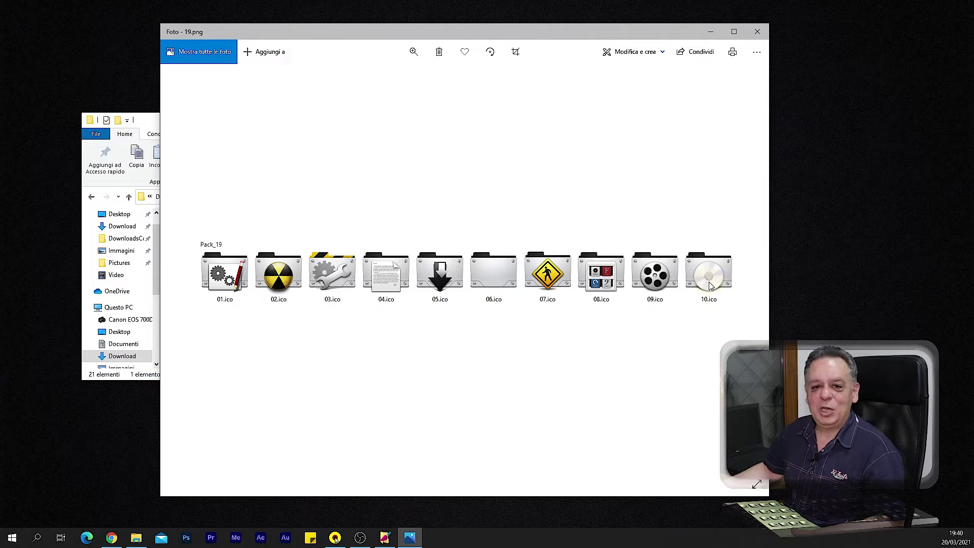
left_click(745, 273)
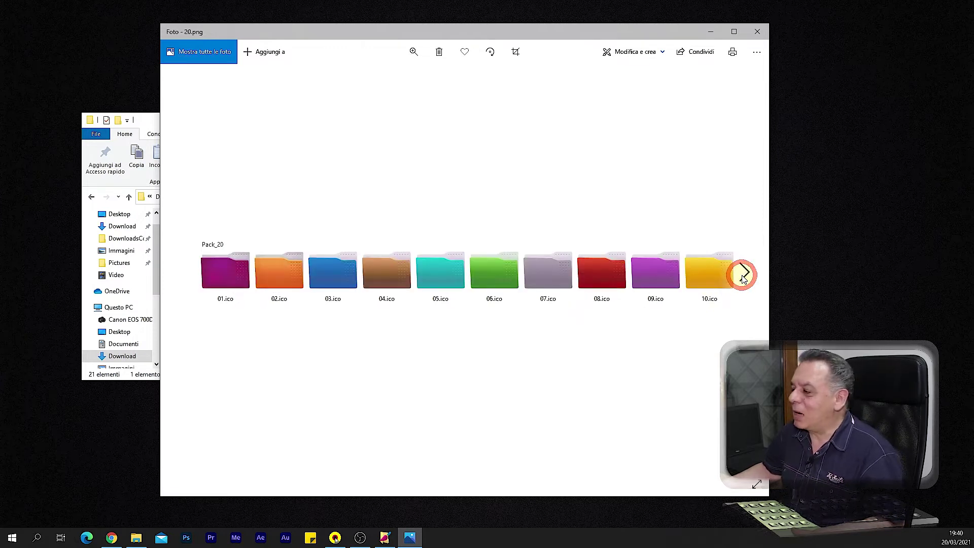
Browse the icon pack preview images from 21 back to 12, then close the image viewer.
left_click(745, 274)
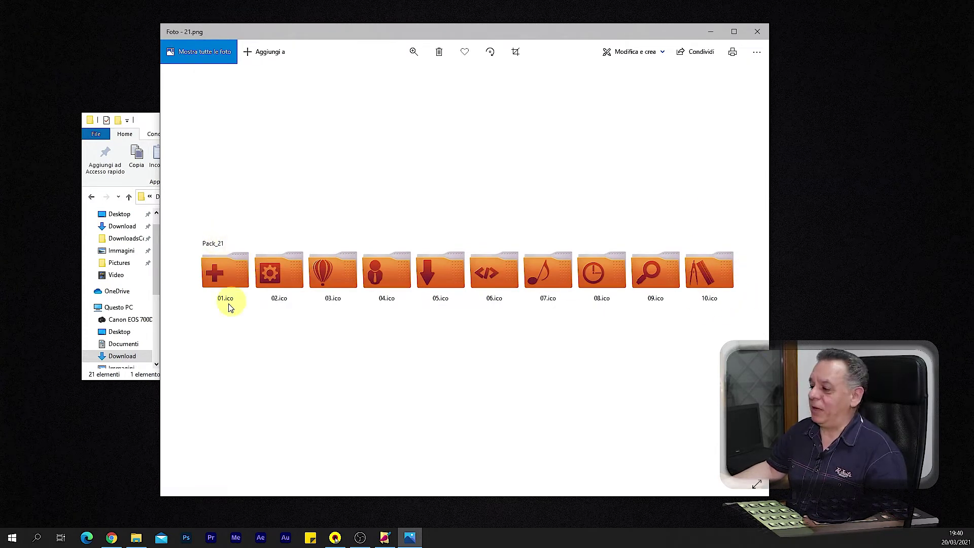
left_click(183, 277)
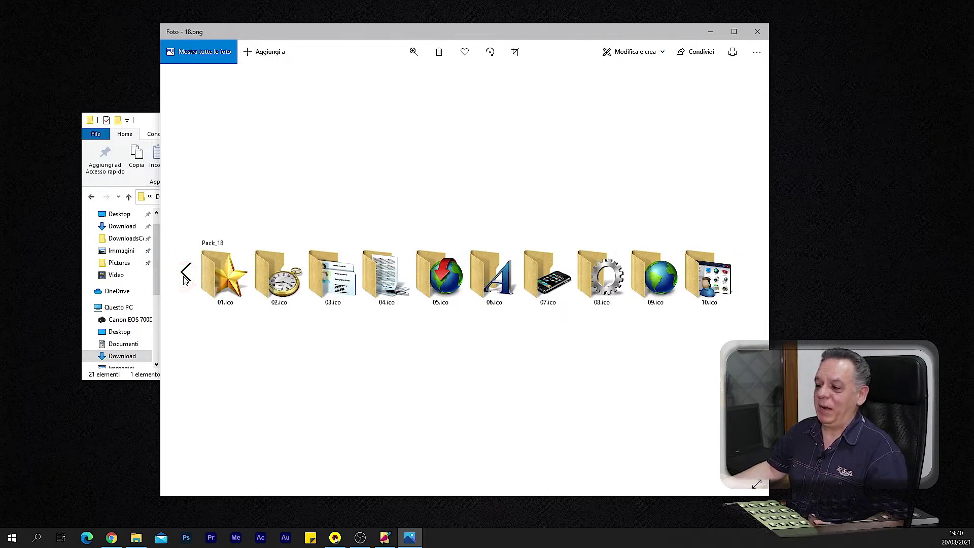
left_click(185, 278)
left_click(184, 278)
left_click(185, 278)
left_click(185, 278)
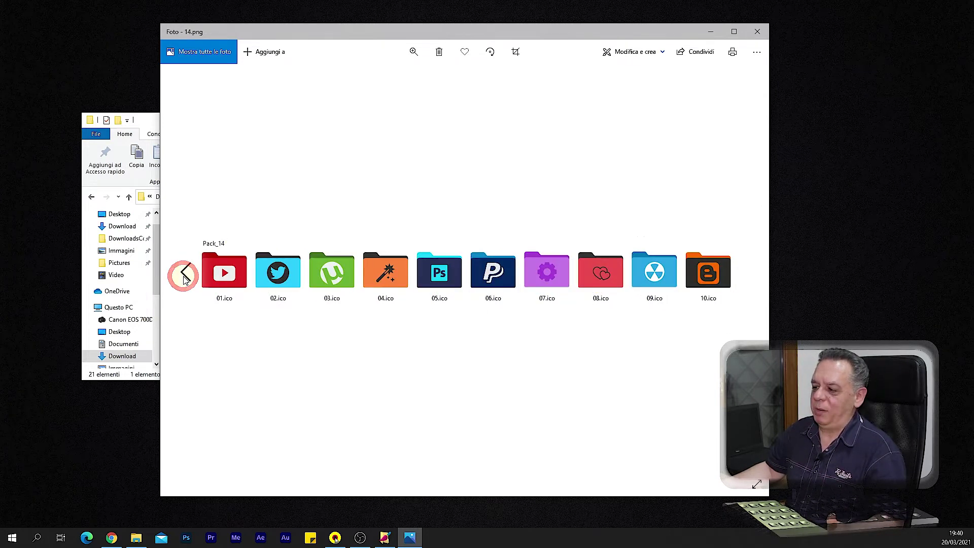
left_click(185, 278)
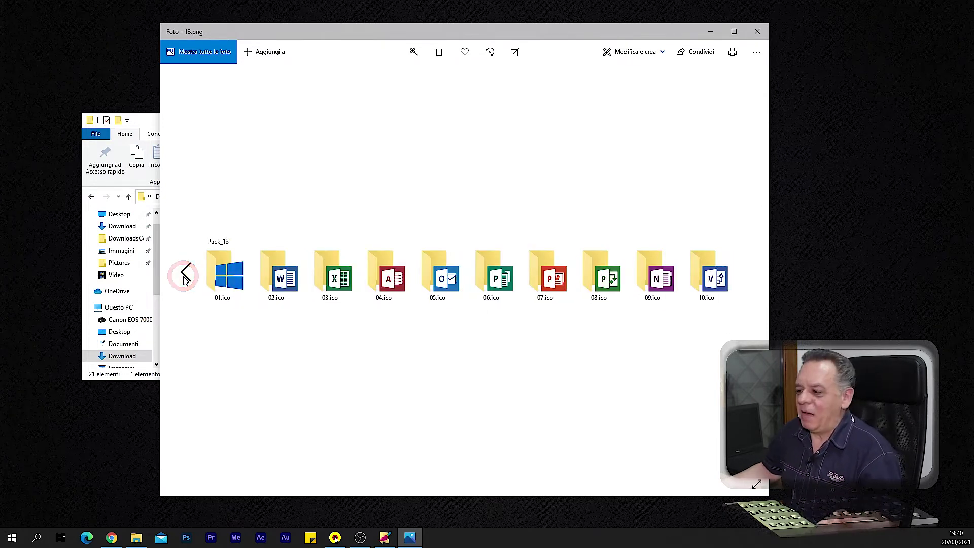
left_click(185, 278)
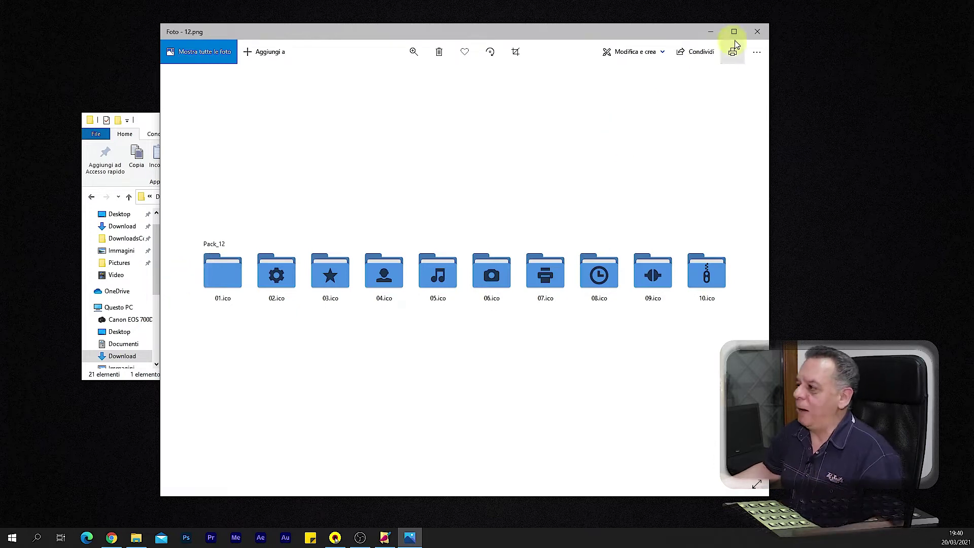
left_click(756, 31)
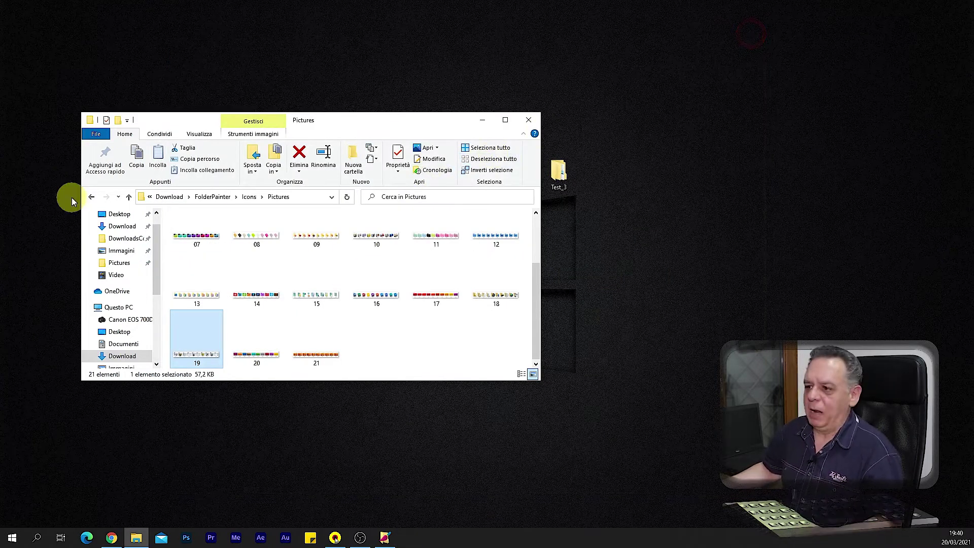
Return to the downloaded Icons folder and place its window beside the Folder Painter window.
left_click(92, 198)
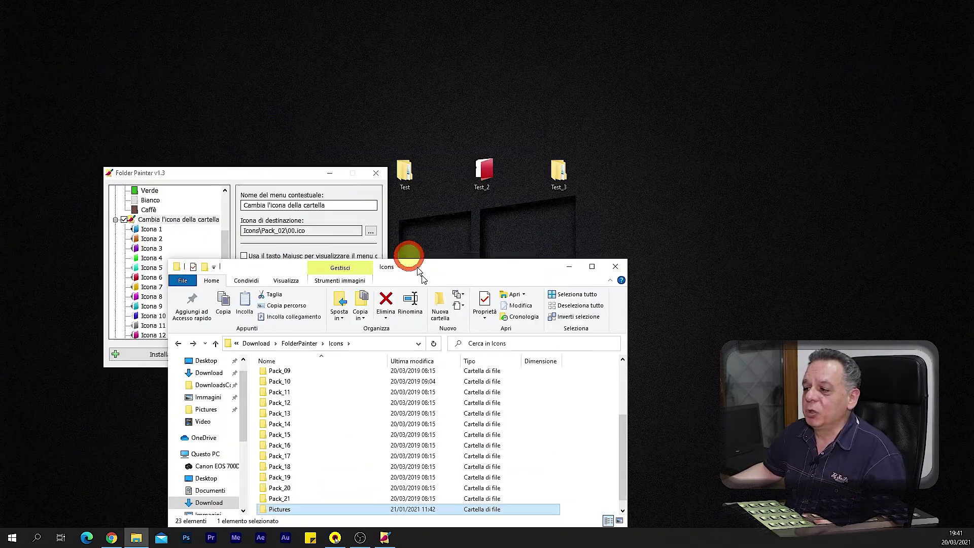
mouse_move(409, 256)
left_mouse_down()
mouse_move(494, 175)
mouse_move(591, 130)
mouse_move(659, 136)
left_mouse_up()
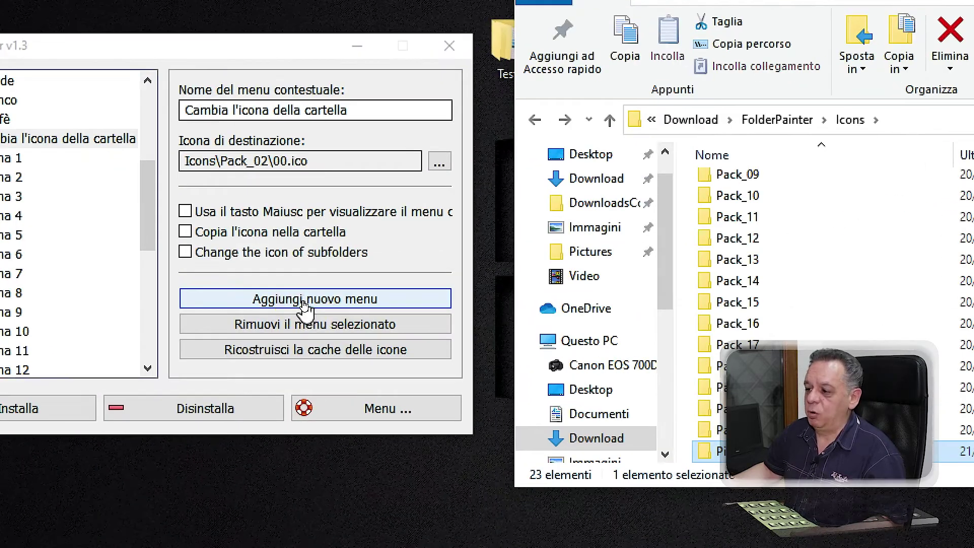
left_click(307, 302)
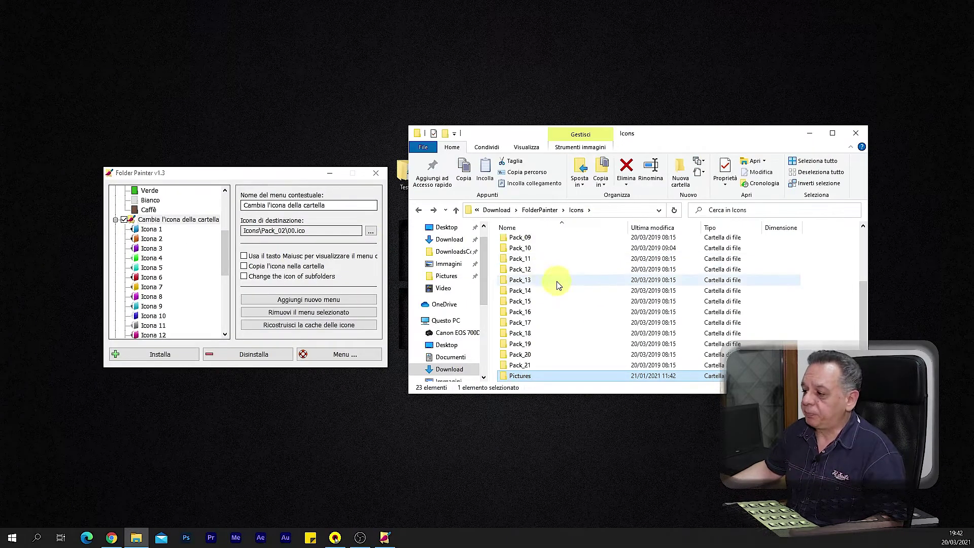
Copy the Pack_16, Pack_19 and Pack_21 folders from the downloaded Icons folder.
scroll(572, 295, "down", 1)
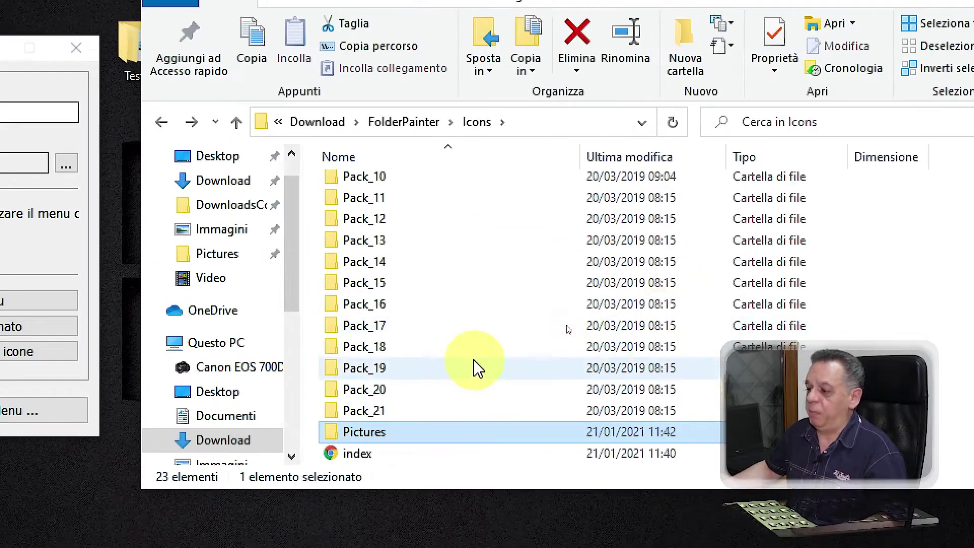
left_click(377, 304)
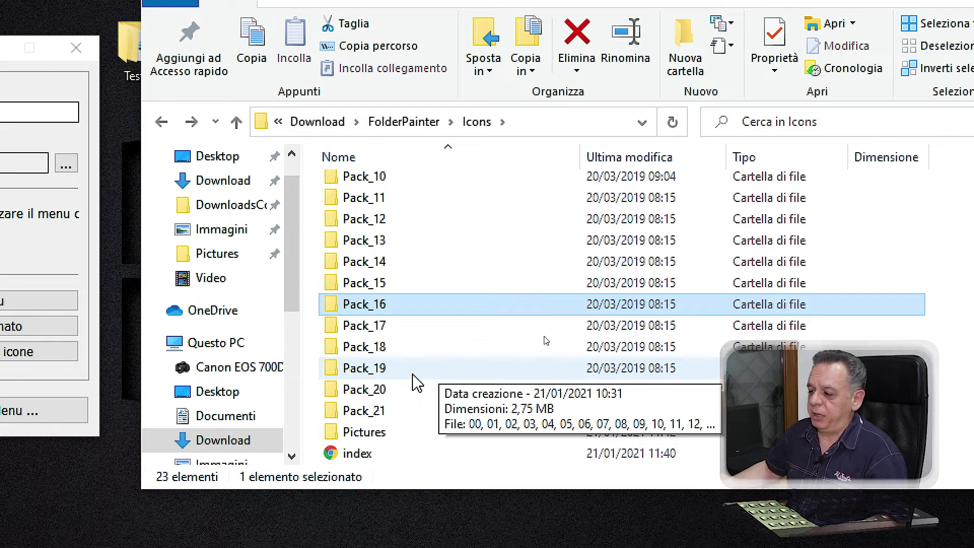
left_click(372, 369, "ctrl")
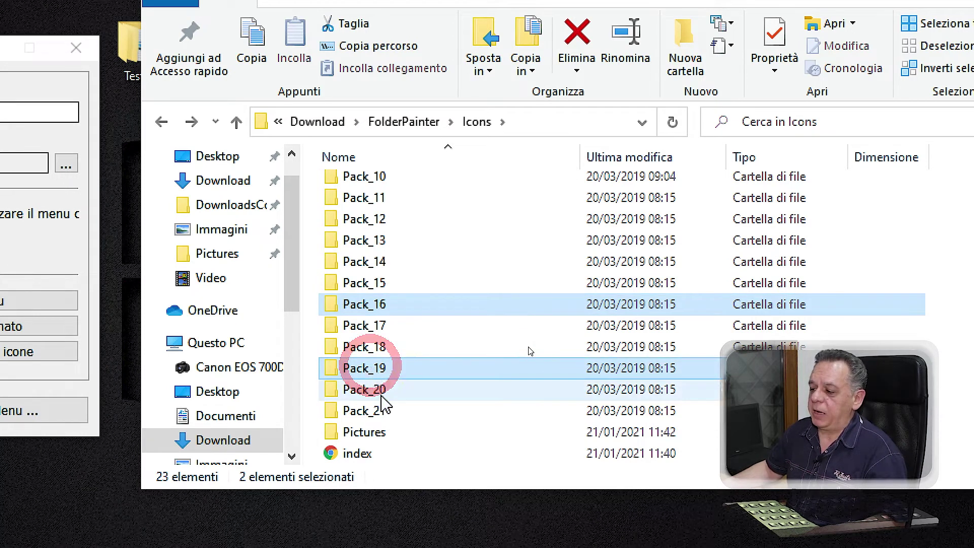
left_click(364, 393, "ctrl")
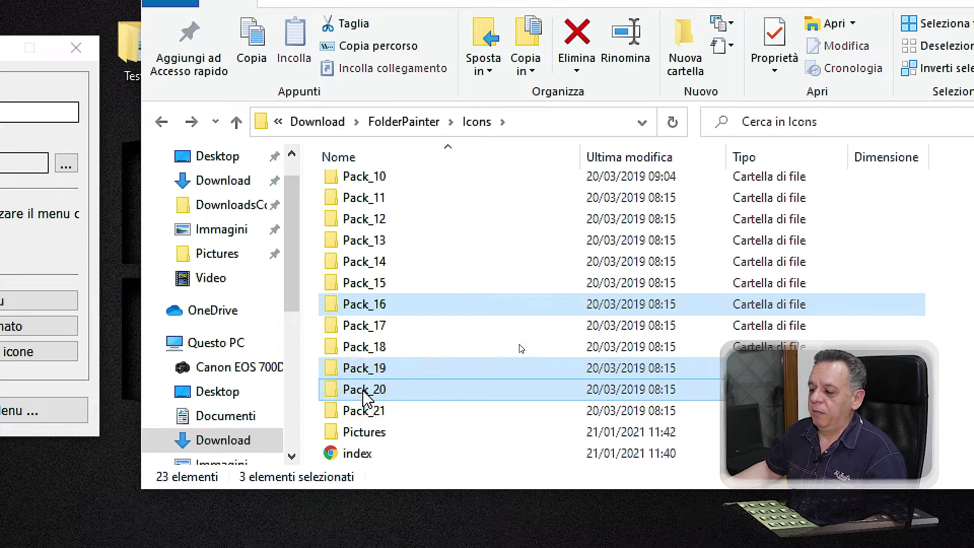
left_click(366, 395, "ctrl")
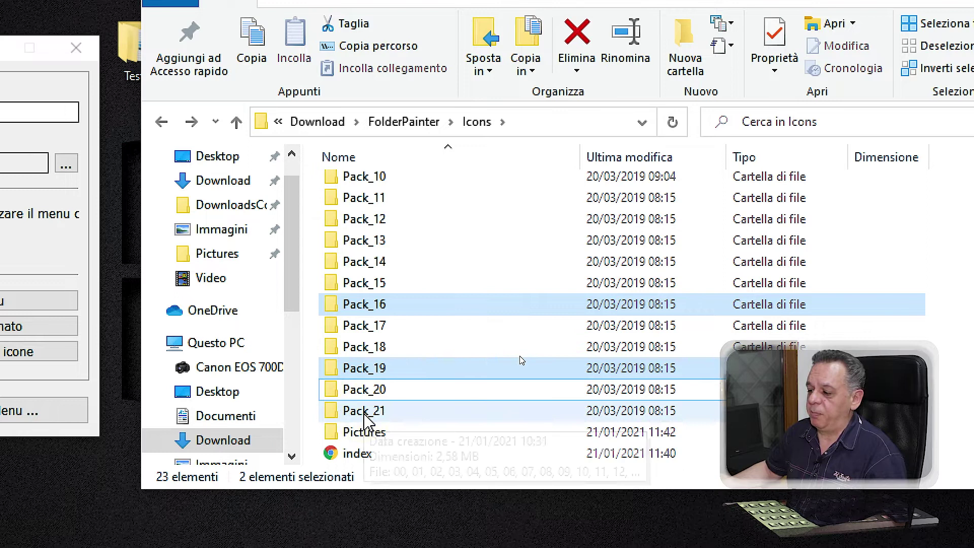
left_click(365, 412, "ctrl")
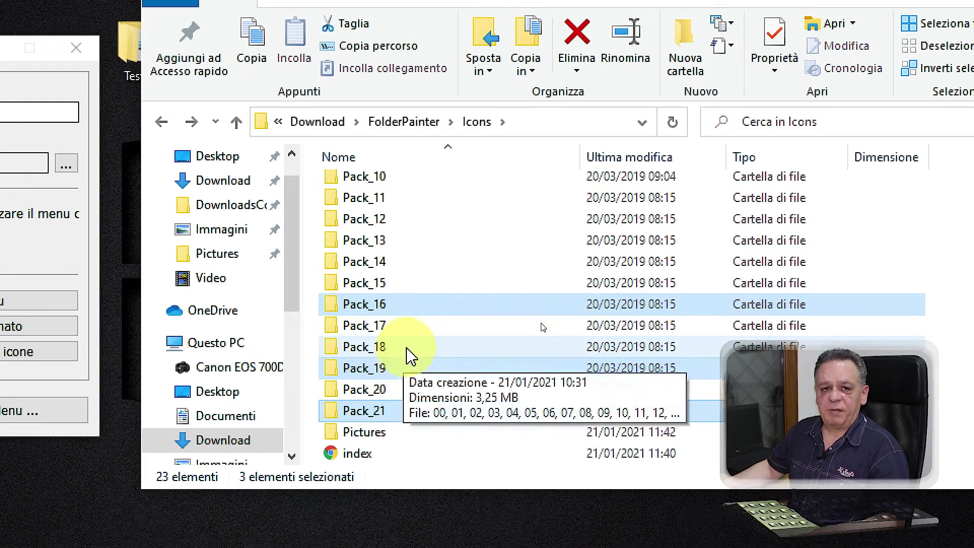
left_click_drag(421, 305, 425, 317)
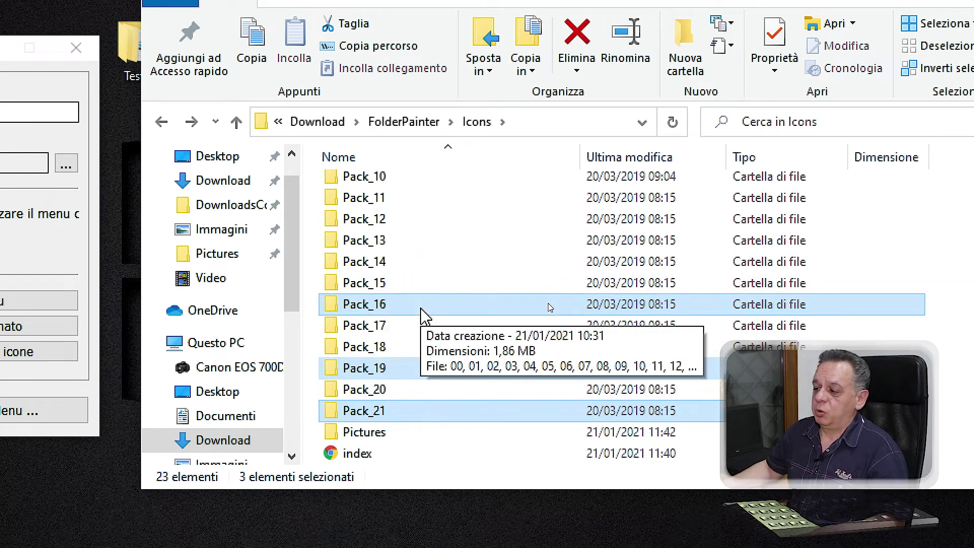
right_click(421, 308)
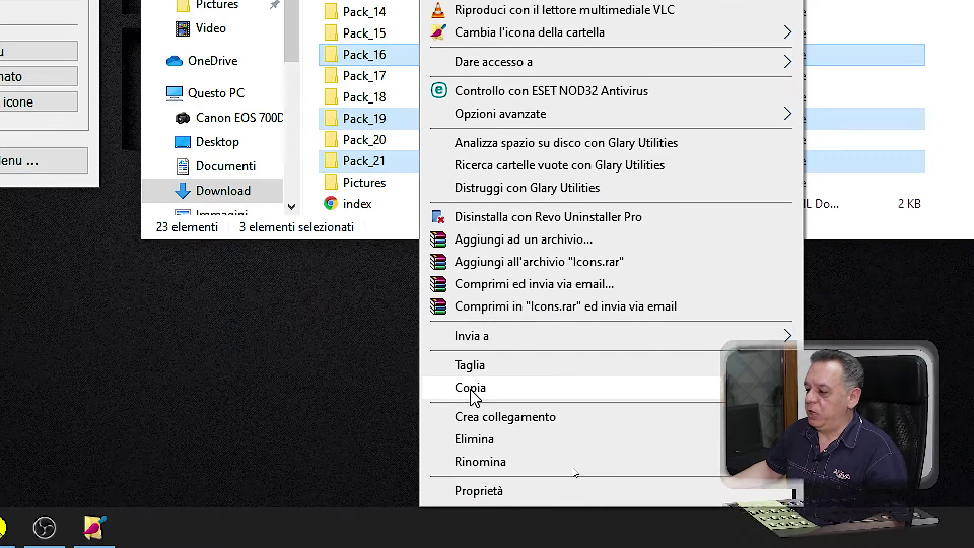
left_click(472, 396)
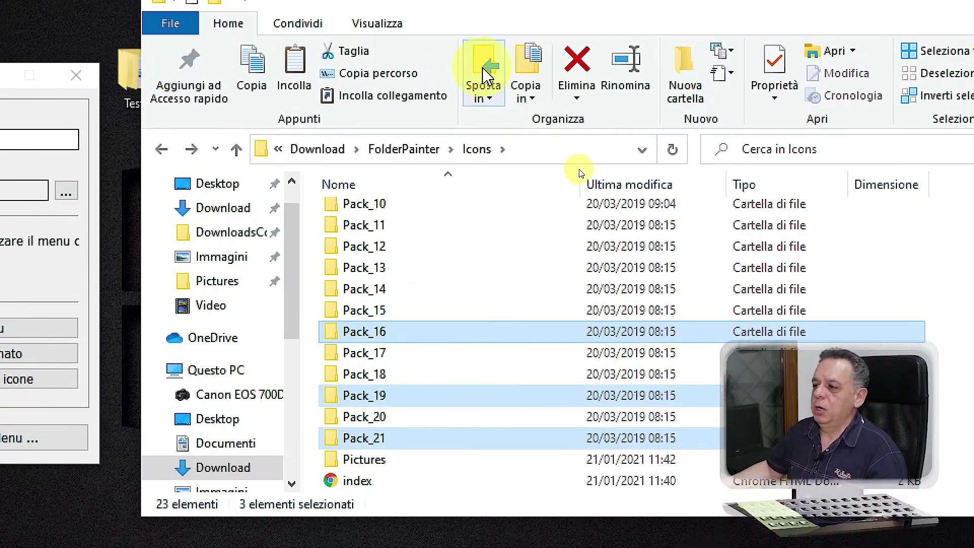
Paste the copied icon packs into the Icons folder inside the FolderPainter program folder.
left_click(162, 149)
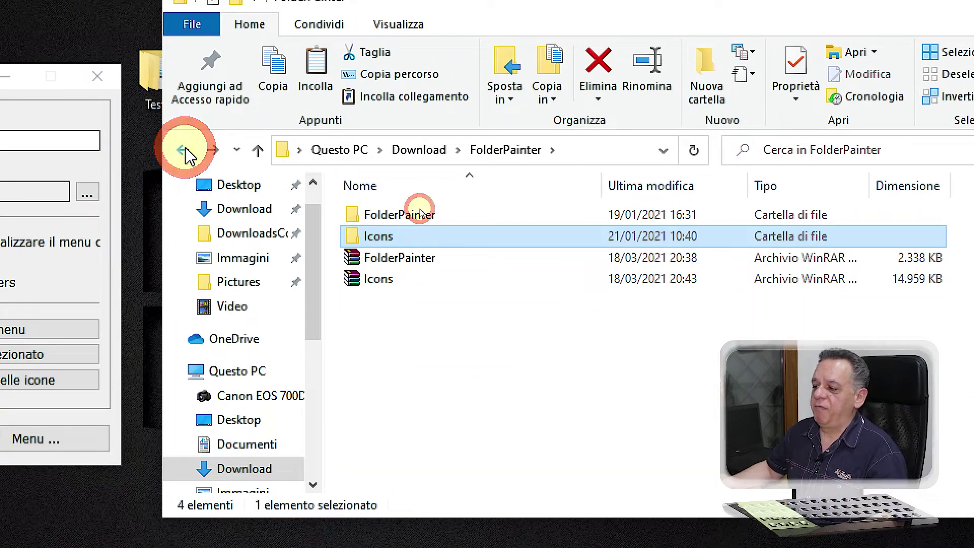
double_click(390, 217)
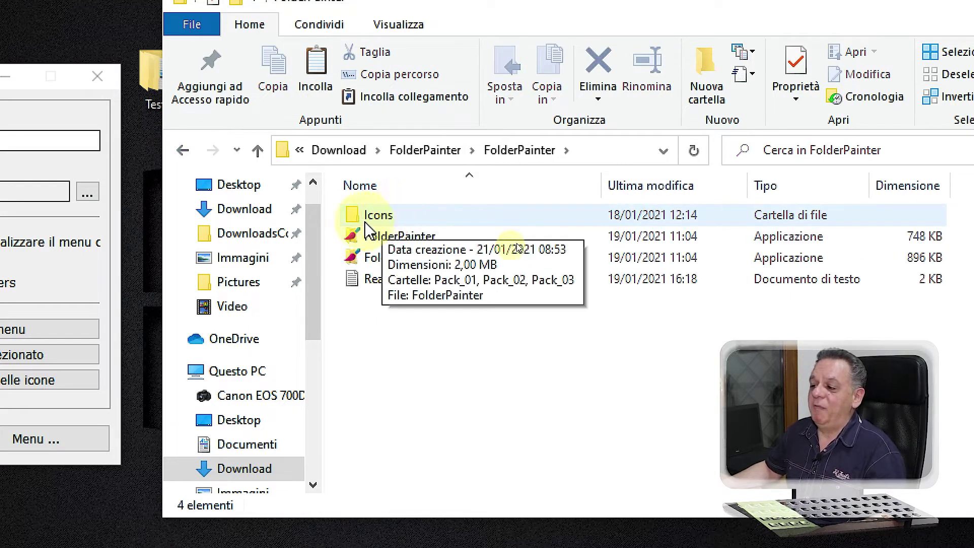
left_click(392, 219)
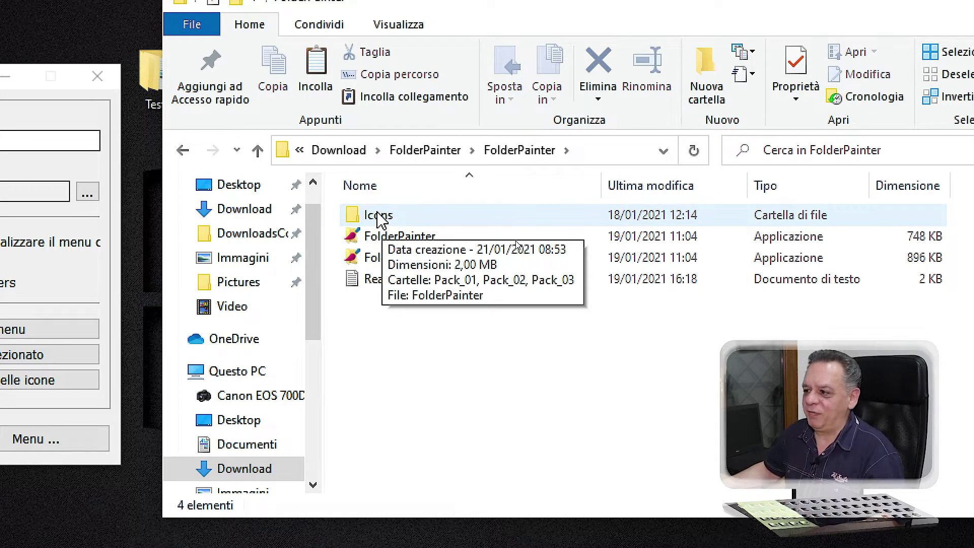
double_click(382, 217)
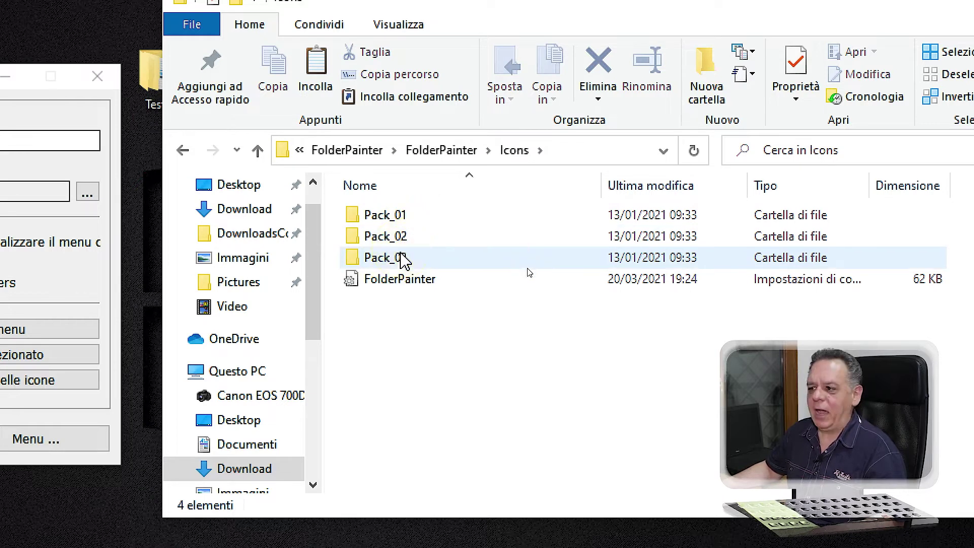
right_click(393, 369)
left_click(445, 469)
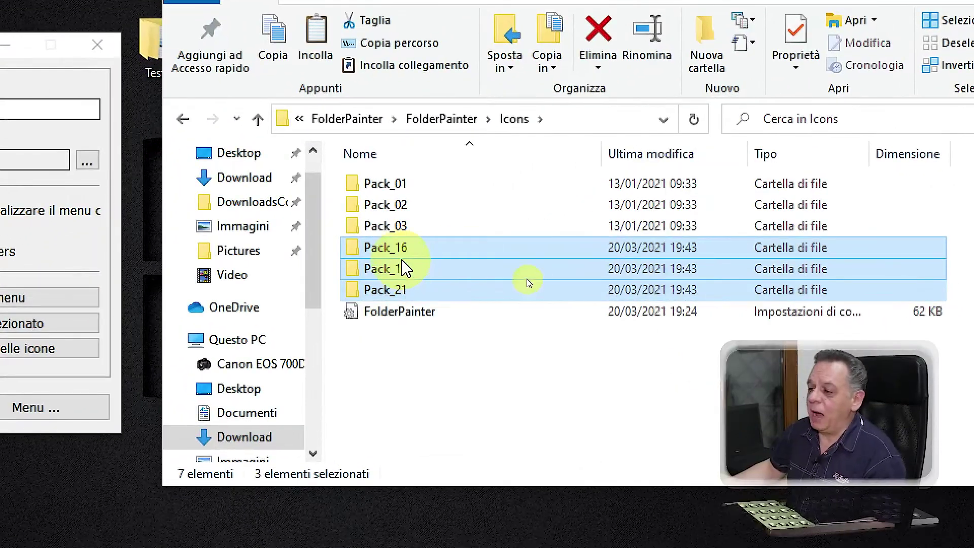
Rename the Pack_16 folder as Pack_04 and the Pack_19 folder as Pack_05.
left_click(391, 251)
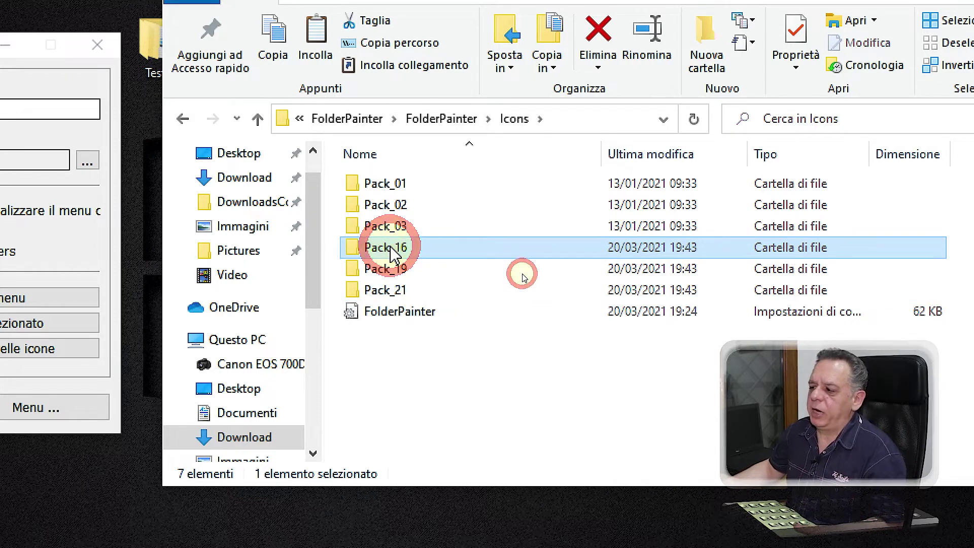
key("F2")
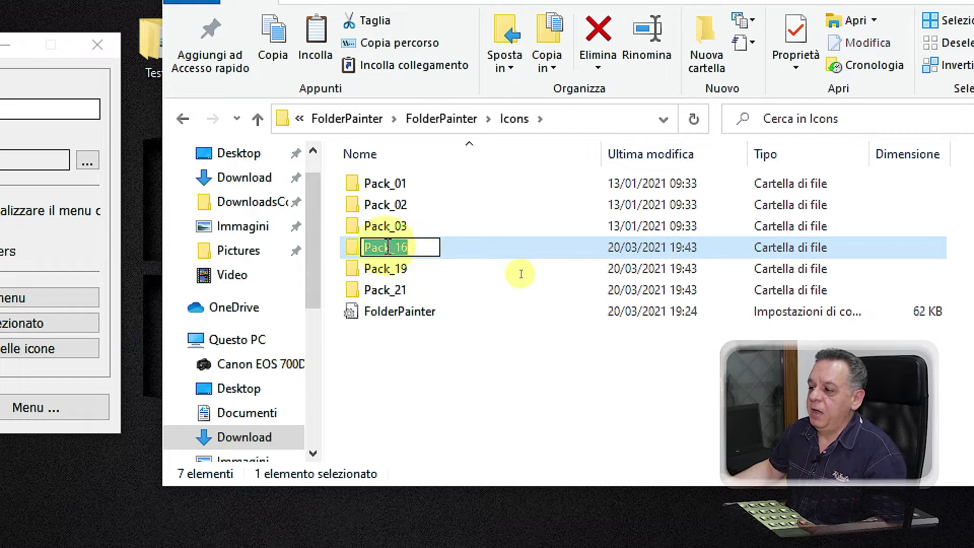
left_click(525, 275)
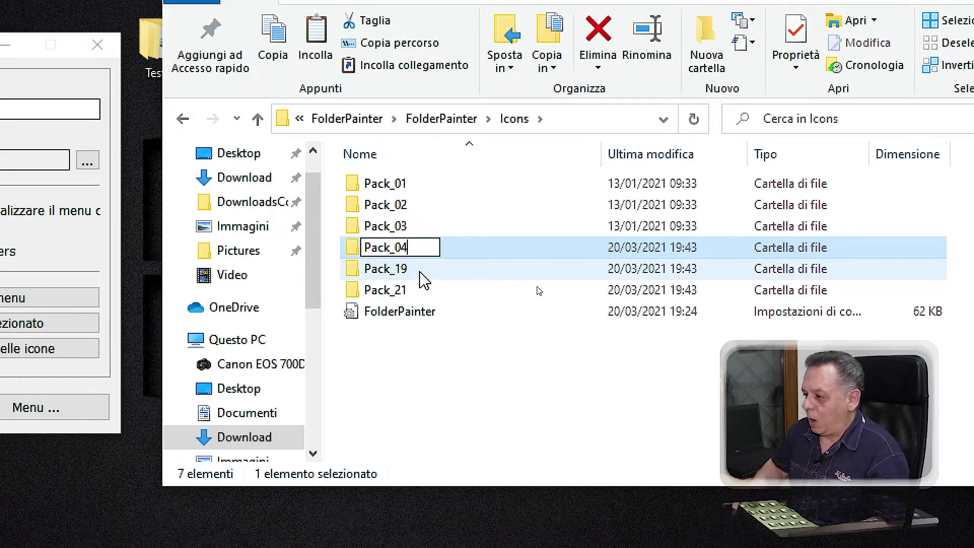
key("F2")
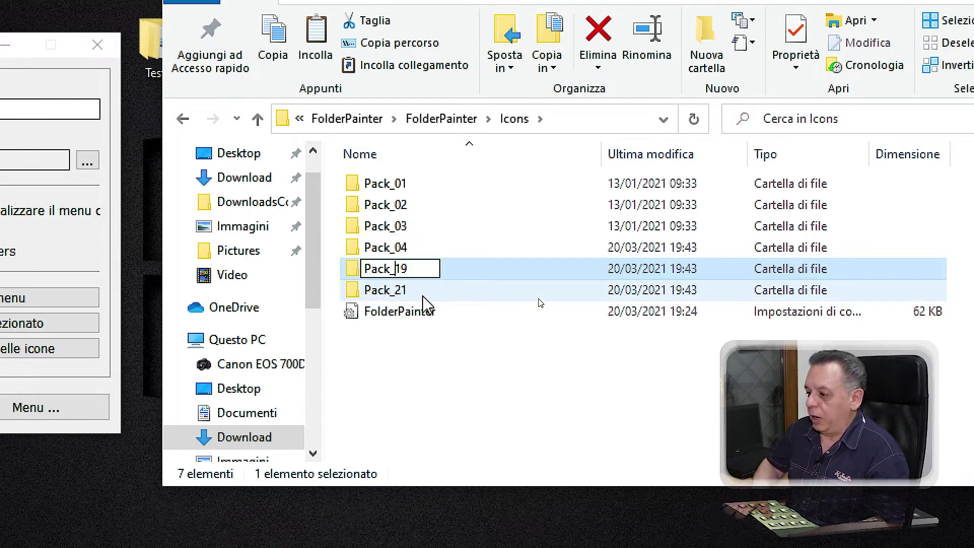
type("05")
Rename the Pack_21 folder as Pack_06.
left_click(390, 293)
key("F2")
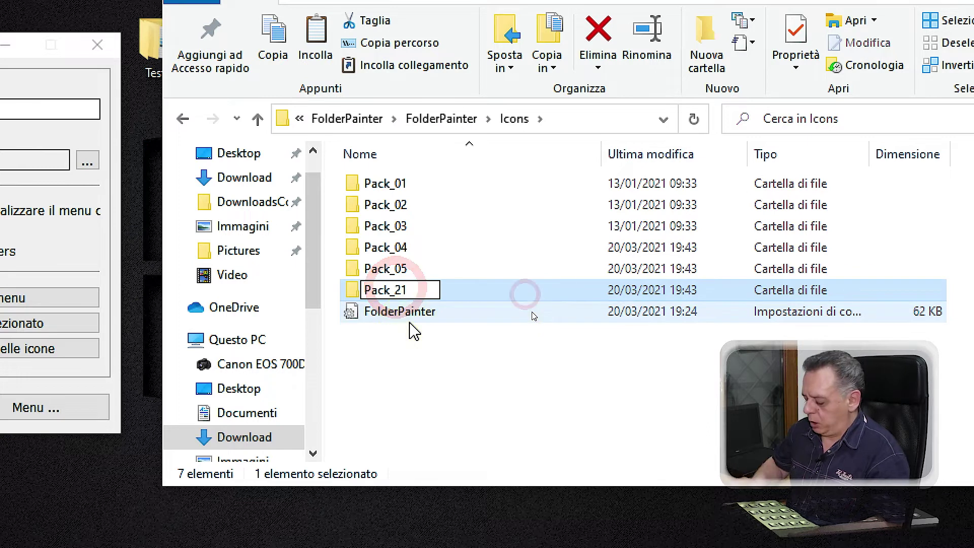
key("Left")
key("BackSpace")
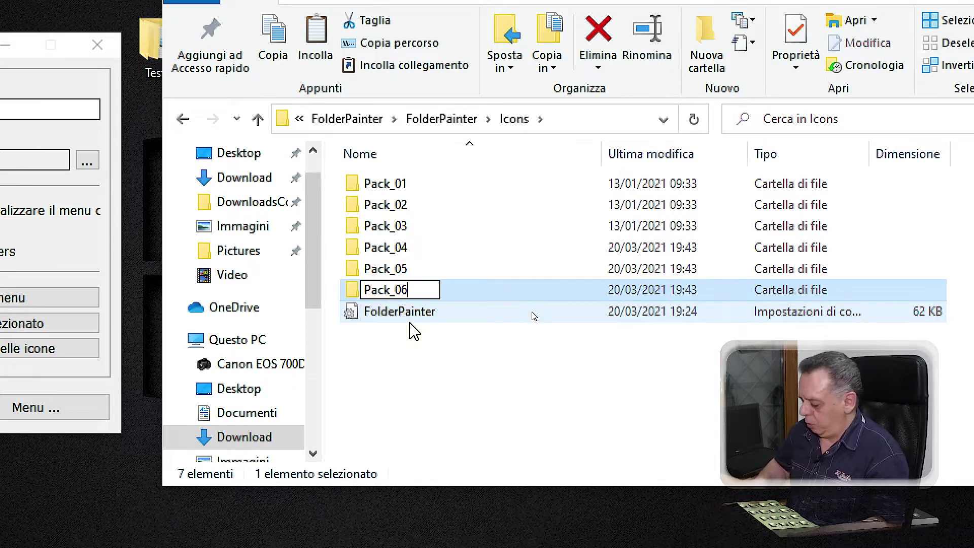
left_click(416, 335)
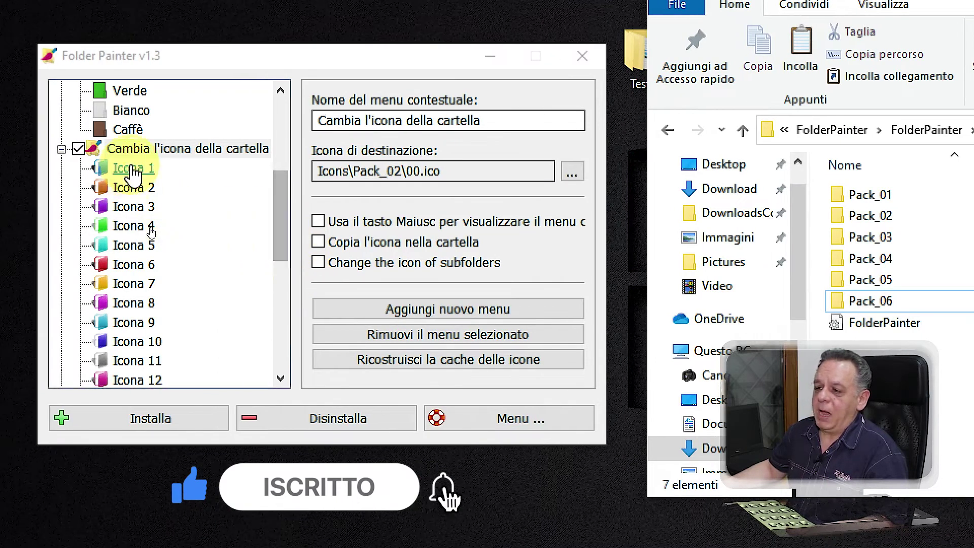
Deselect the Pack_02 icon menu in Folder Painter and add new menus for Pack_04, Pack_05 and Pack_06.
left_click(109, 149)
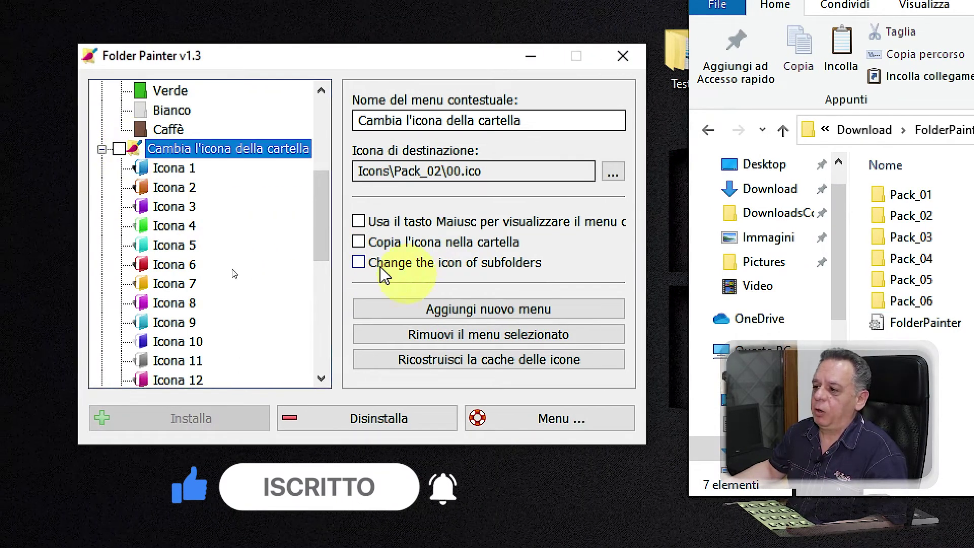
left_click_drag(321, 233, 327, 361)
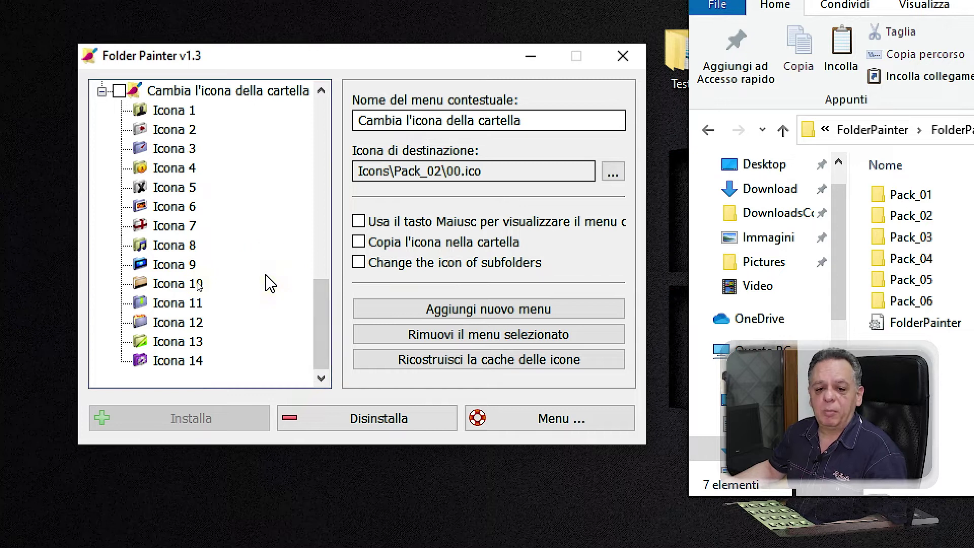
left_click(494, 310)
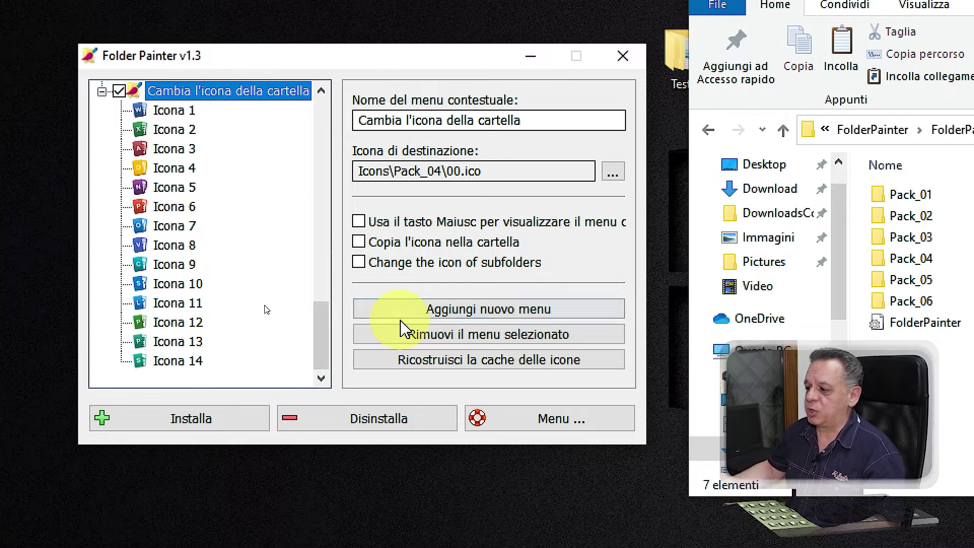
left_click(481, 311)
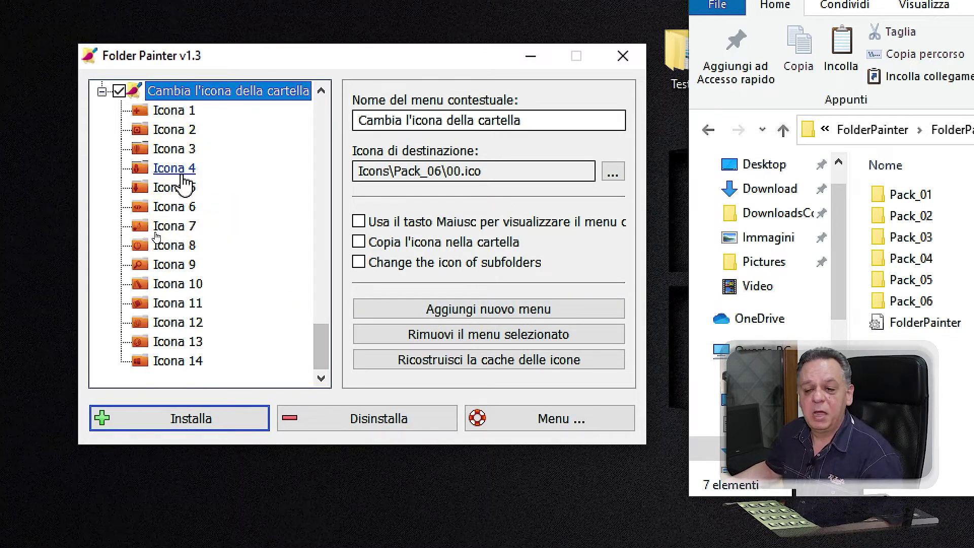
left_click(442, 171)
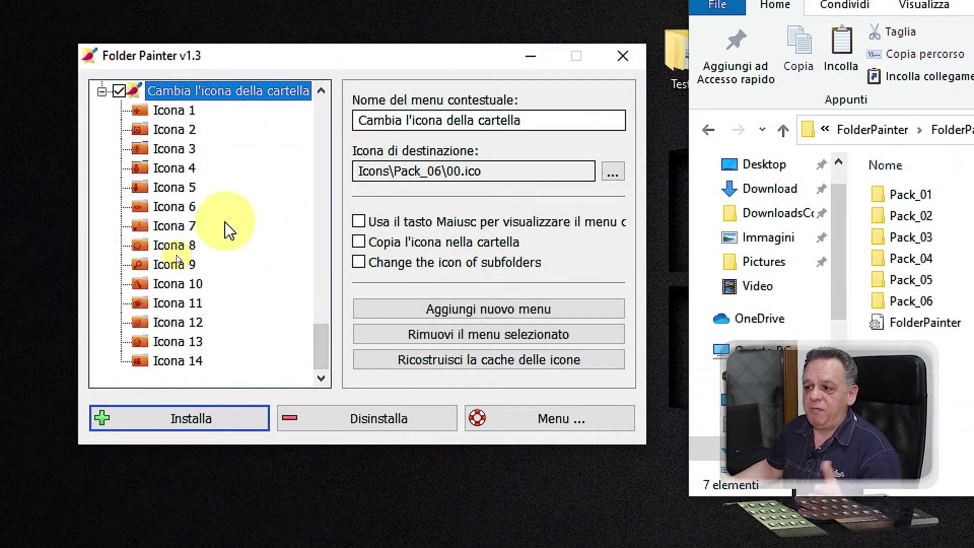
Deselect the Pack_04, Pack_05 and Pack_06 icon menus in the Folder Painter list.
scroll(213, 245, "up", 1)
scroll(213, 245, "up", 1)
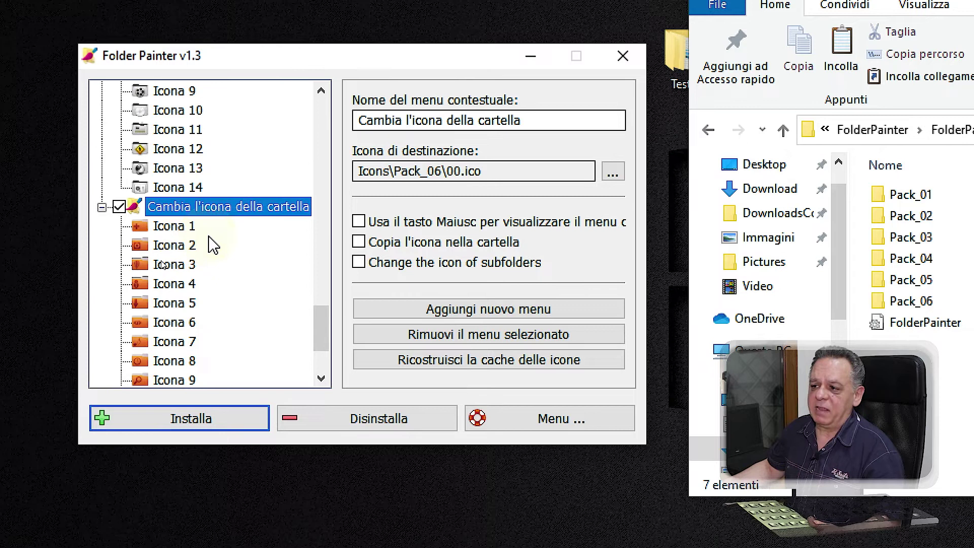
scroll(135, 224, "up", 2)
scroll(155, 222, "down", 3)
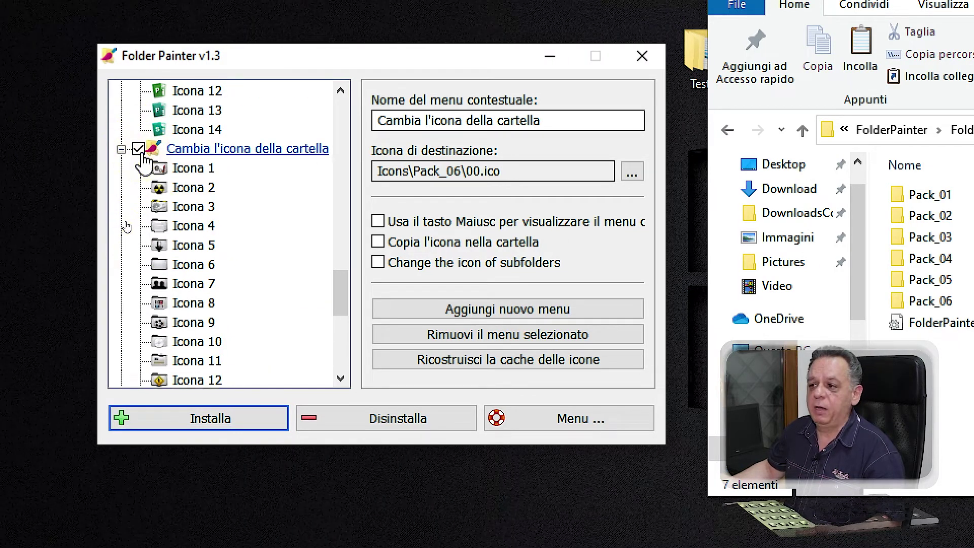
scroll(145, 163, "up", 5)
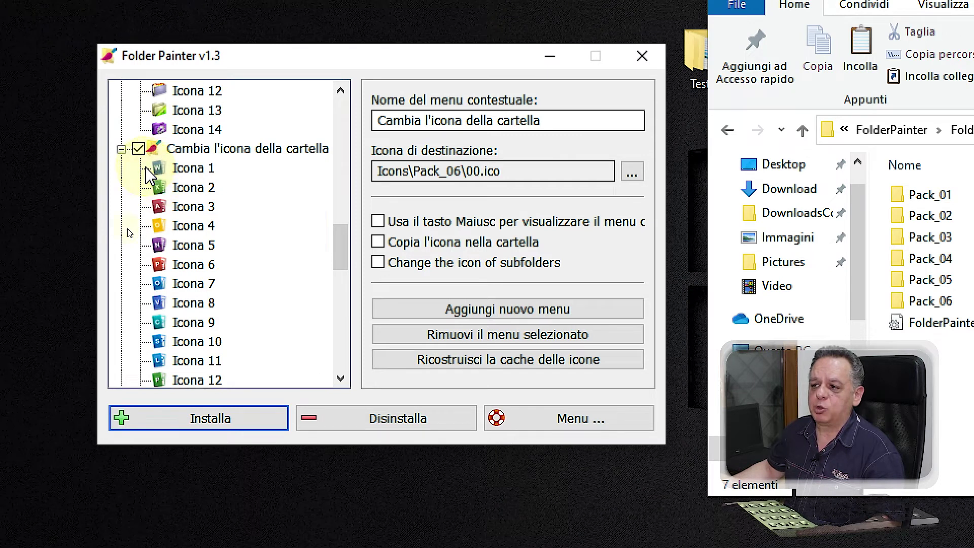
scroll(147, 175, "down", 10)
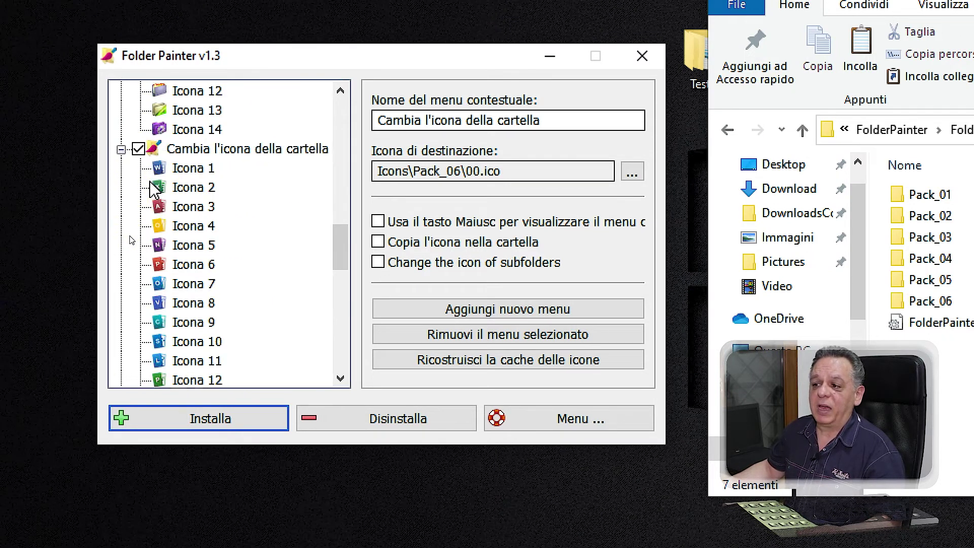
left_click(138, 149)
scroll(148, 269, "down", 1)
scroll(157, 286, "down", 2)
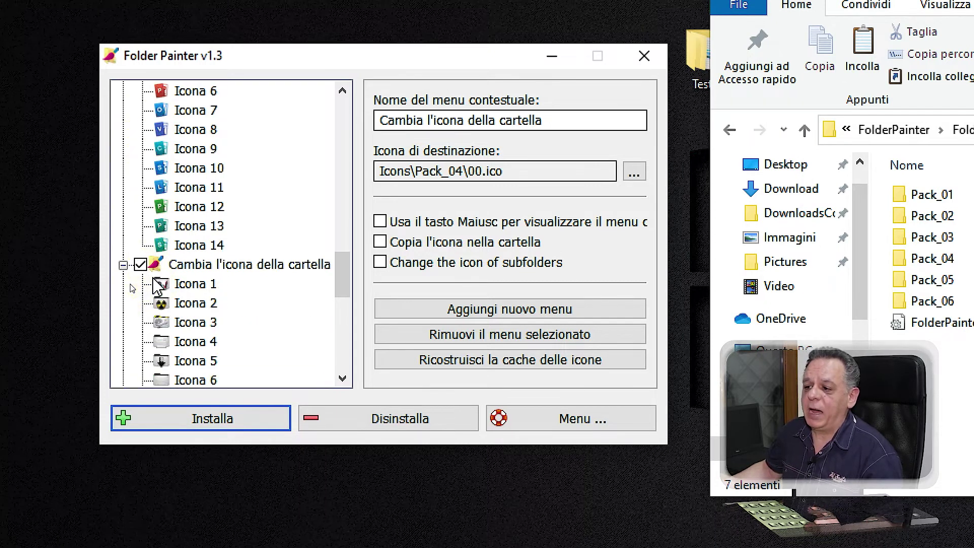
left_click(137, 269)
scroll(142, 279, "up", 1)
scroll(143, 281, "down", 2)
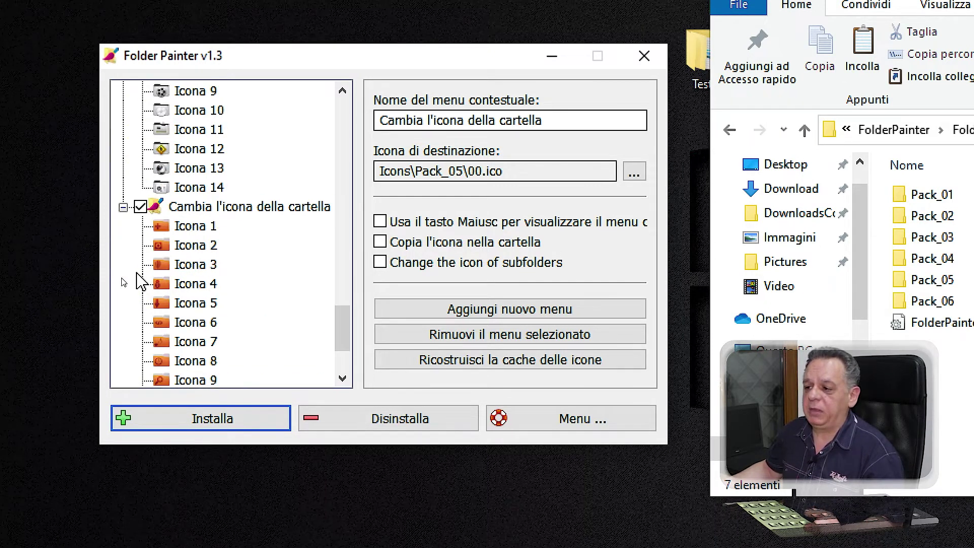
left_click(140, 207)
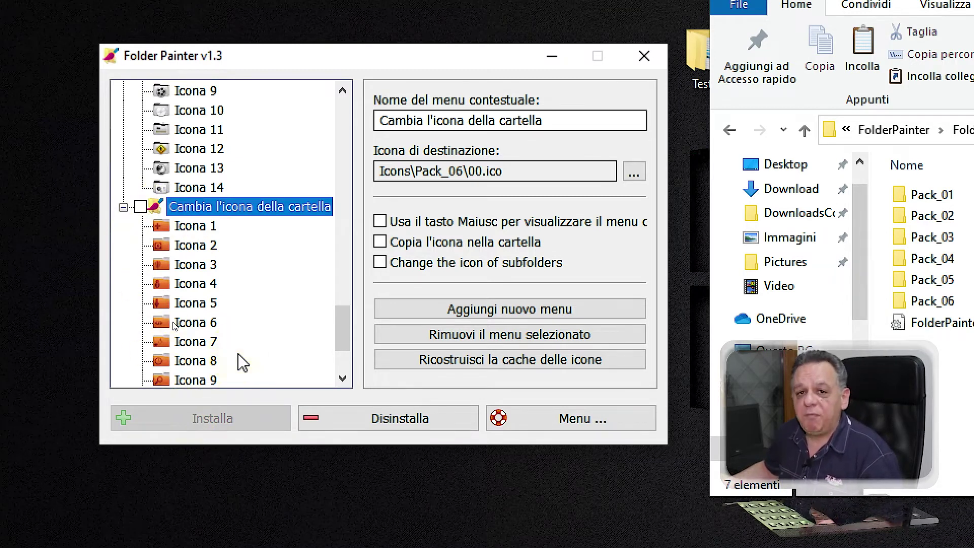
Select and deselect the Pack_06 and Pack_05 icon menus in turn, ending with both deselected.
left_click(140, 206)
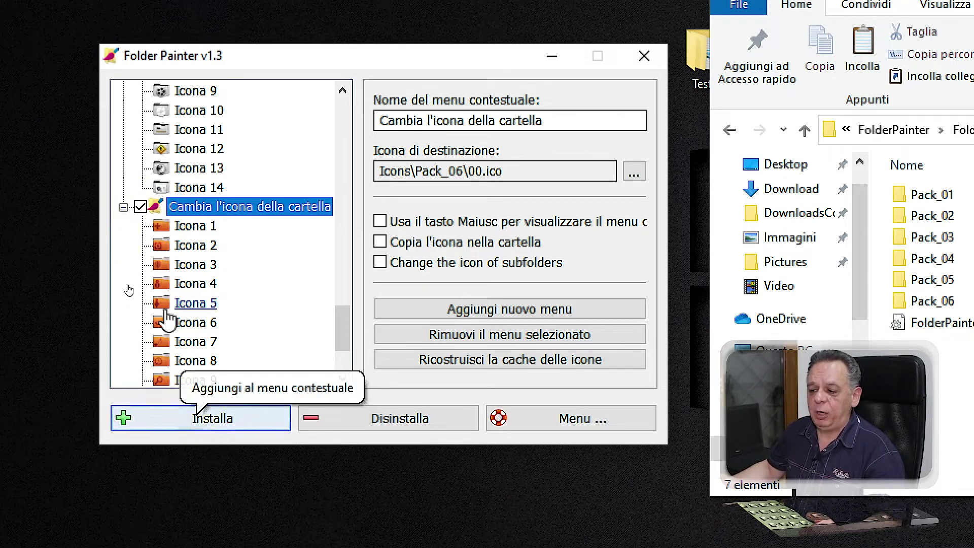
left_click(140, 207)
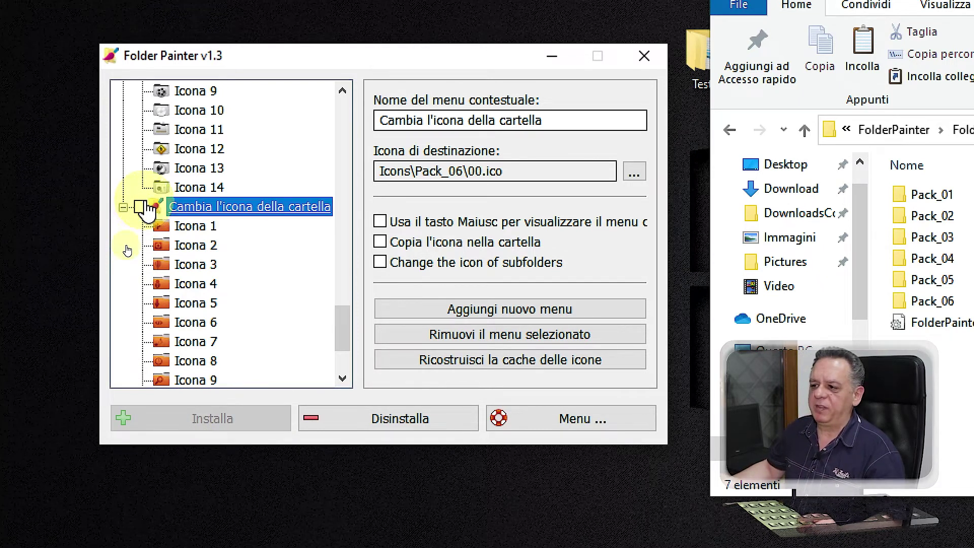
scroll(161, 210, "up", 3)
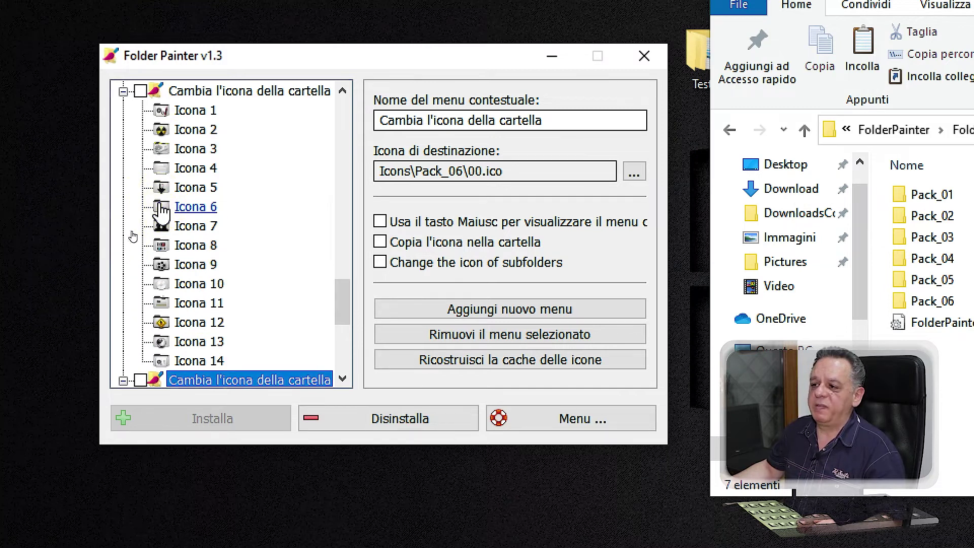
left_click(140, 94)
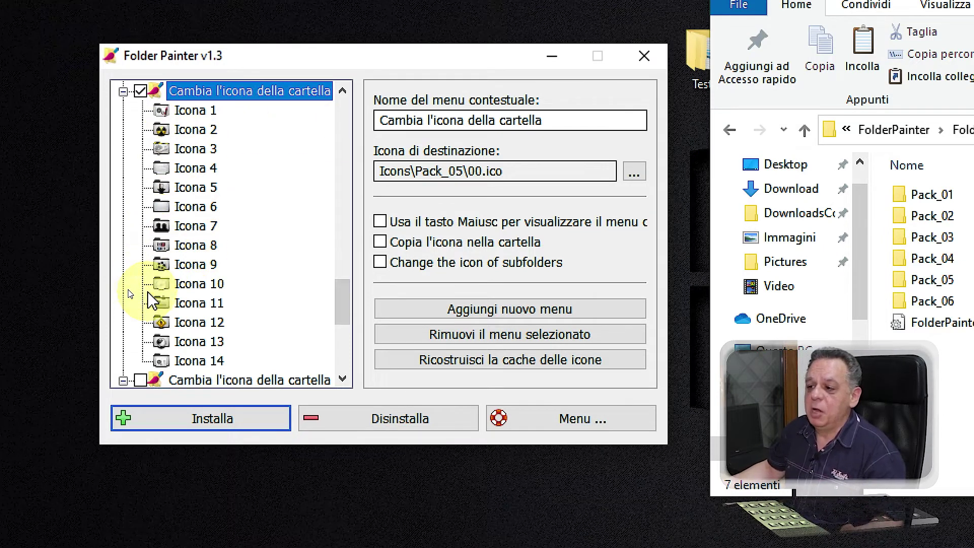
scroll(152, 300, "down", 4)
left_click(140, 148)
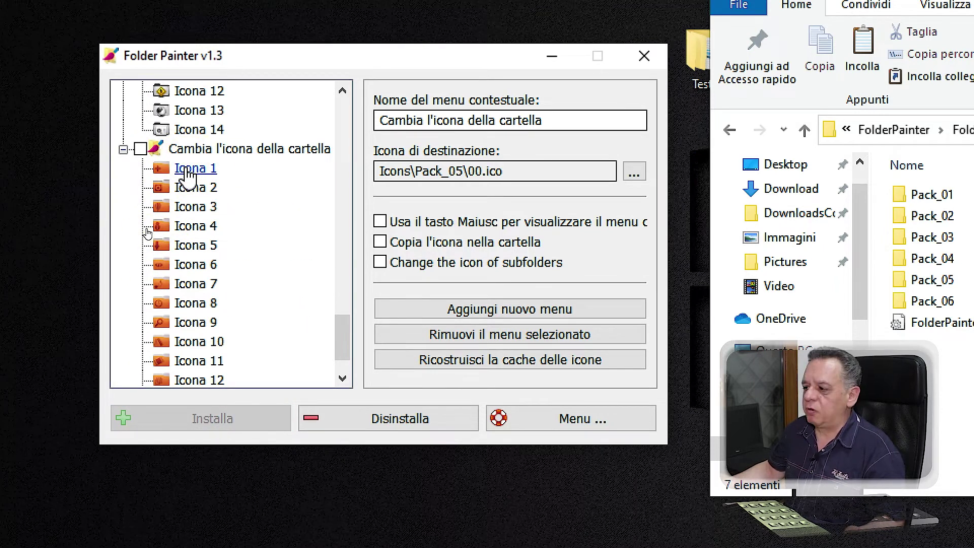
Remove the Pack_06 icon menu from the list, add it back as a new menu and deselect it.
left_click(140, 148)
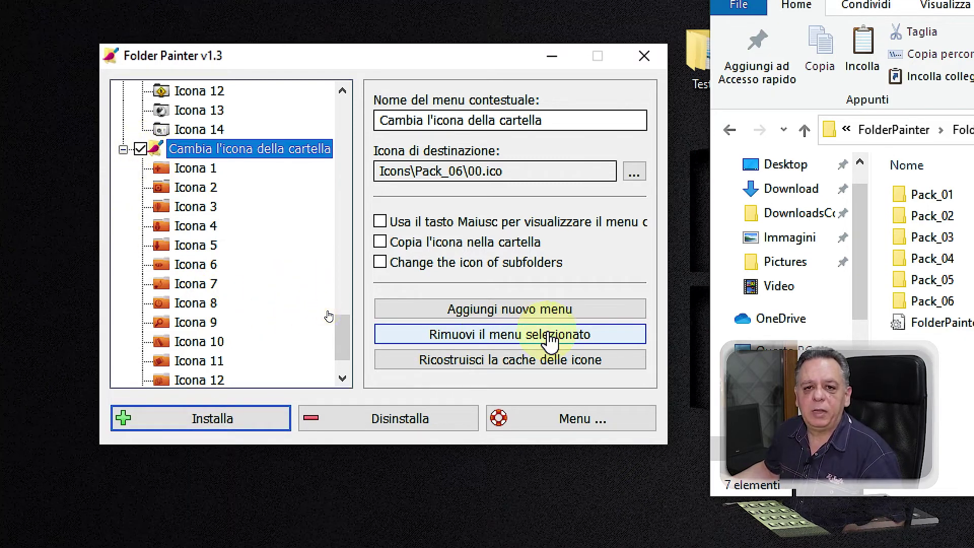
left_click(527, 339)
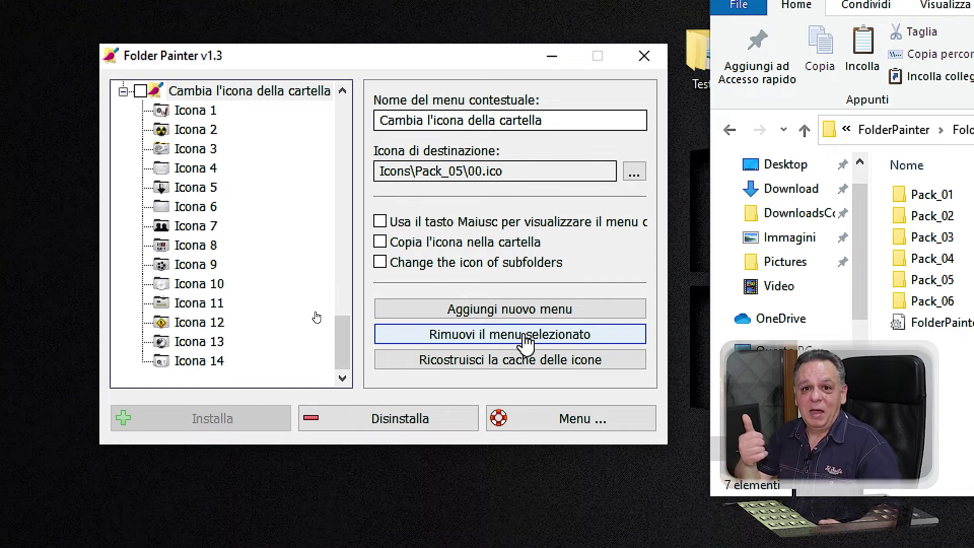
left_click(528, 347)
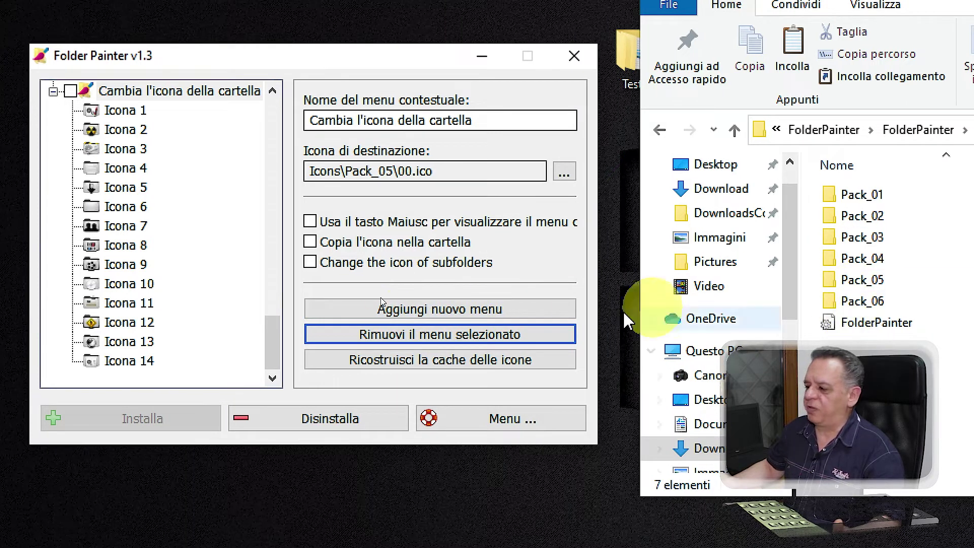
left_click(412, 315)
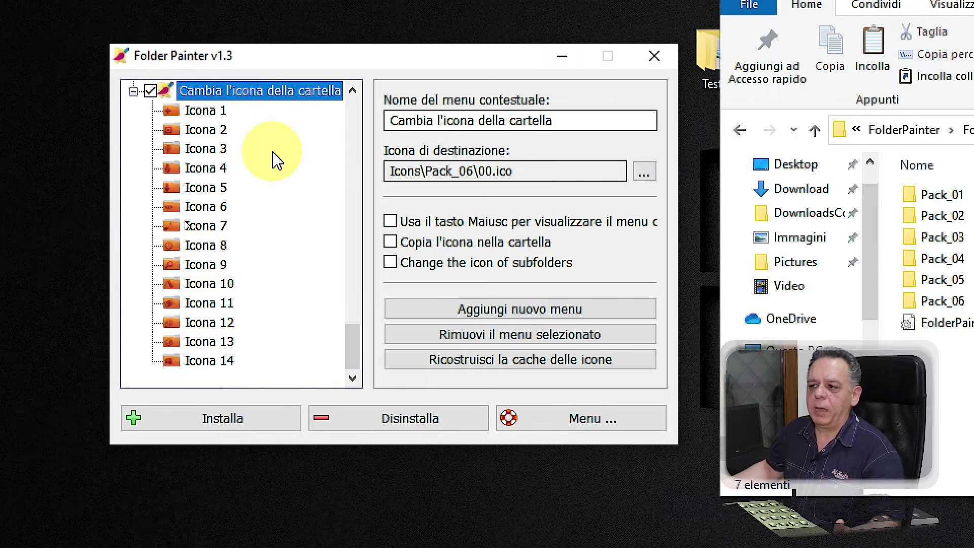
left_click(150, 91)
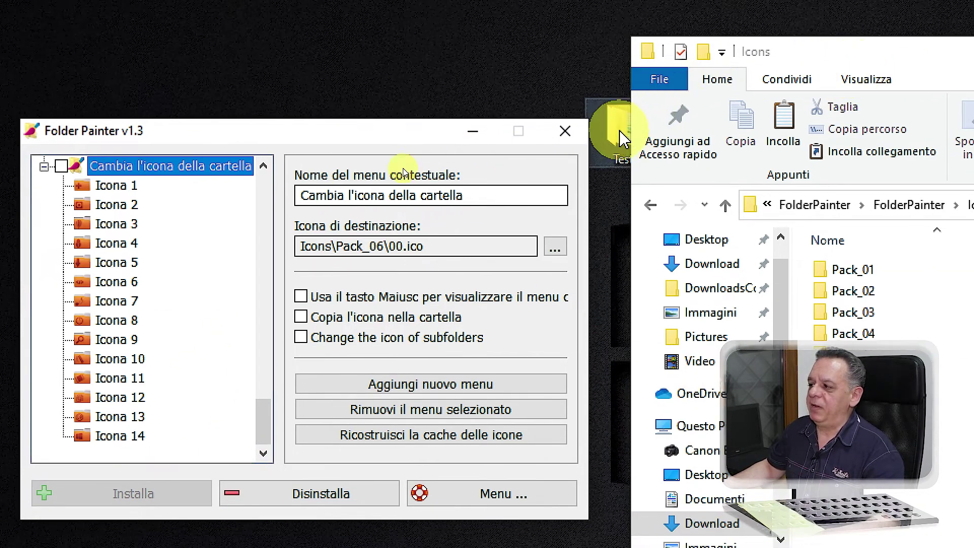
Check the folder-icon entry in the Test folder's context menu while all icon menus are deselected.
right_click(620, 130)
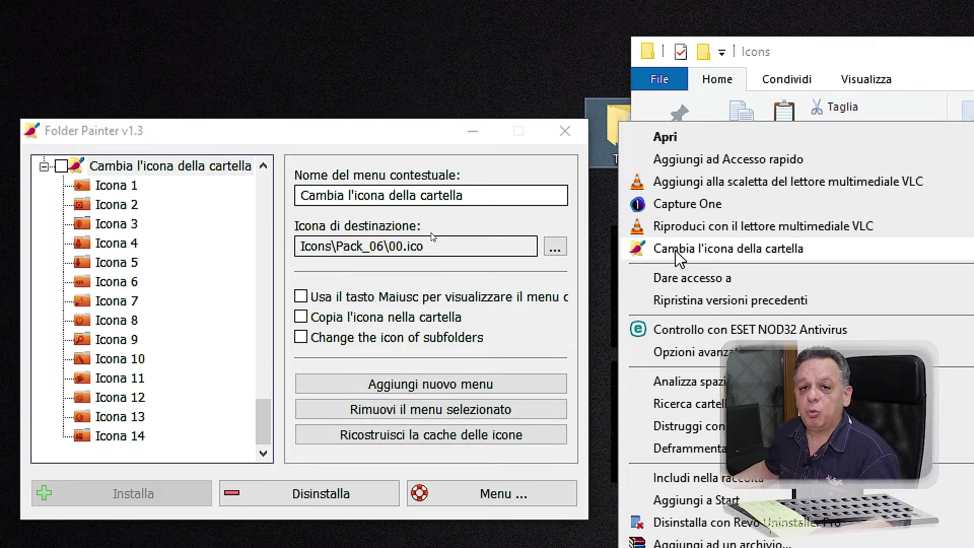
left_click(550, 83)
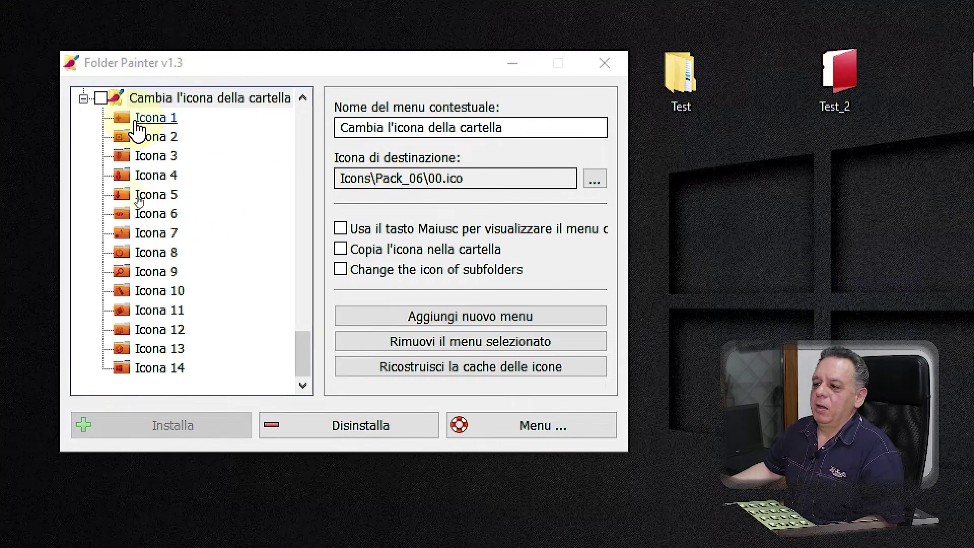
Select the Pack_05 icon menu and install it into the Windows context menu.
scroll(233, 233, "up", 3)
scroll(233, 233, "up", 2)
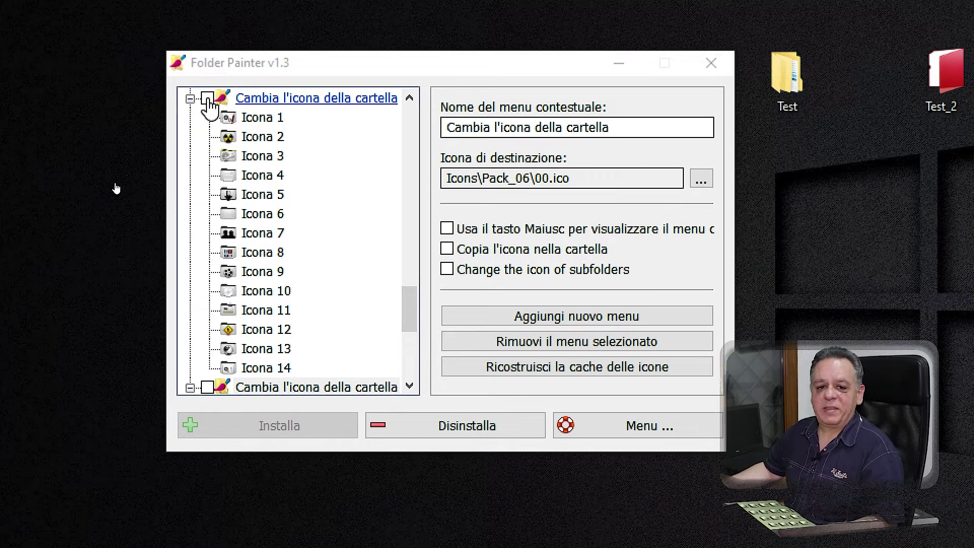
left_click(207, 99)
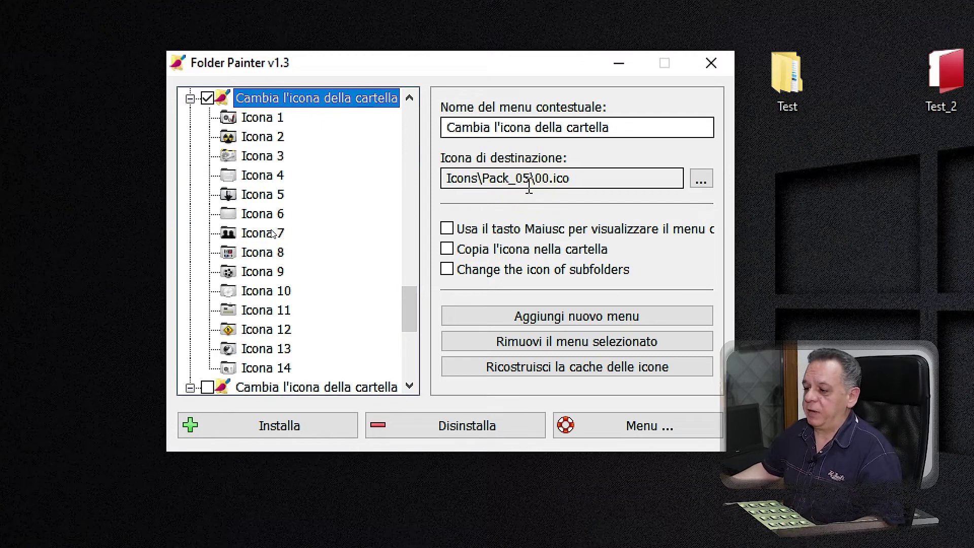
left_click(264, 427)
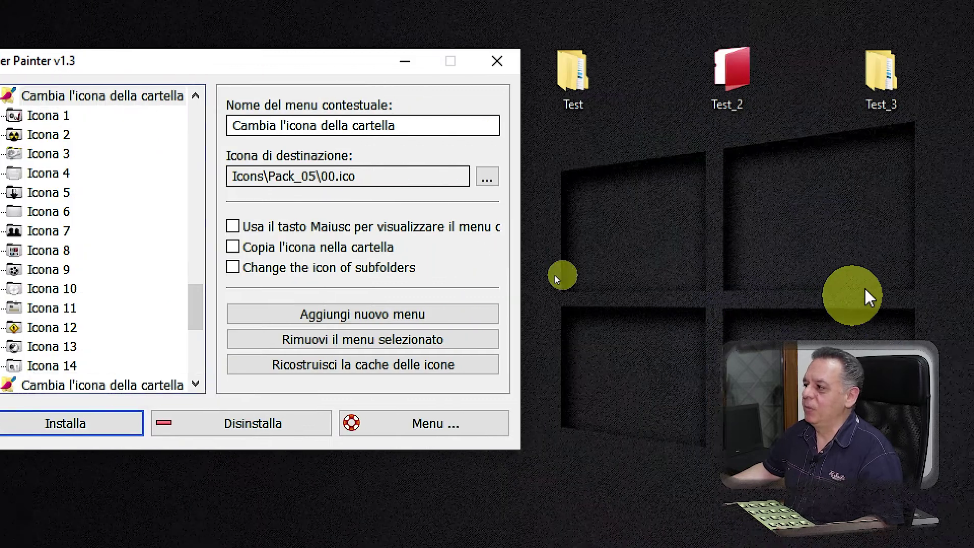
Change the desktop Test folder's icon to Icona 2 through its "Cambia l'icona della cartella" options.
left_click(569, 74)
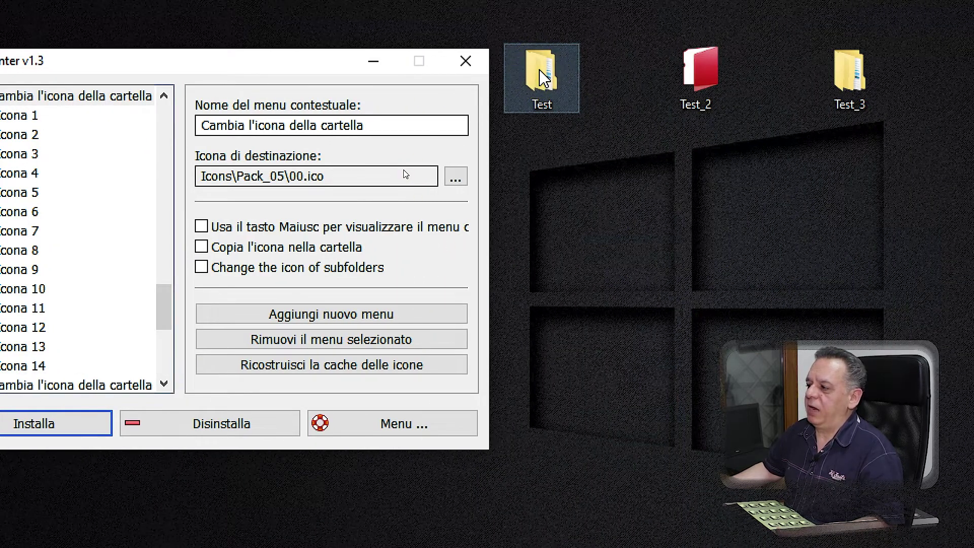
right_click(543, 76)
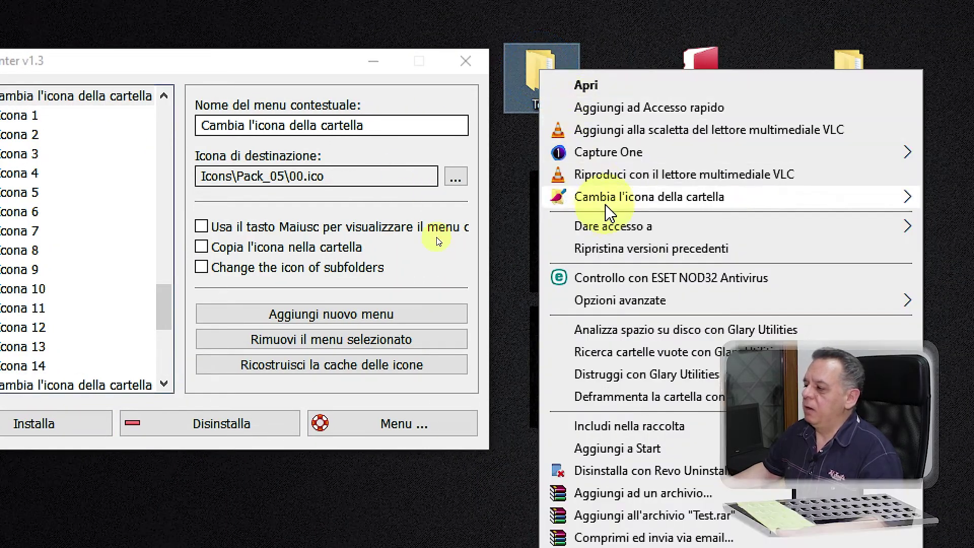
mouse_move(611, 211)
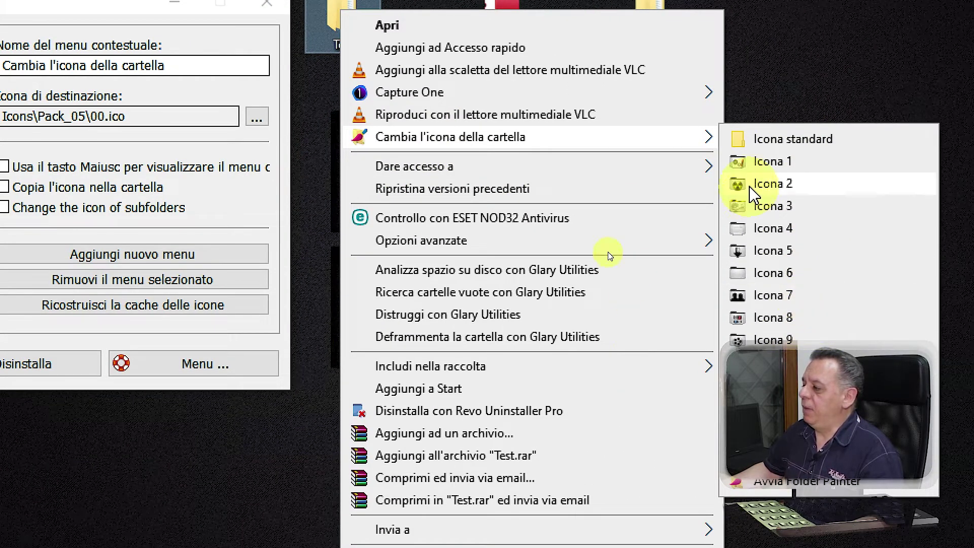
left_click(763, 187)
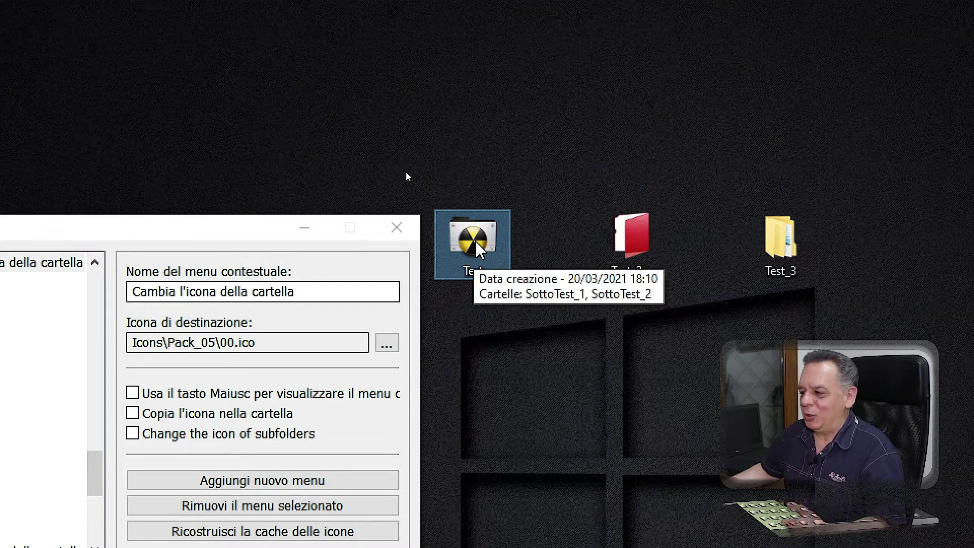
Open the Test folder and examine the icons of its SottoTest_1 and SottoTest_2 subfolders.
double_click(476, 246)
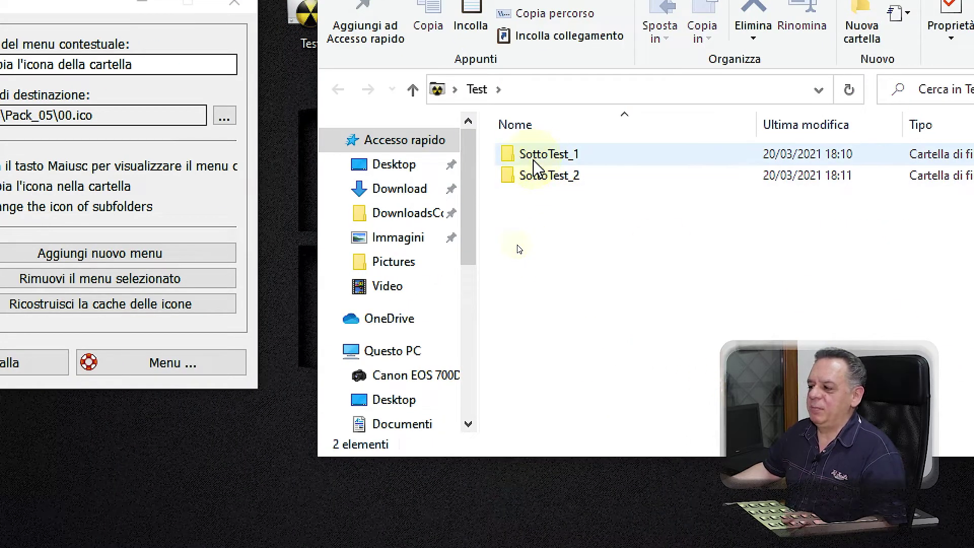
mouse_move(538, 162)
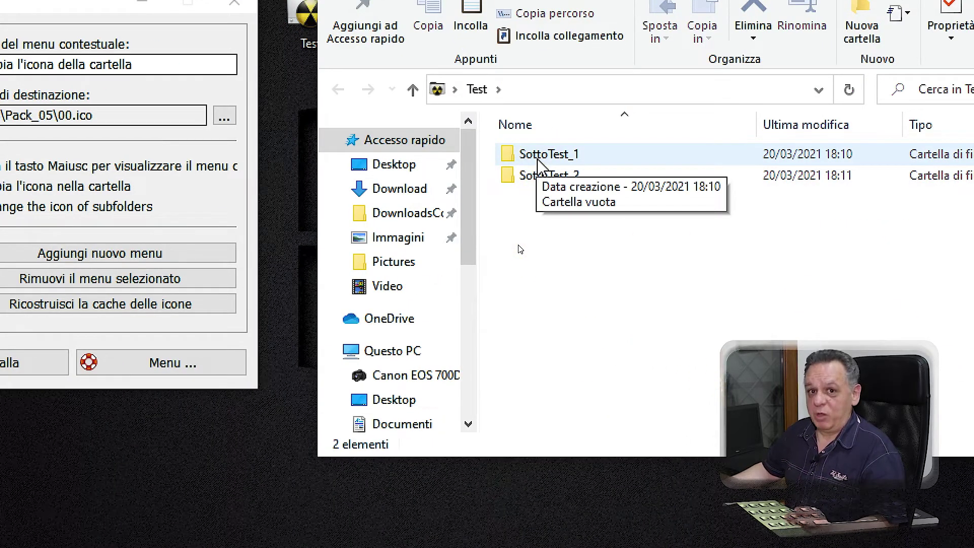
left_click(553, 161)
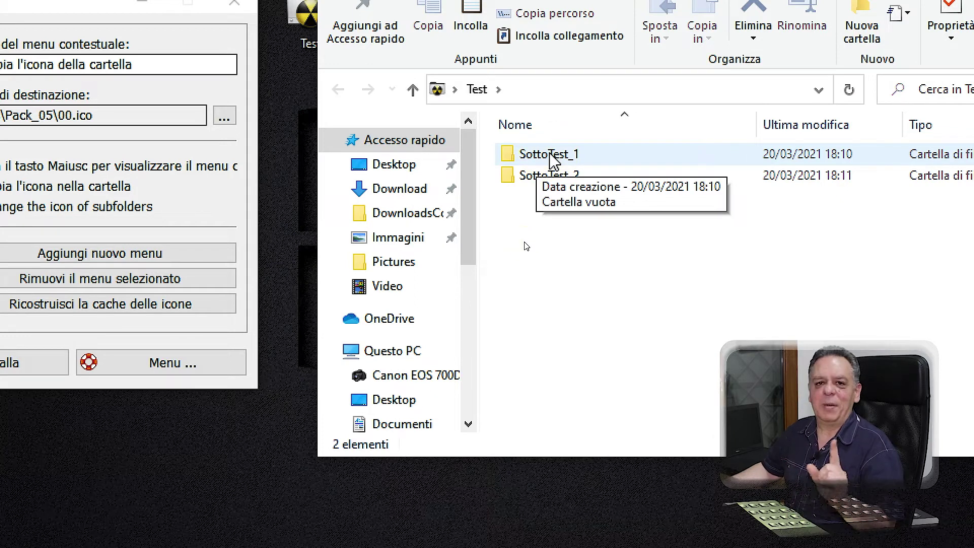
left_click(550, 163)
left_click(577, 184)
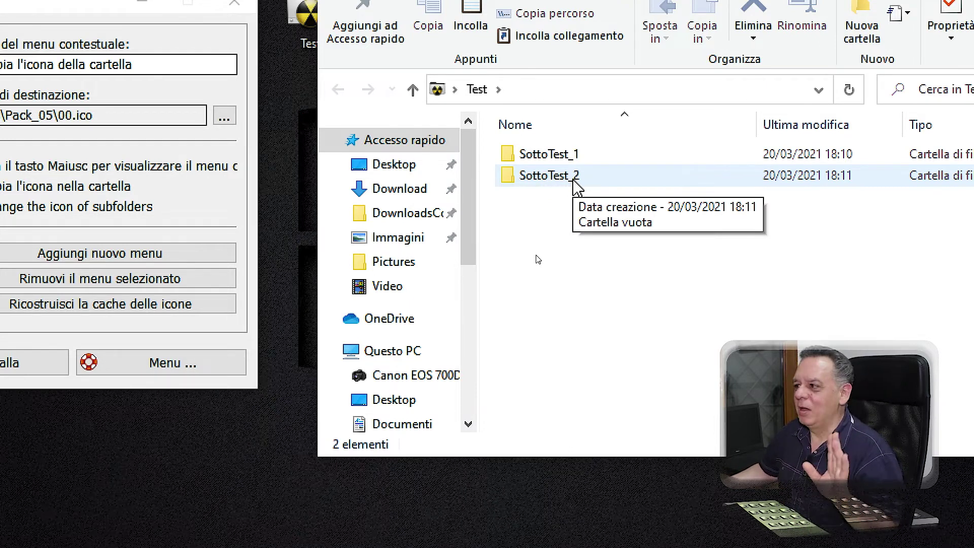
left_click(537, 155)
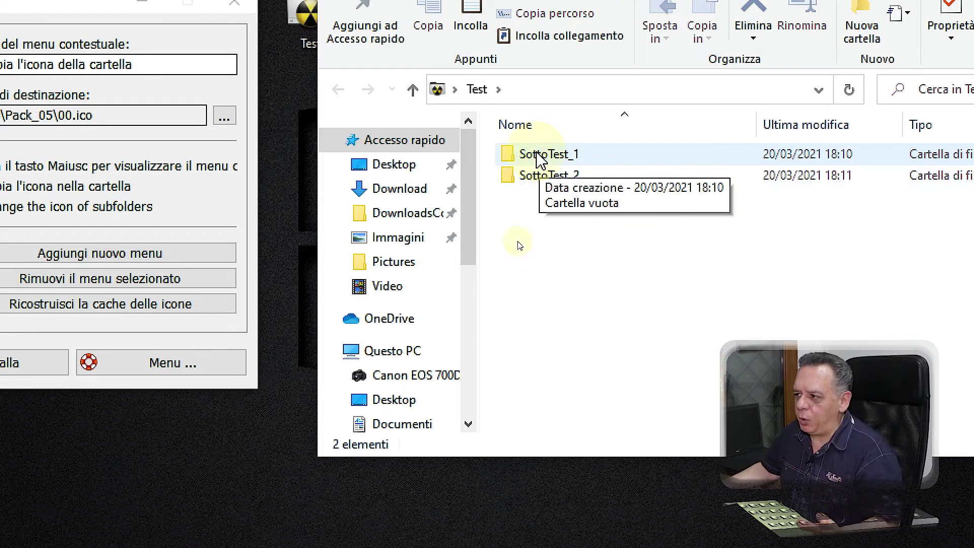
Show the icon choices for the SottoTest_1 subfolder without applying any, and close the Test folder window.
right_click(537, 154)
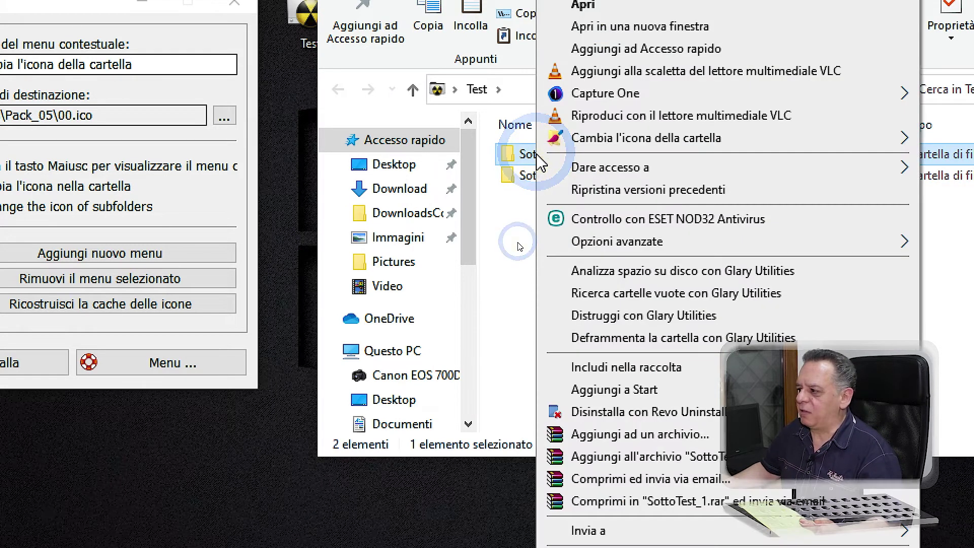
left_click(666, 140)
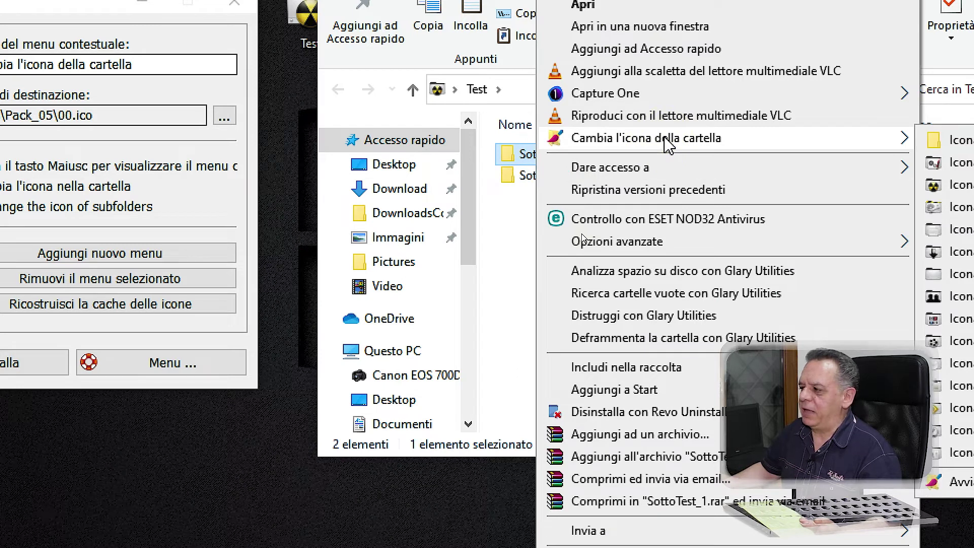
left_click(507, 253)
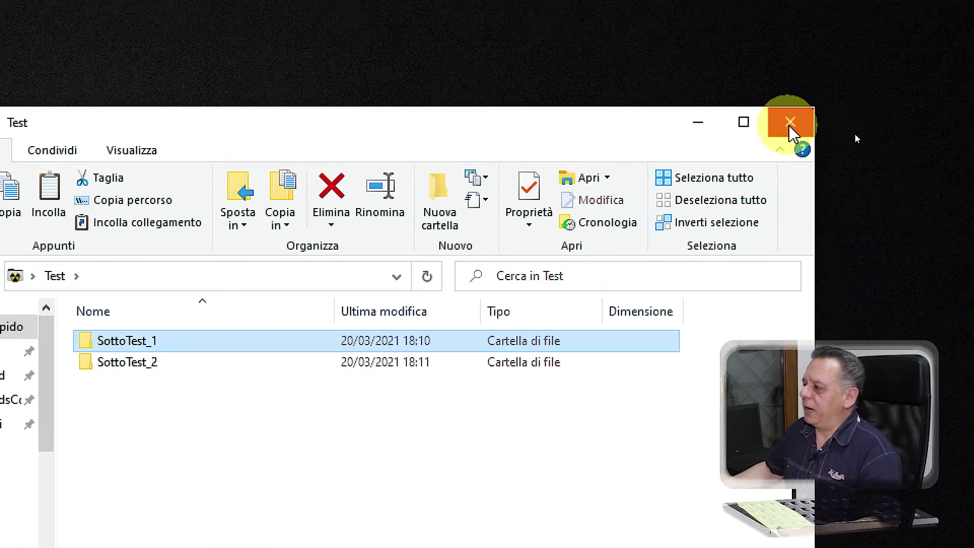
left_click(789, 123)
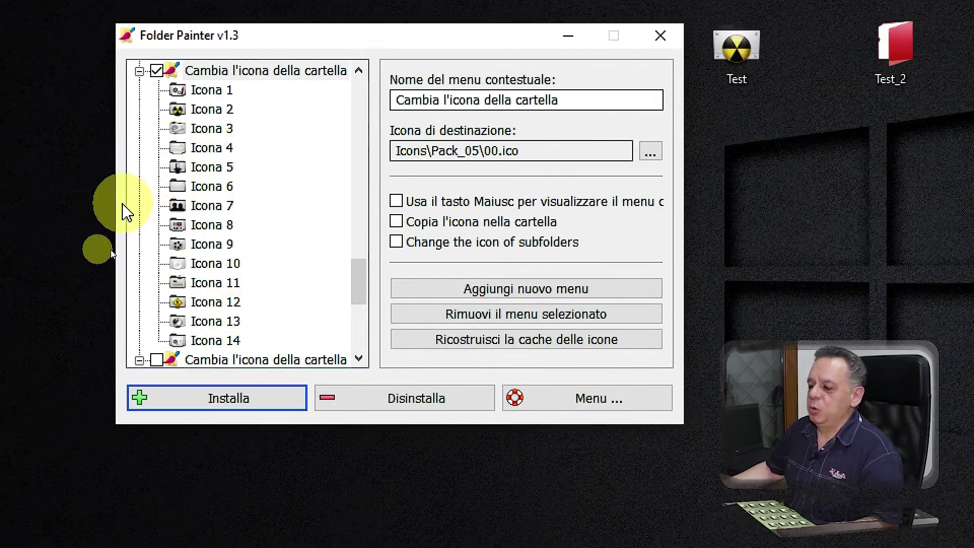
Uninstall the Pack_05 icon menu from the context menu and rebuild the icon cache.
left_click(406, 401)
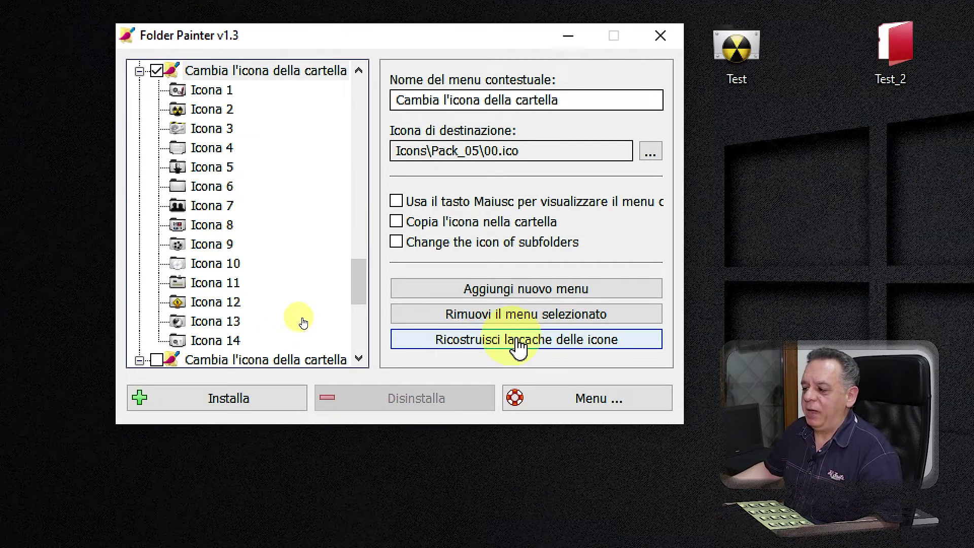
left_click(518, 355)
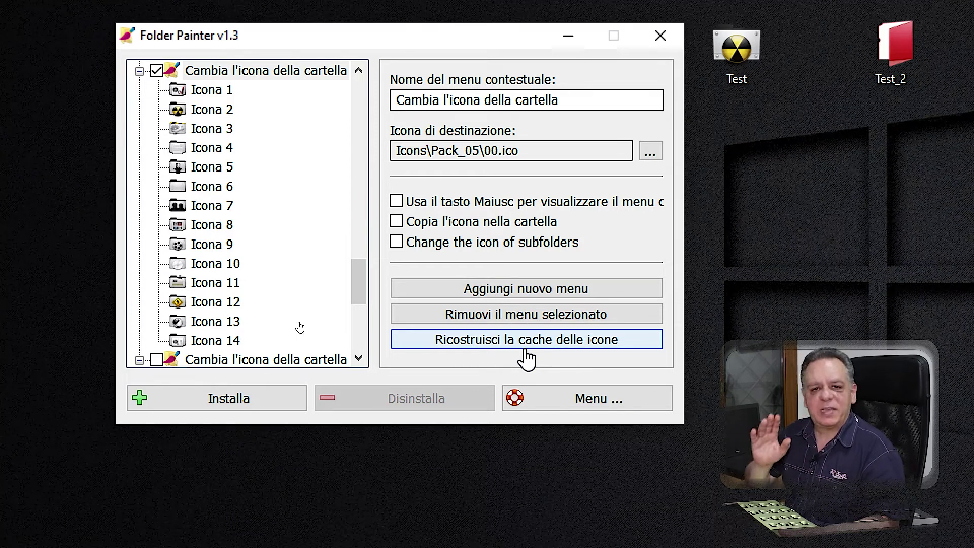
left_click(515, 341)
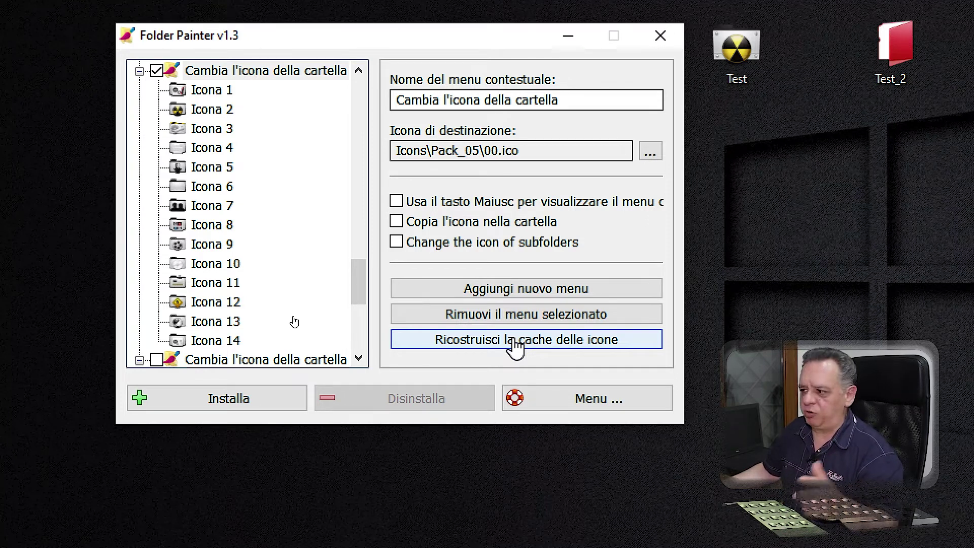
left_click(514, 343)
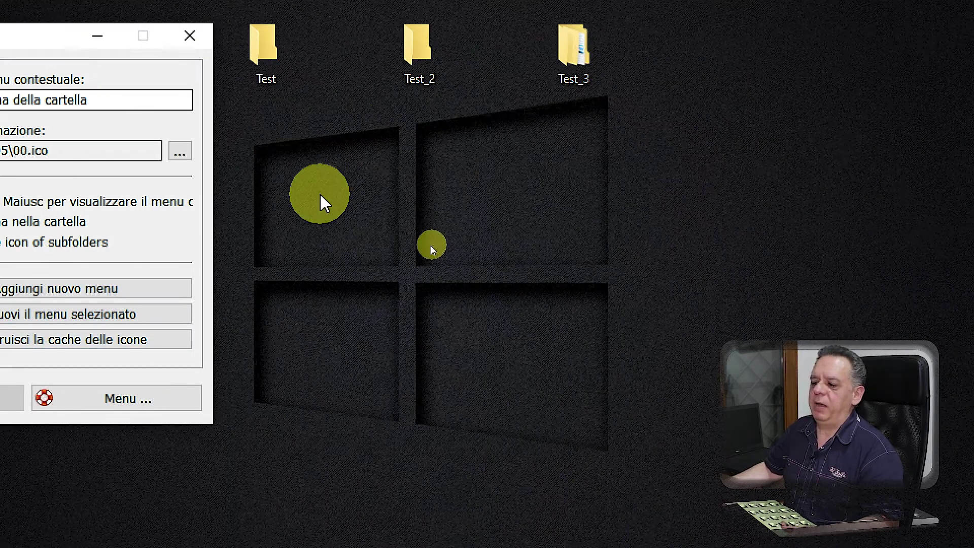
left_click(738, 76)
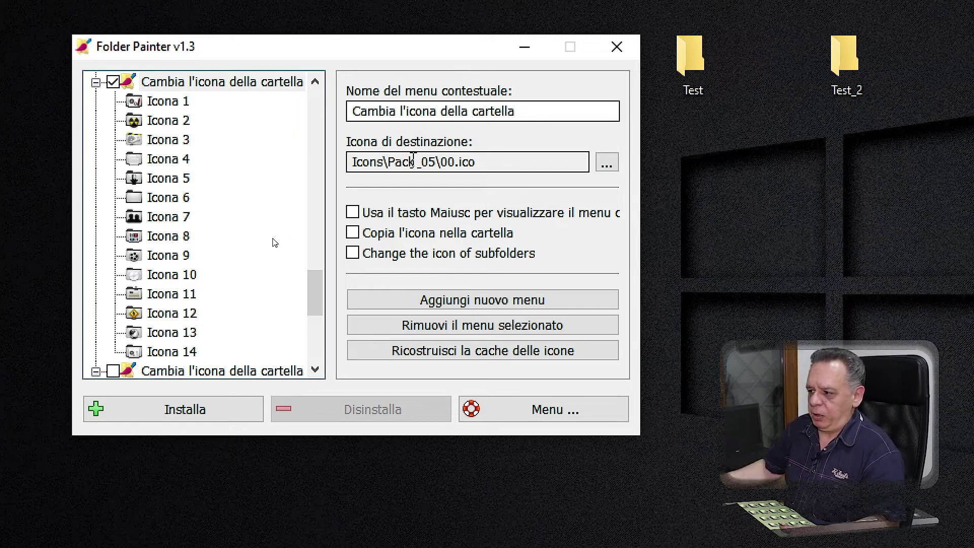
left_click(487, 353)
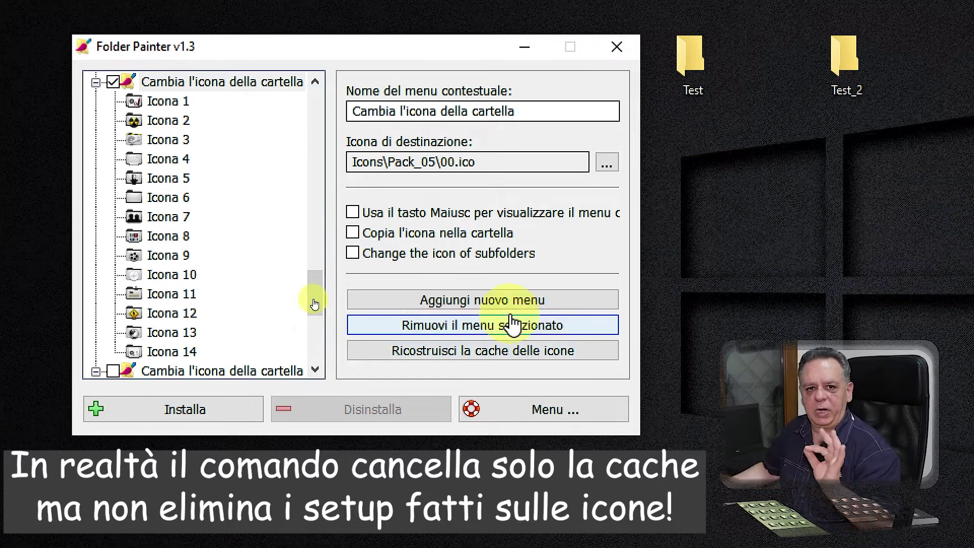
left_click(694, 60)
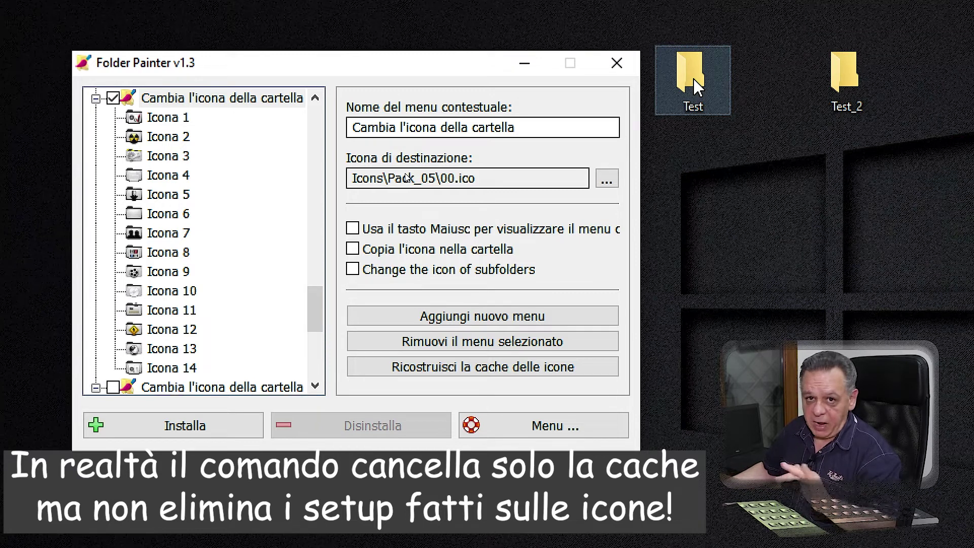
left_click(642, 152)
left_click(695, 112)
left_click(631, 165)
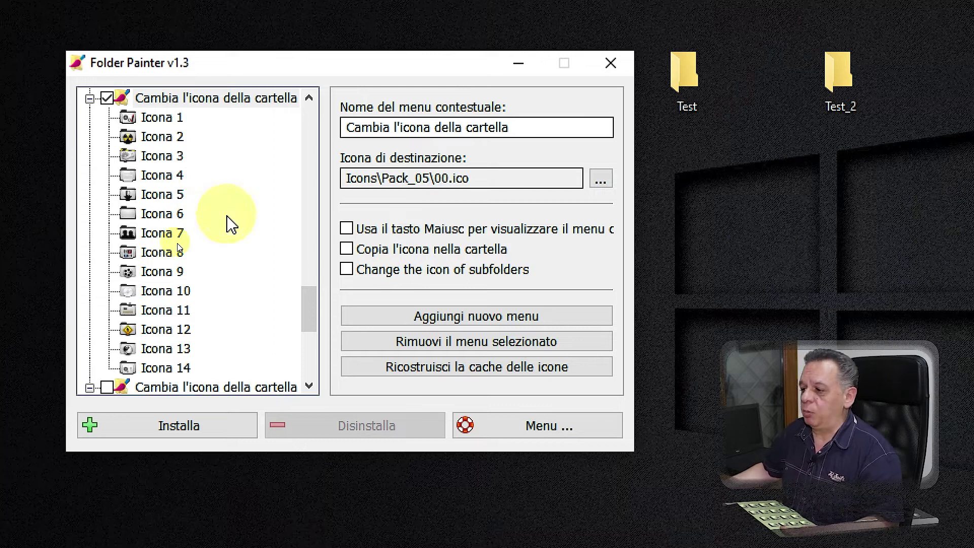
Enable "Change the icon of subfolders" for the Pack_05 menu and install it into the context menu.
left_click(348, 274)
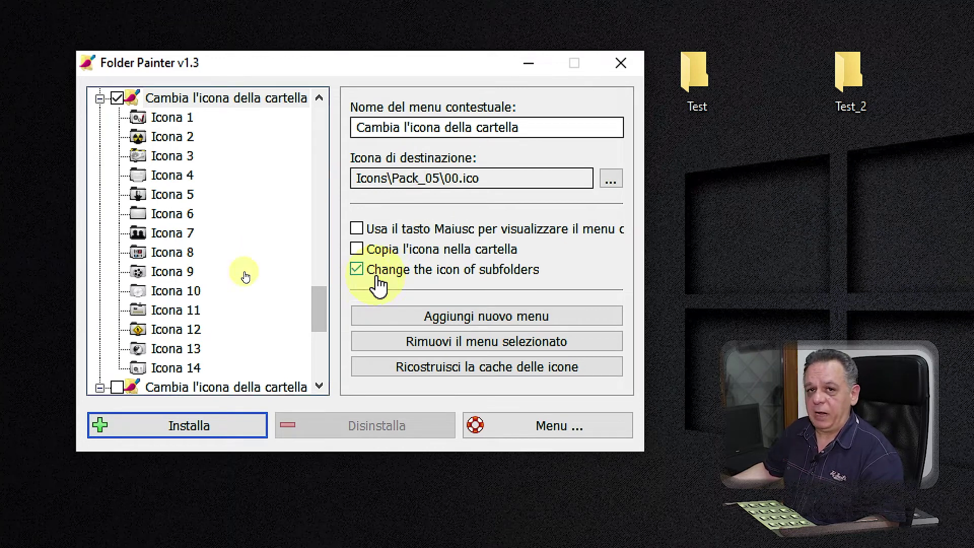
left_click(193, 433)
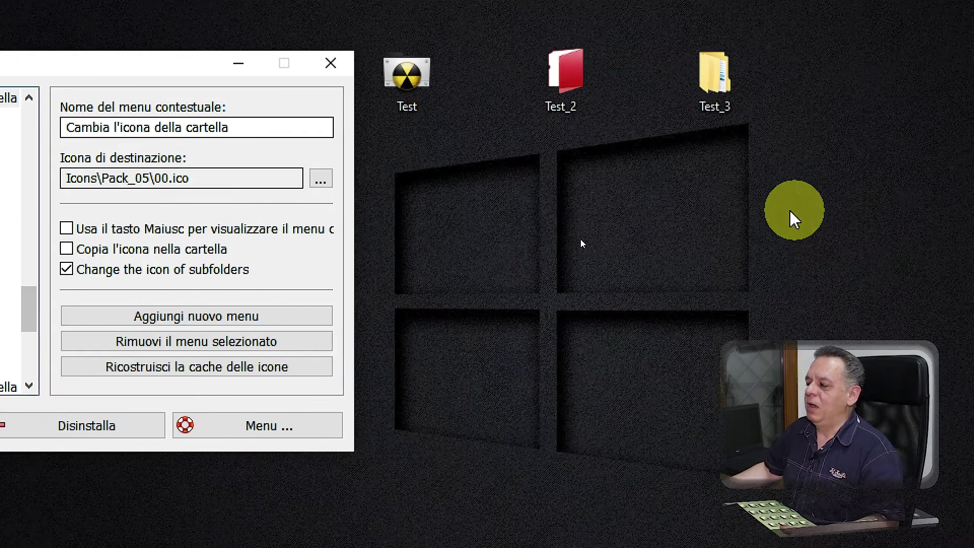
Open the desktop Test folder to examine its subfolders' icons, and close its window.
left_click(410, 94)
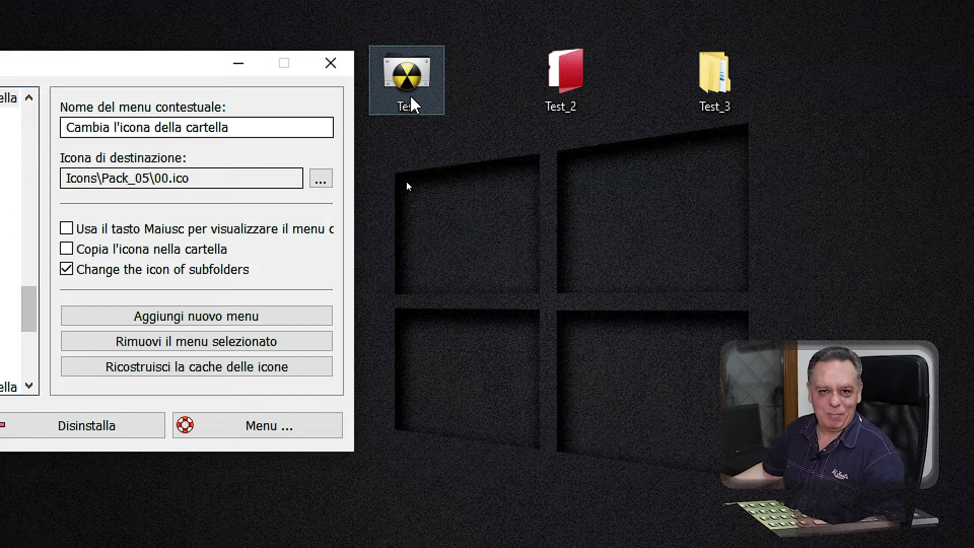
left_click(409, 77)
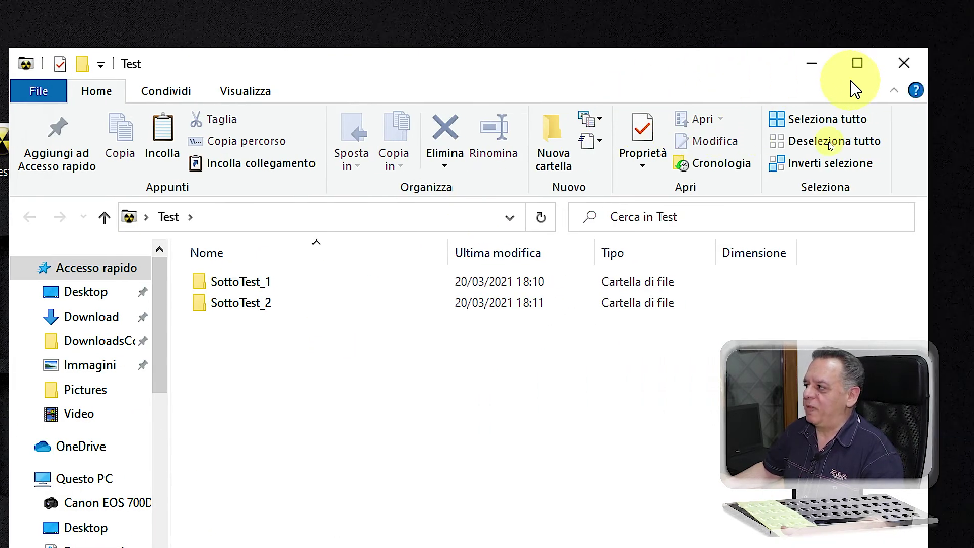
left_click(903, 63)
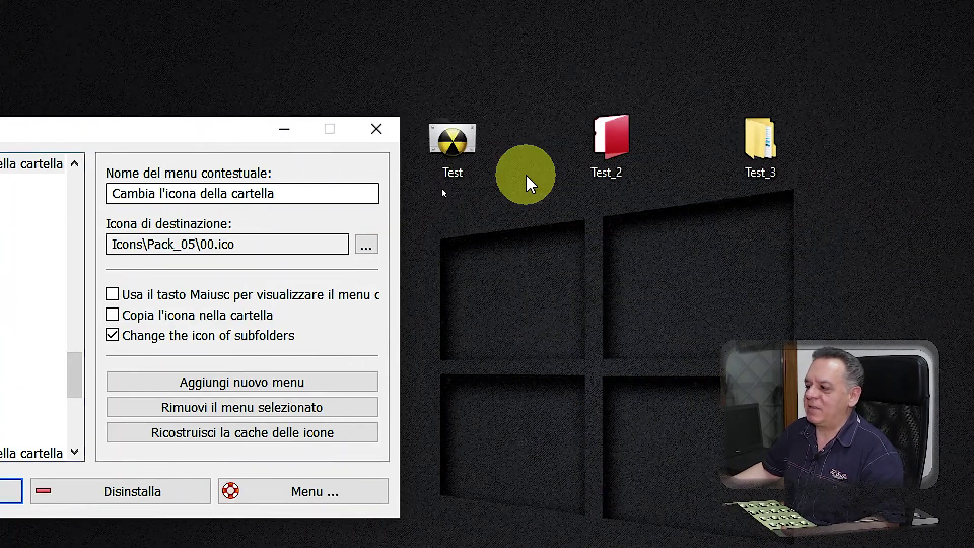
Change the Test folder's icon to Icona 3 and check the icons of its subfolders.
left_click(816, 144)
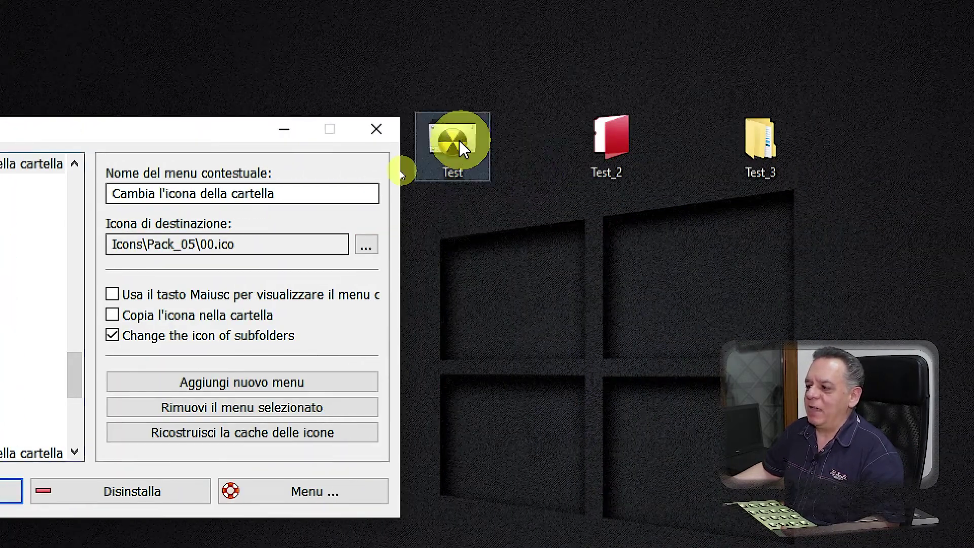
right_click(457, 145)
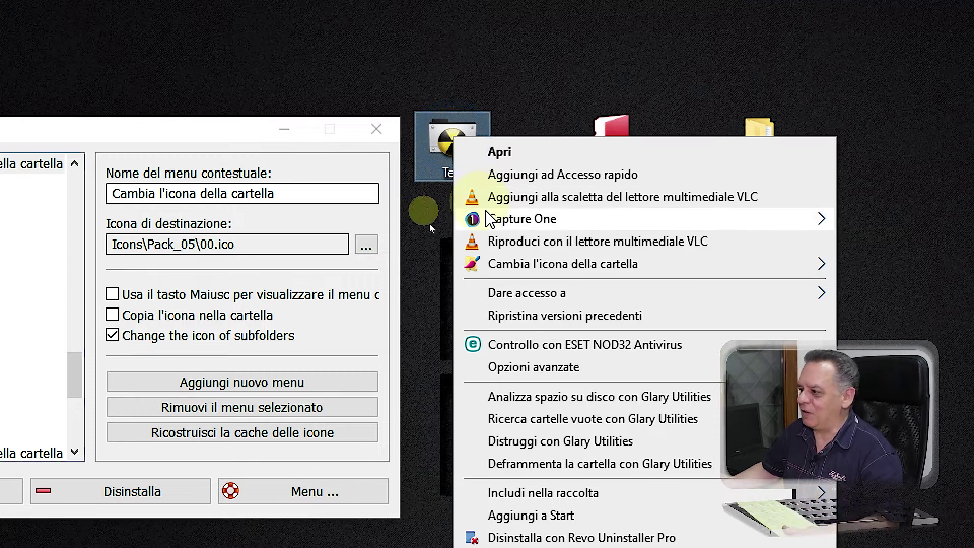
mouse_move(568, 274)
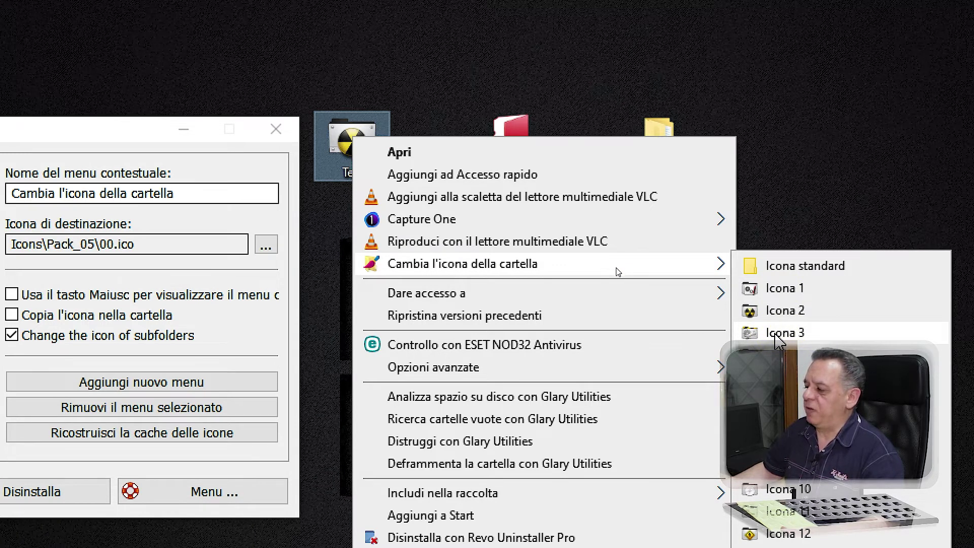
left_click(776, 334)
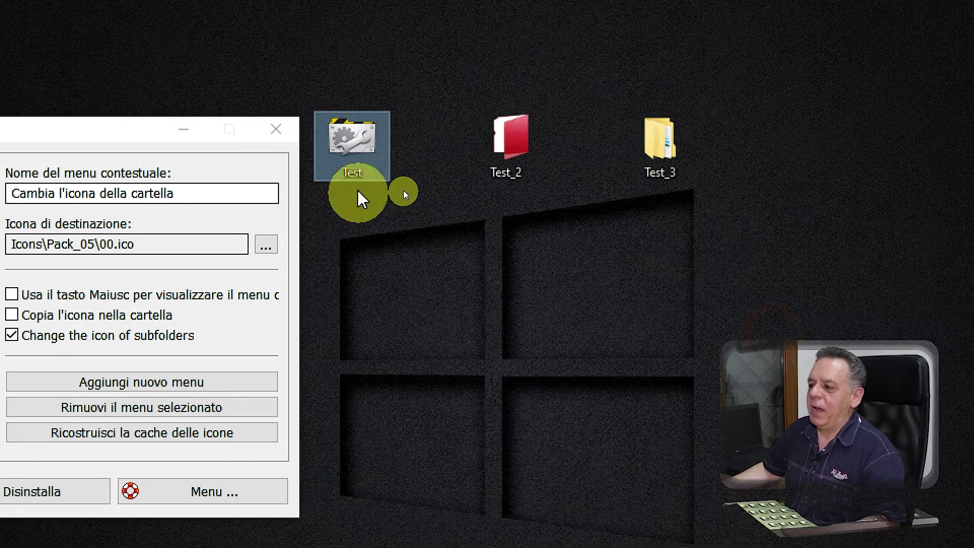
double_click(349, 159)
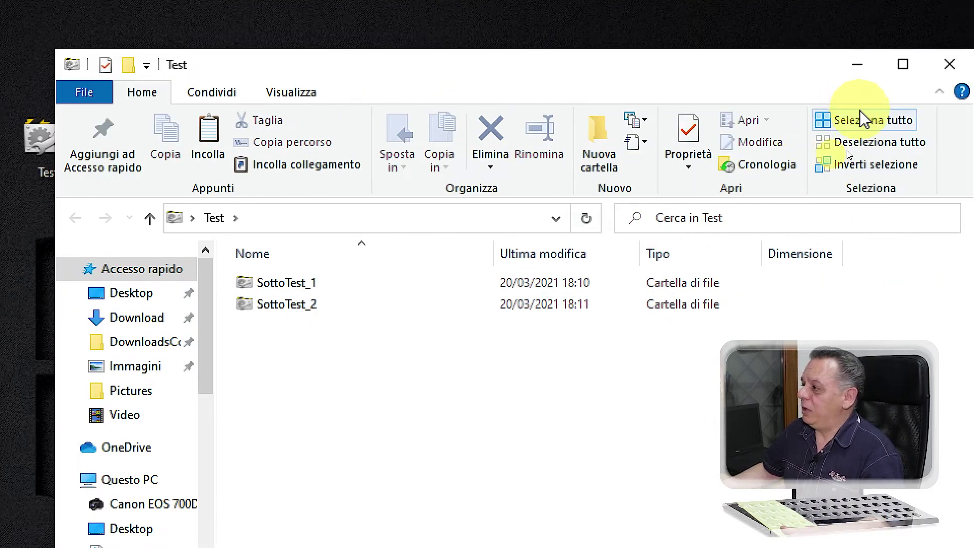
left_click(855, 78)
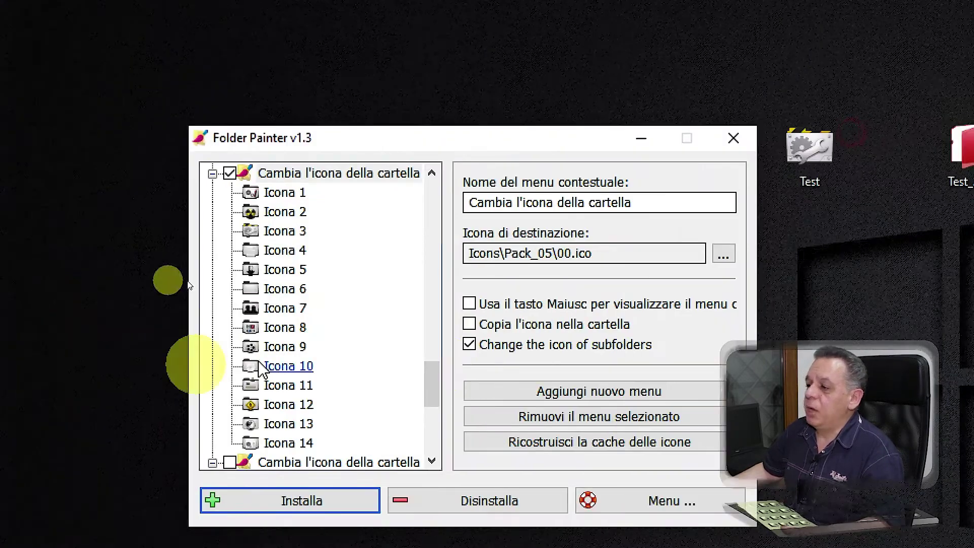
Change the Test folder's icon to Icona 2 and open the folder to check its SottoTest_1 and SottoTest_2 subfolders.
double_click(408, 172)
right_click(409, 171)
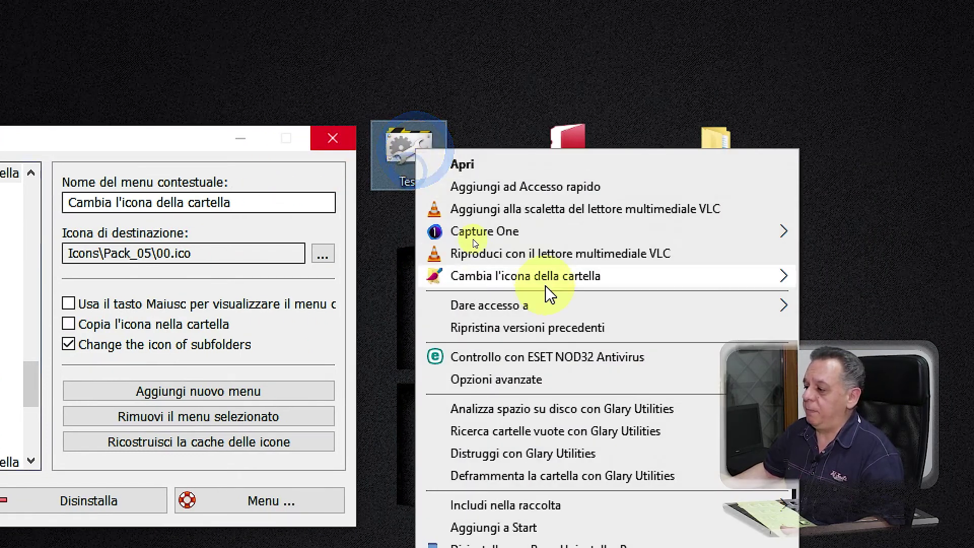
mouse_move(651, 286)
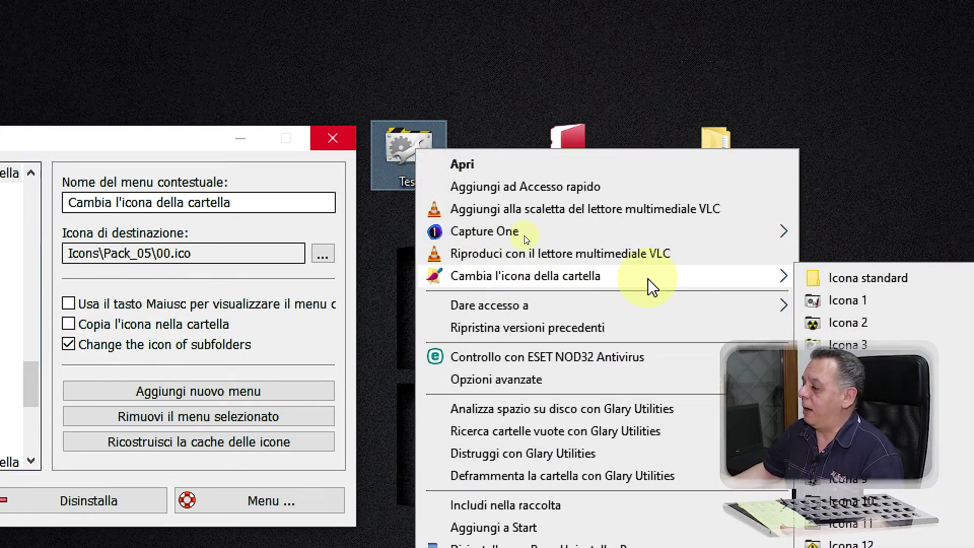
left_click(849, 325)
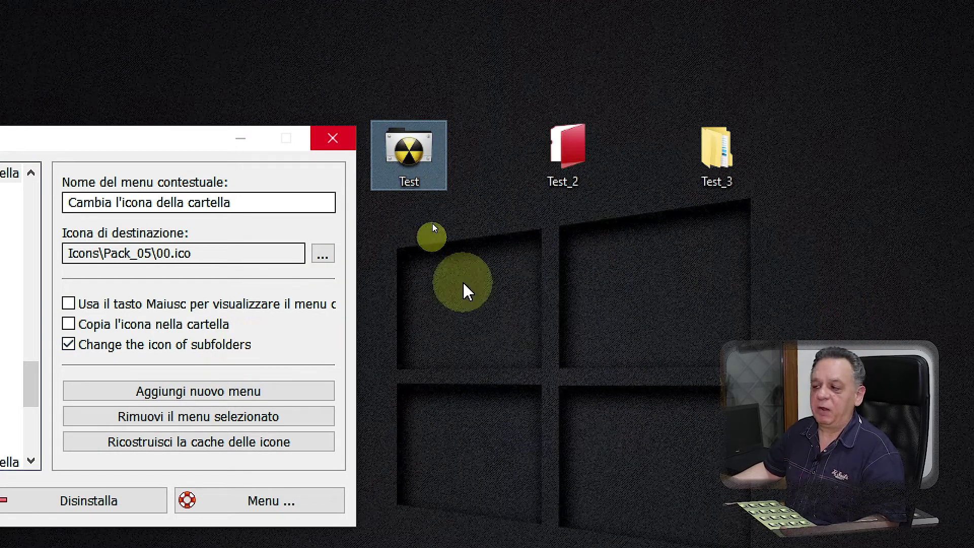
right_click(414, 150)
double_click(407, 169)
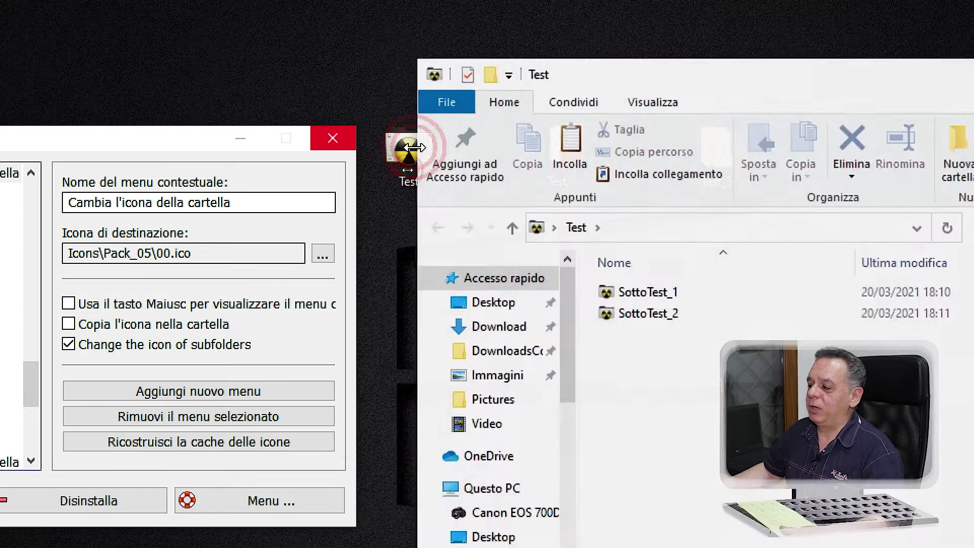
mouse_move(660, 320)
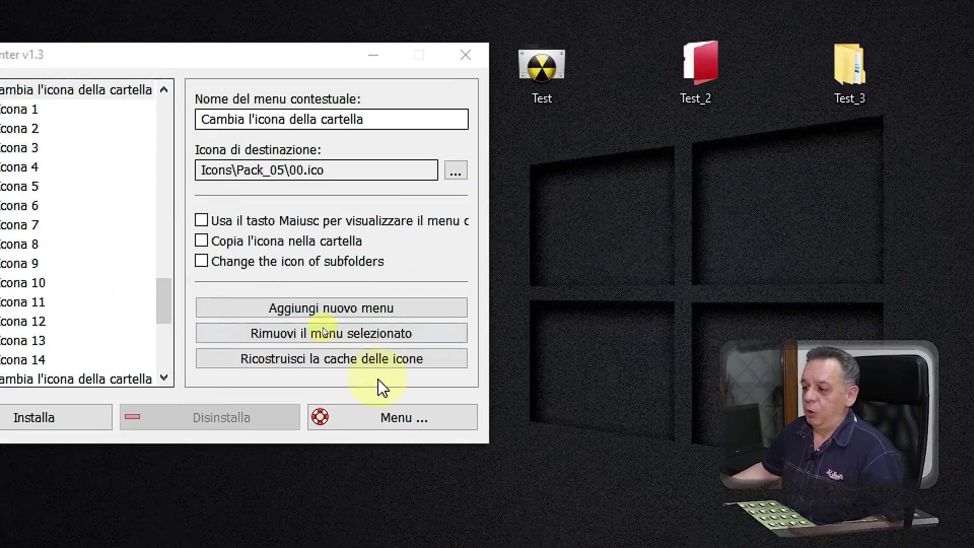
Show Folder Painter's additional options, including cache rebuilding and command-line information, without choosing any.
left_click(404, 423)
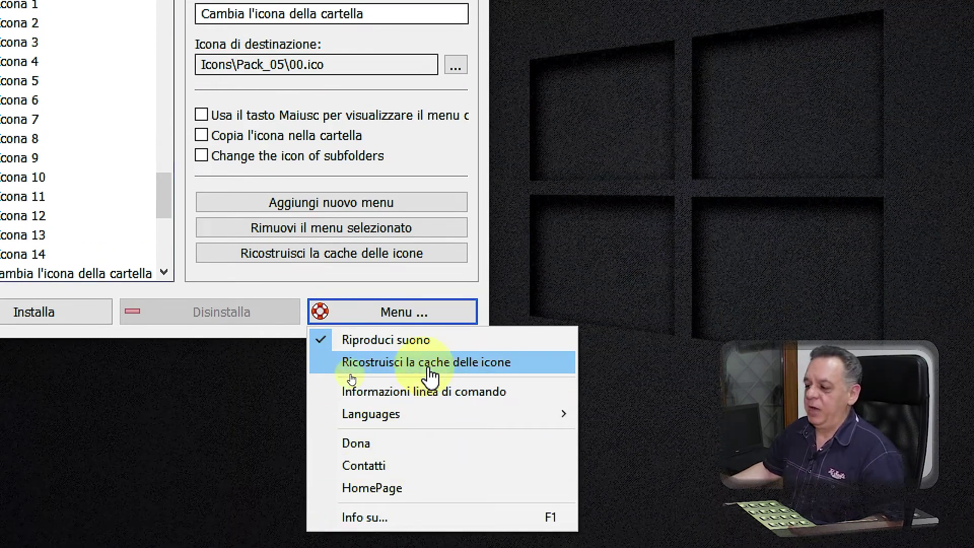
mouse_move(398, 422)
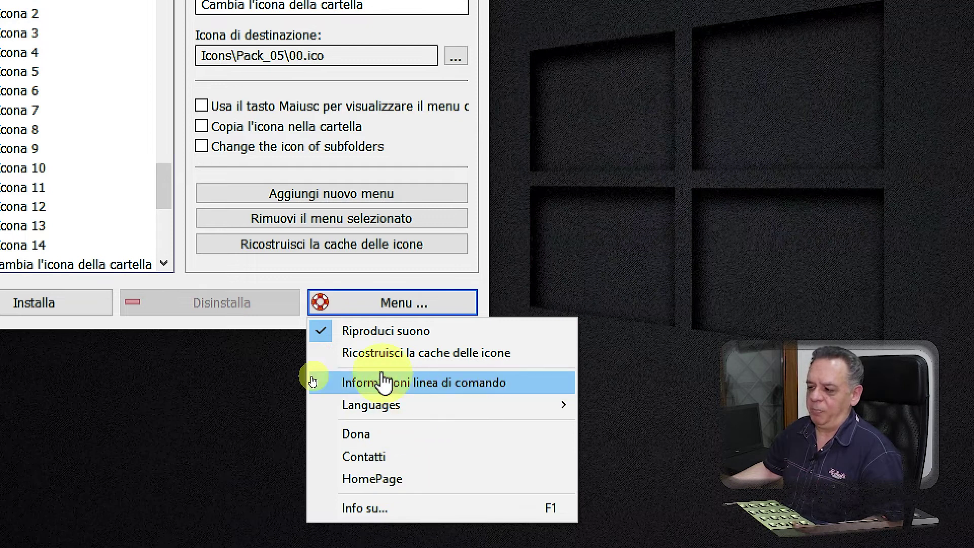
left_click(266, 390)
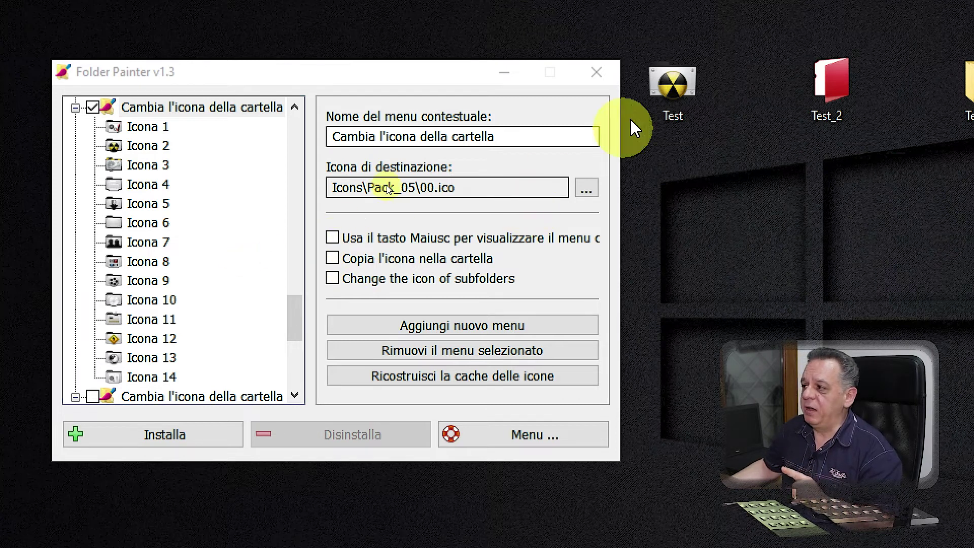
left_click(664, 109)
left_click(681, 119)
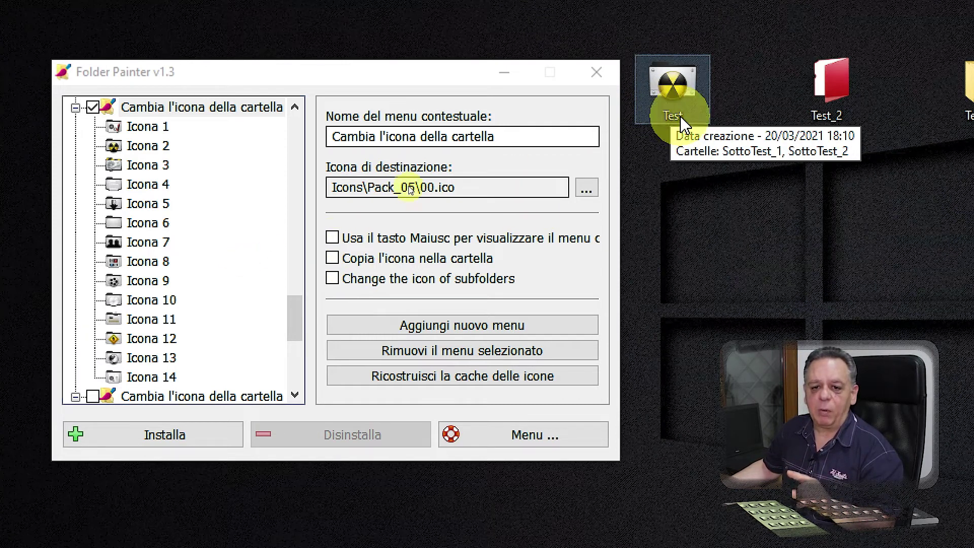
left_click(672, 91)
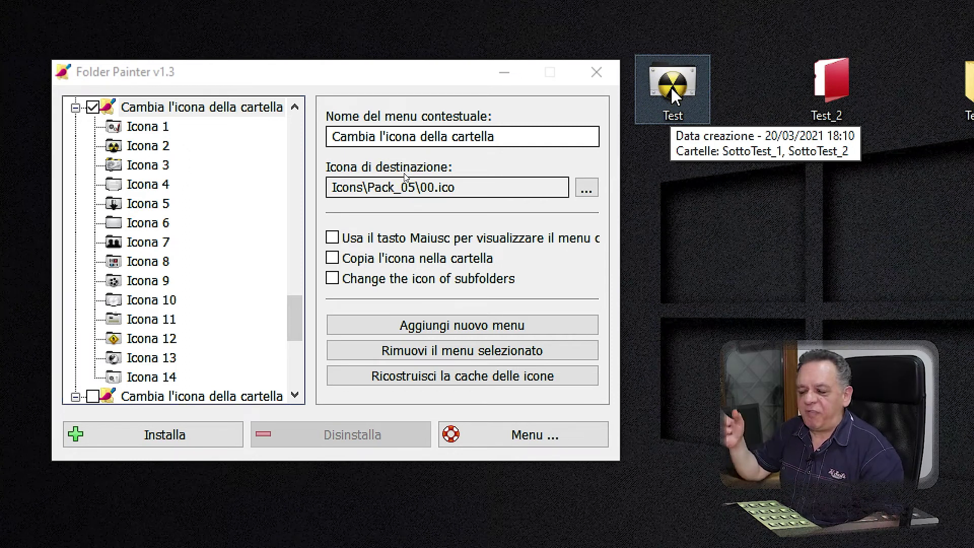
Enable only "Copia l'icona nella cartella" for the Pack_05 menu, keeping the subfolder icon option off.
left_click(334, 281)
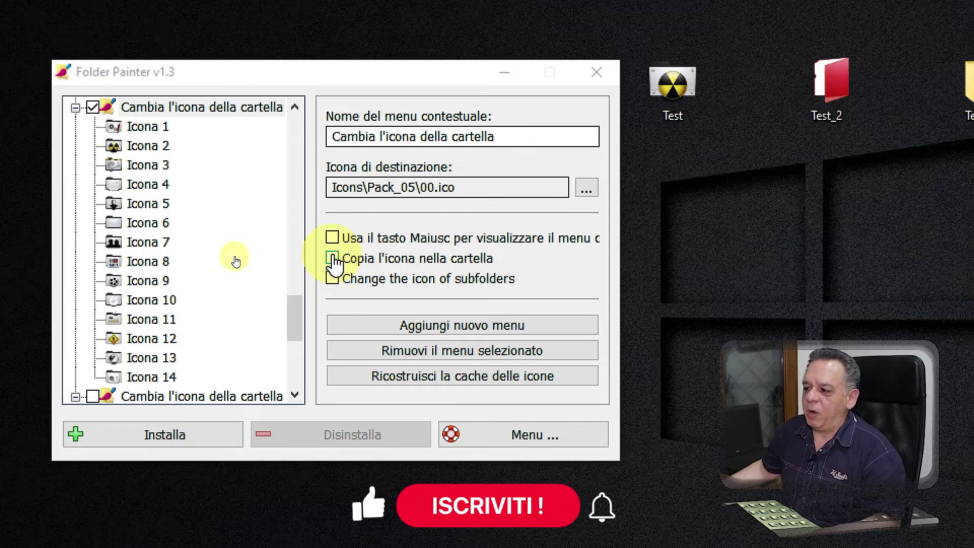
left_click(334, 259)
left_click(333, 279)
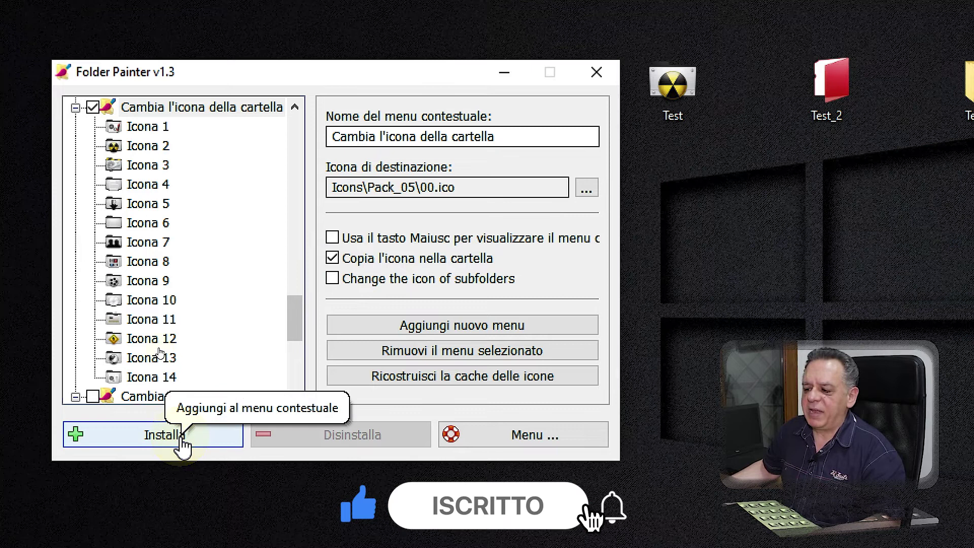
left_click(669, 87)
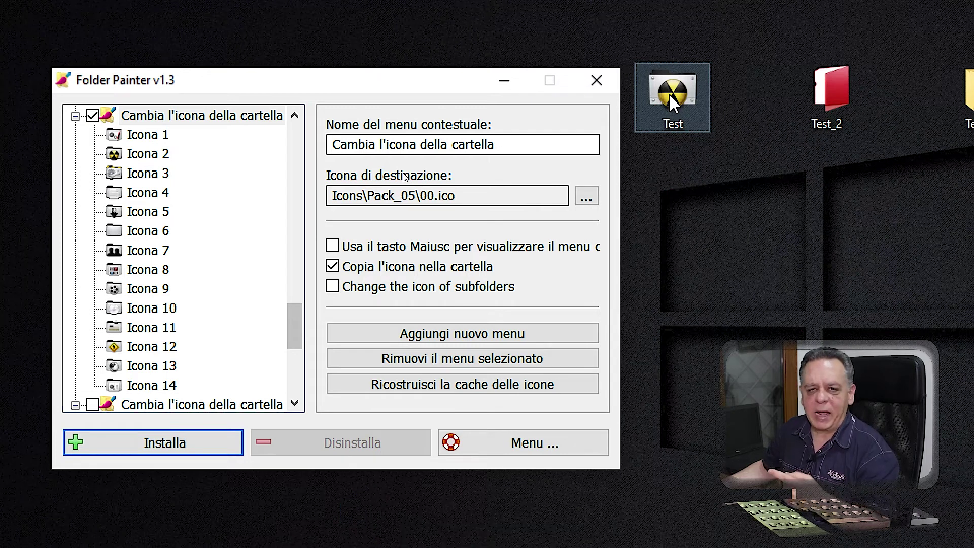
left_click(515, 202)
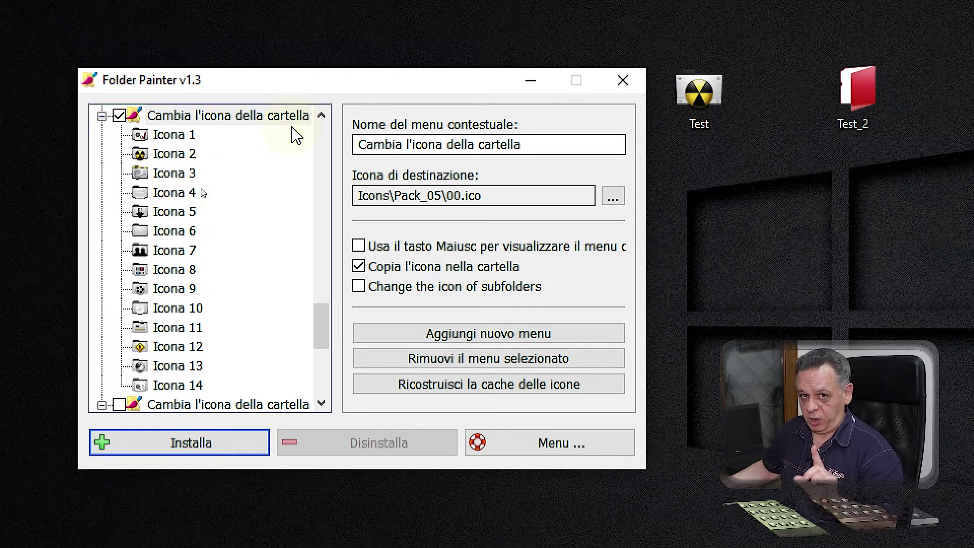
left_click(445, 195)
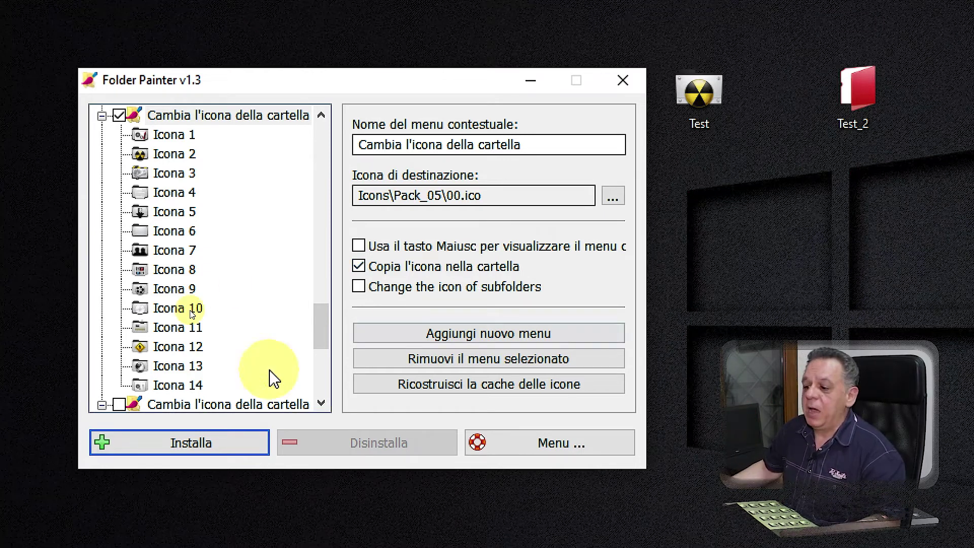
Install the Pack_05 menu with its icon-copying option into the context menu.
left_click(193, 446)
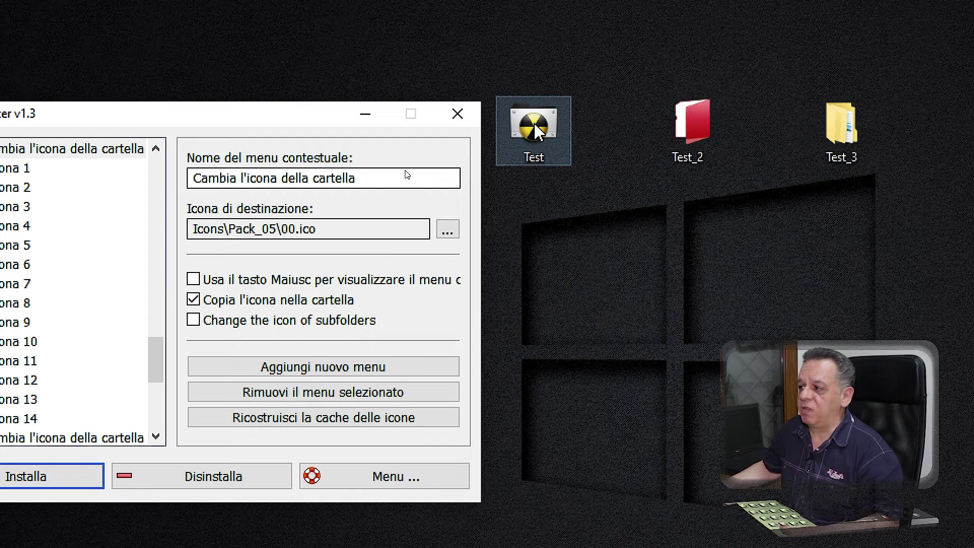
Apply Icona 2 to the Test folder on the desktop through the "Cambia l'icona della cartella" options.
right_click(537, 131)
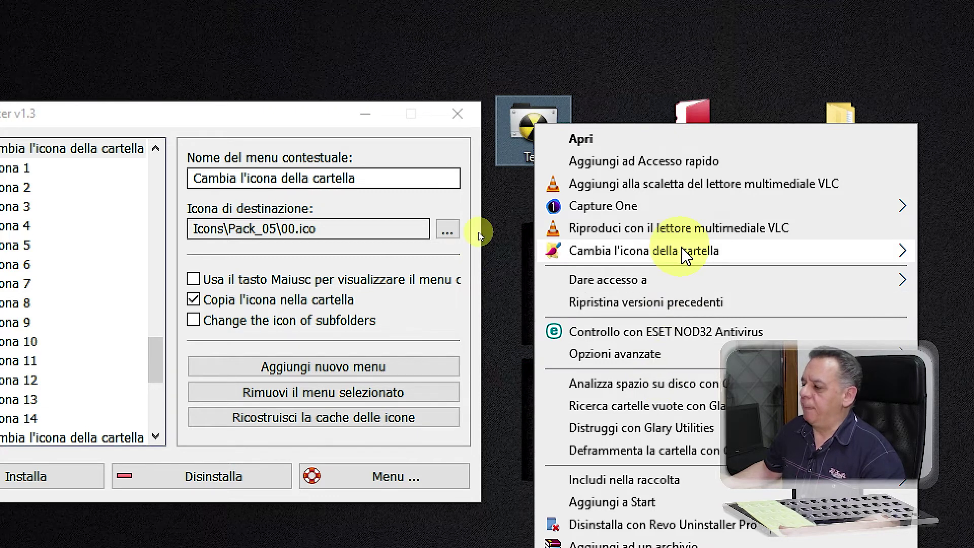
mouse_move(684, 252)
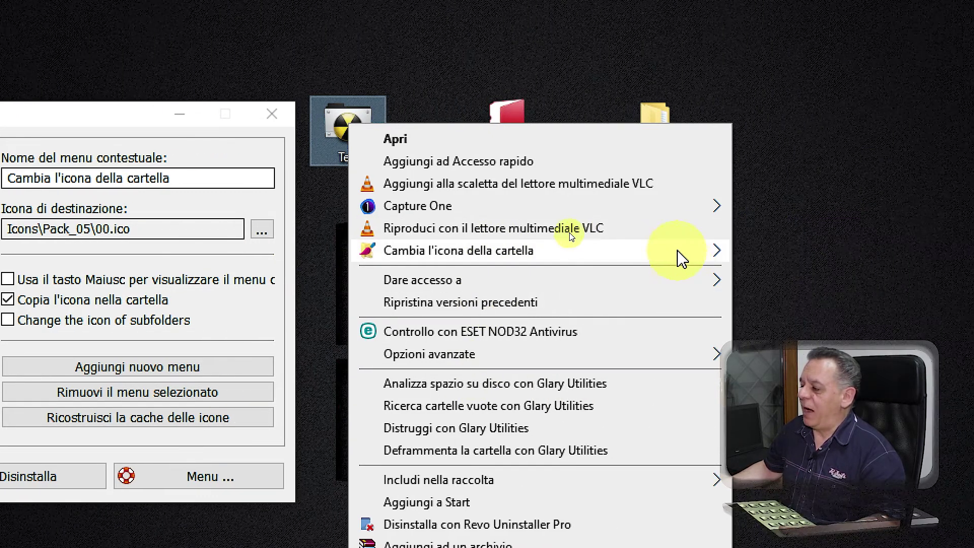
mouse_move(731, 252)
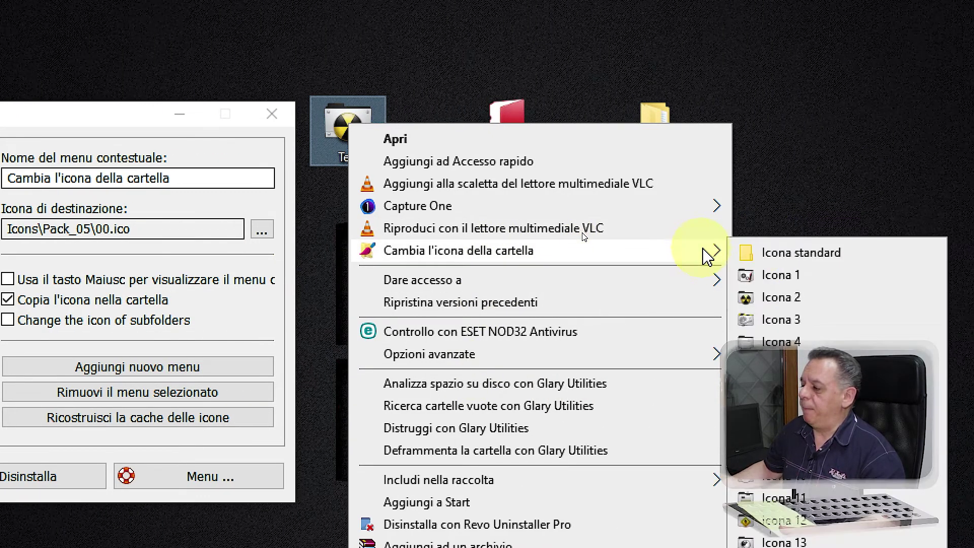
left_click(773, 302)
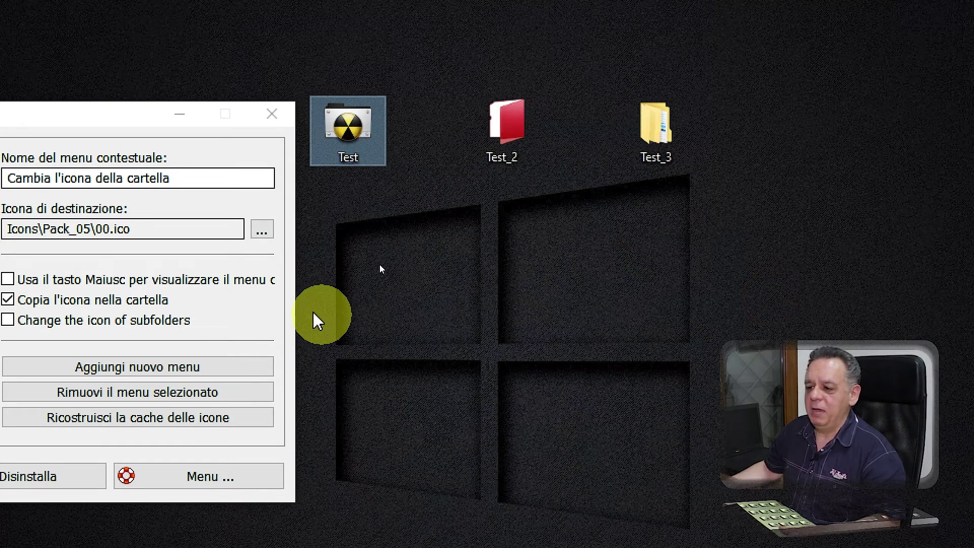
Open the Test folder, check its contents for a copied icon file, and close the folder window.
left_click(347, 128)
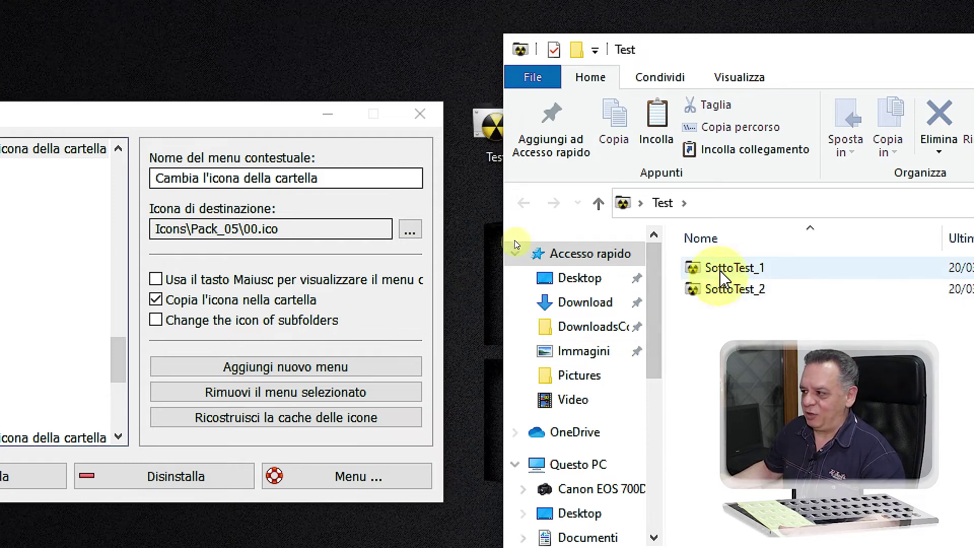
left_click(727, 268)
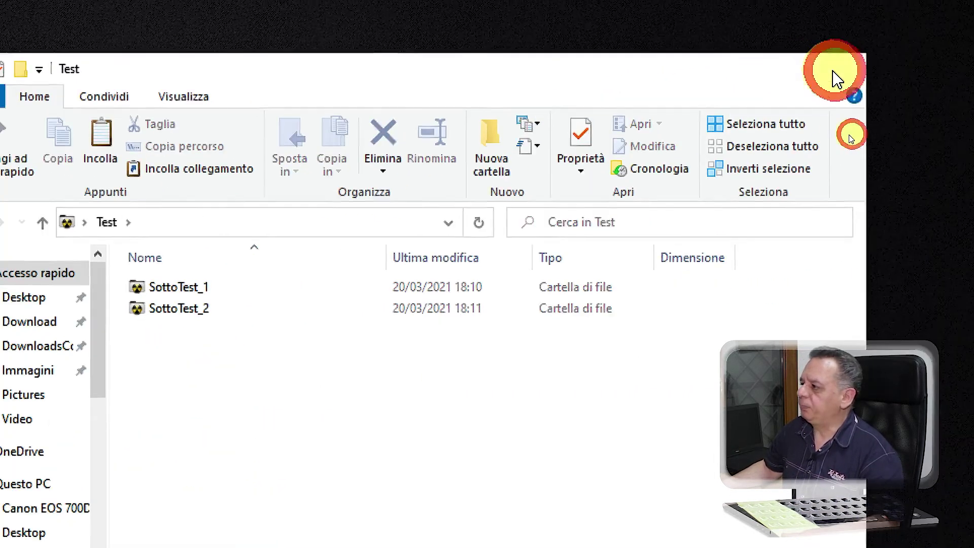
left_click(842, 66)
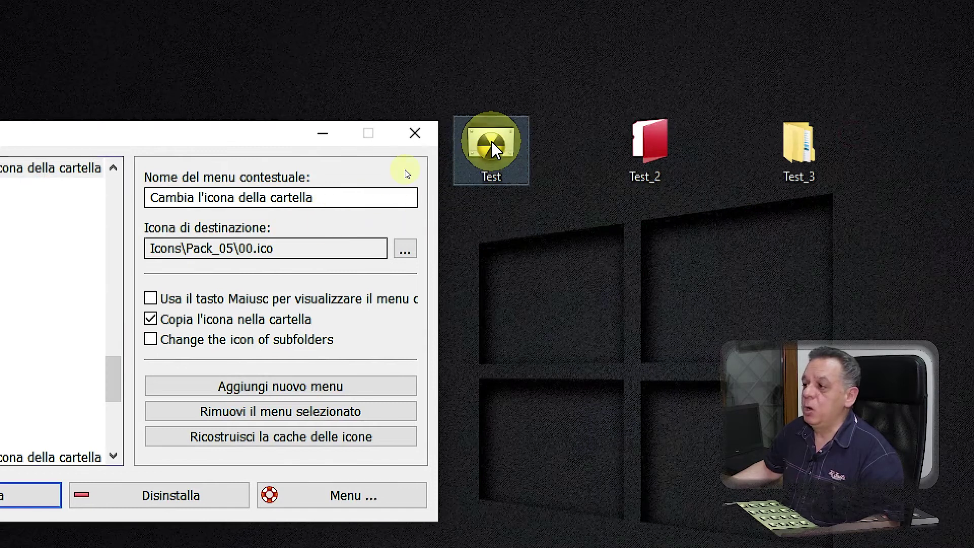